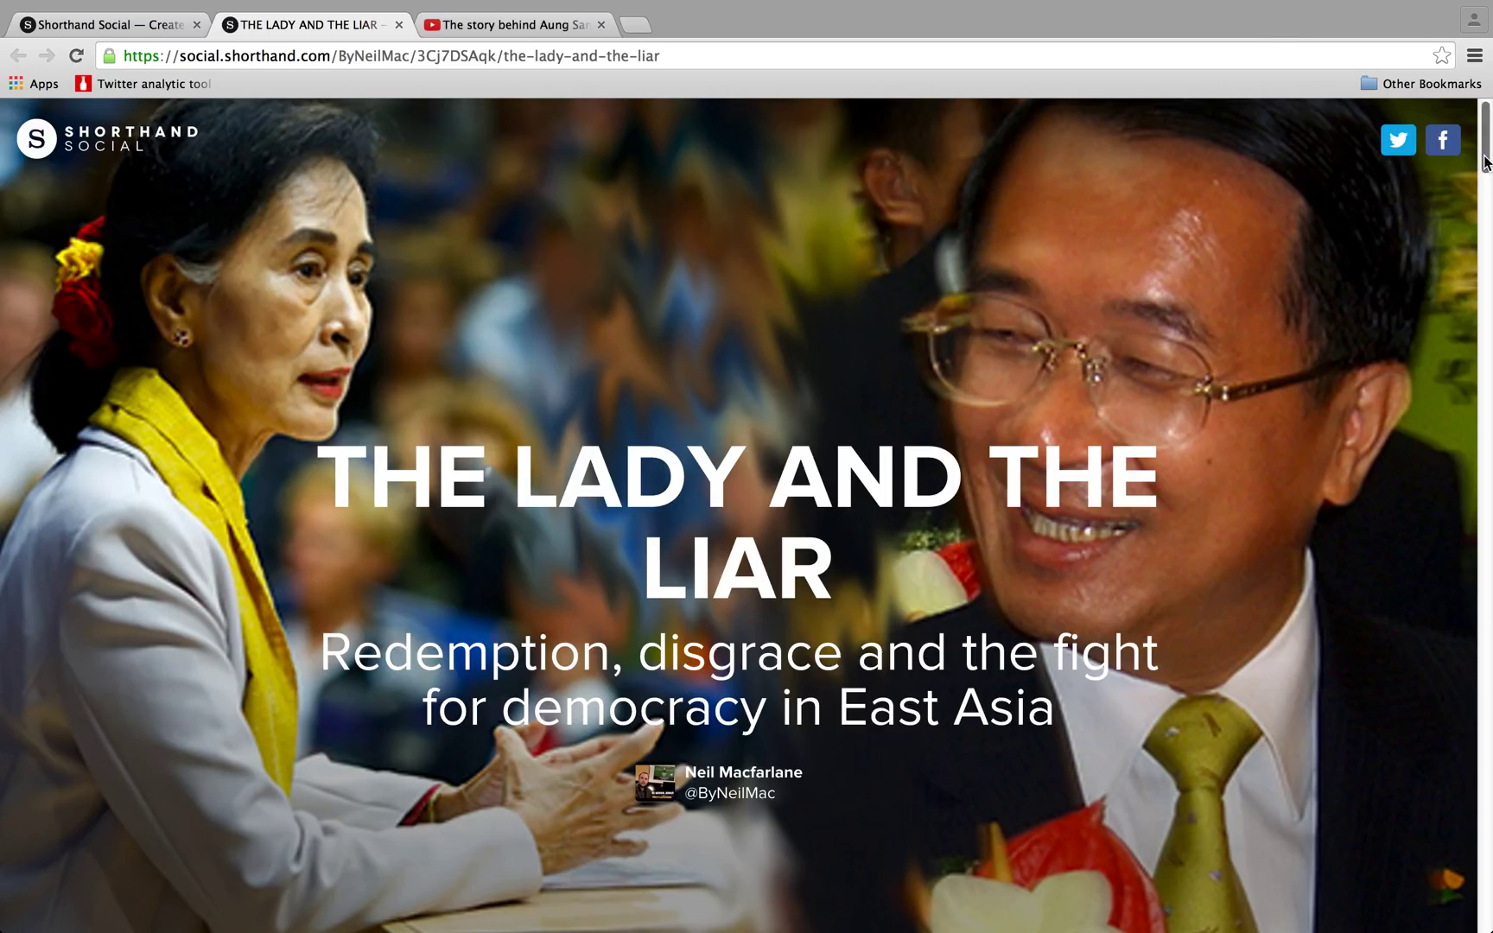
Sign in to Shorthand Social with Twitter and start a new blank story.
drag(1485, 163, 1487, 282)
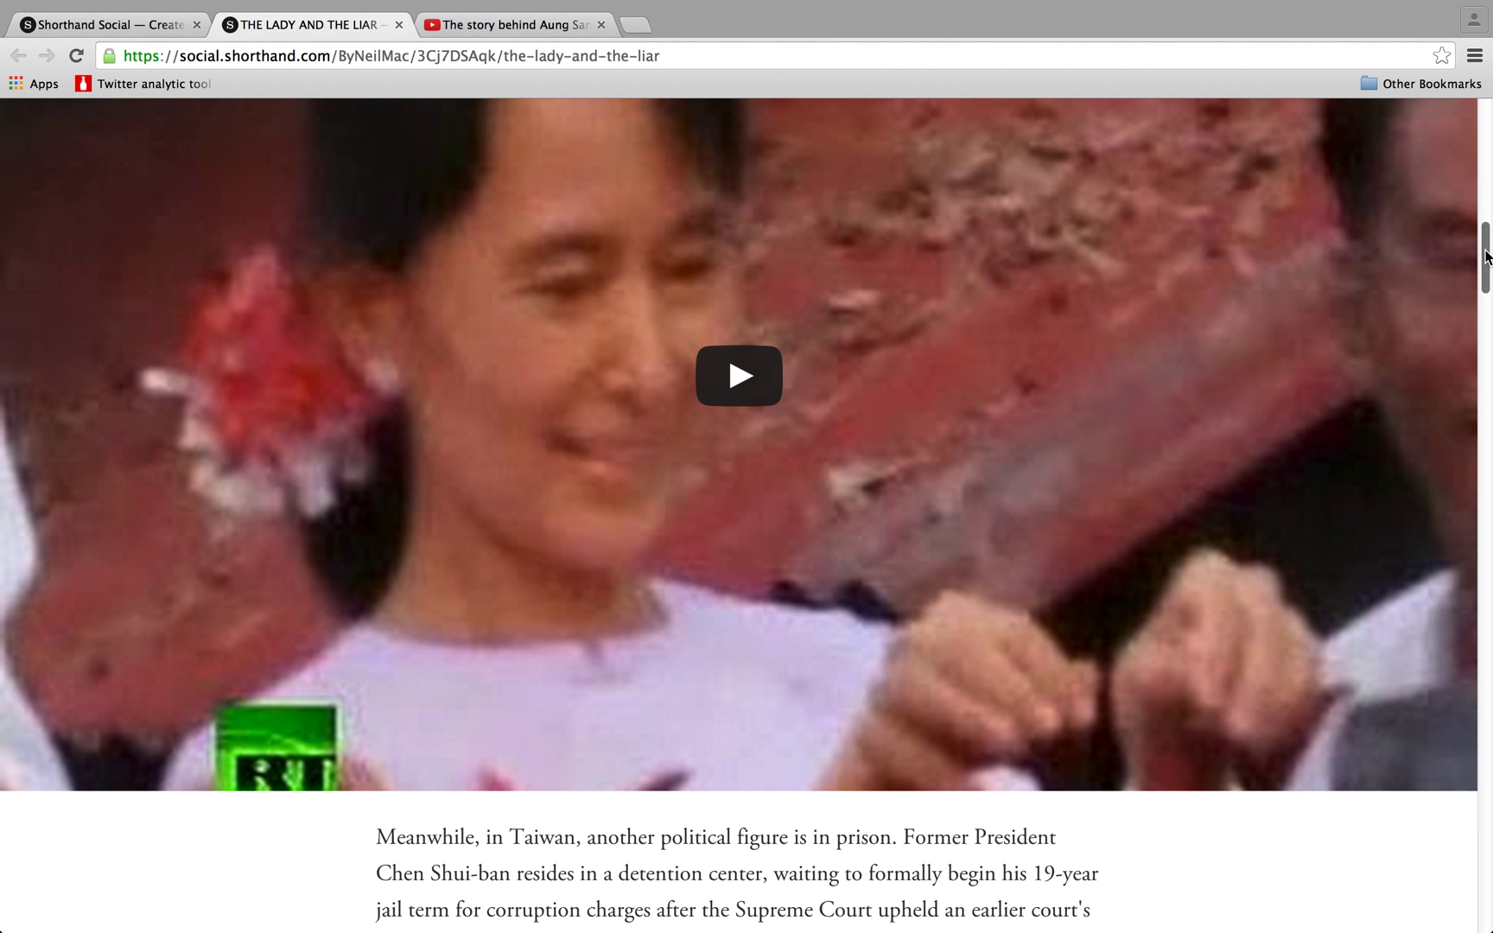
drag(1487, 259, 1489, 838)
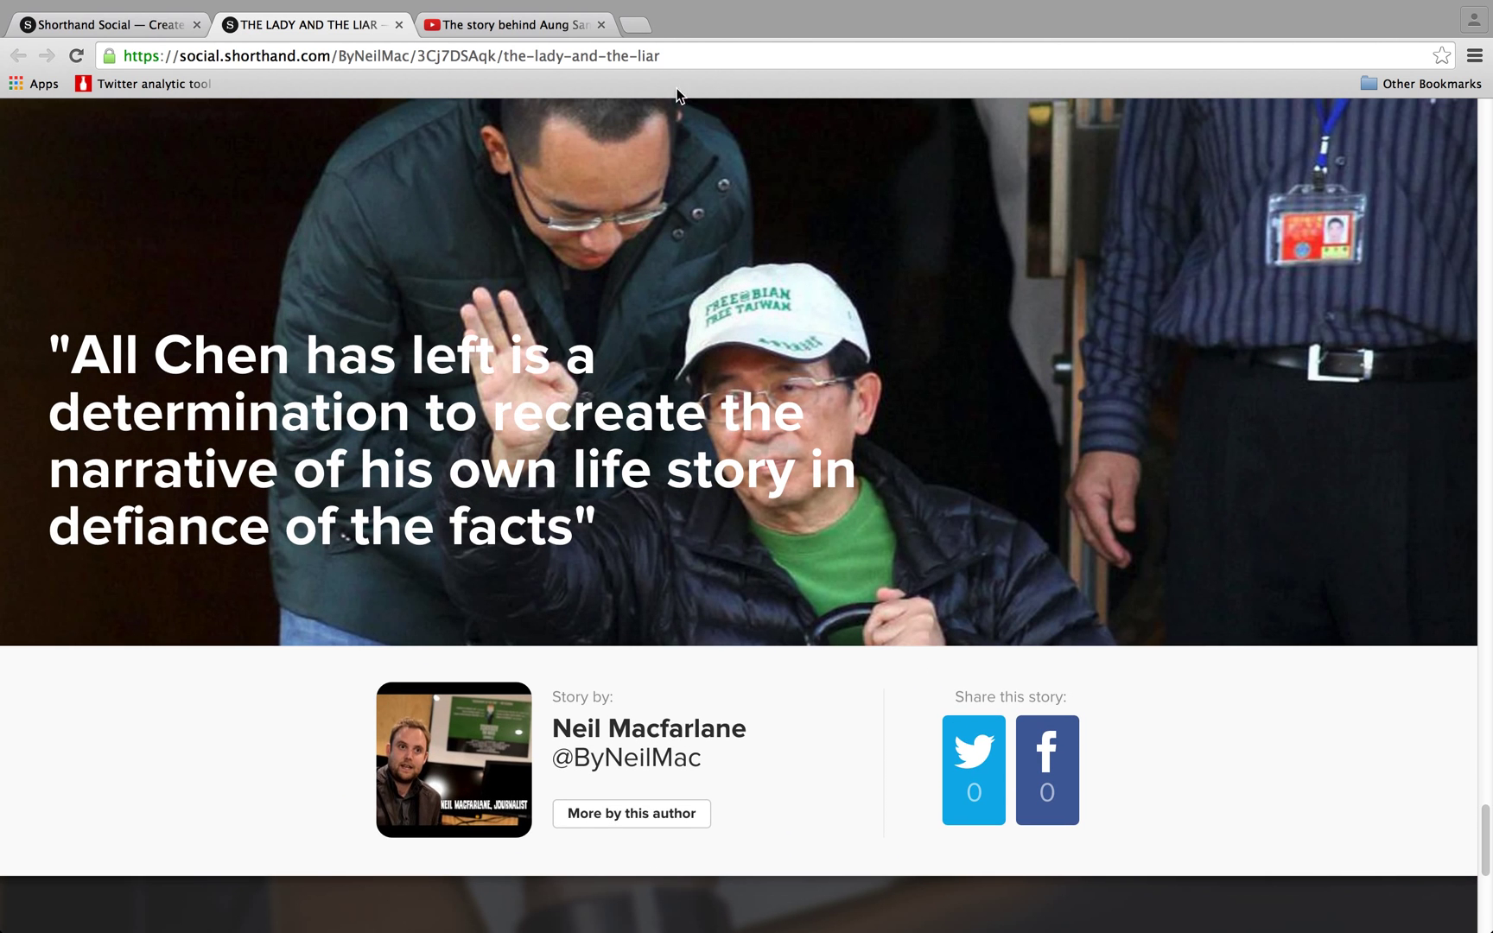
click(146, 26)
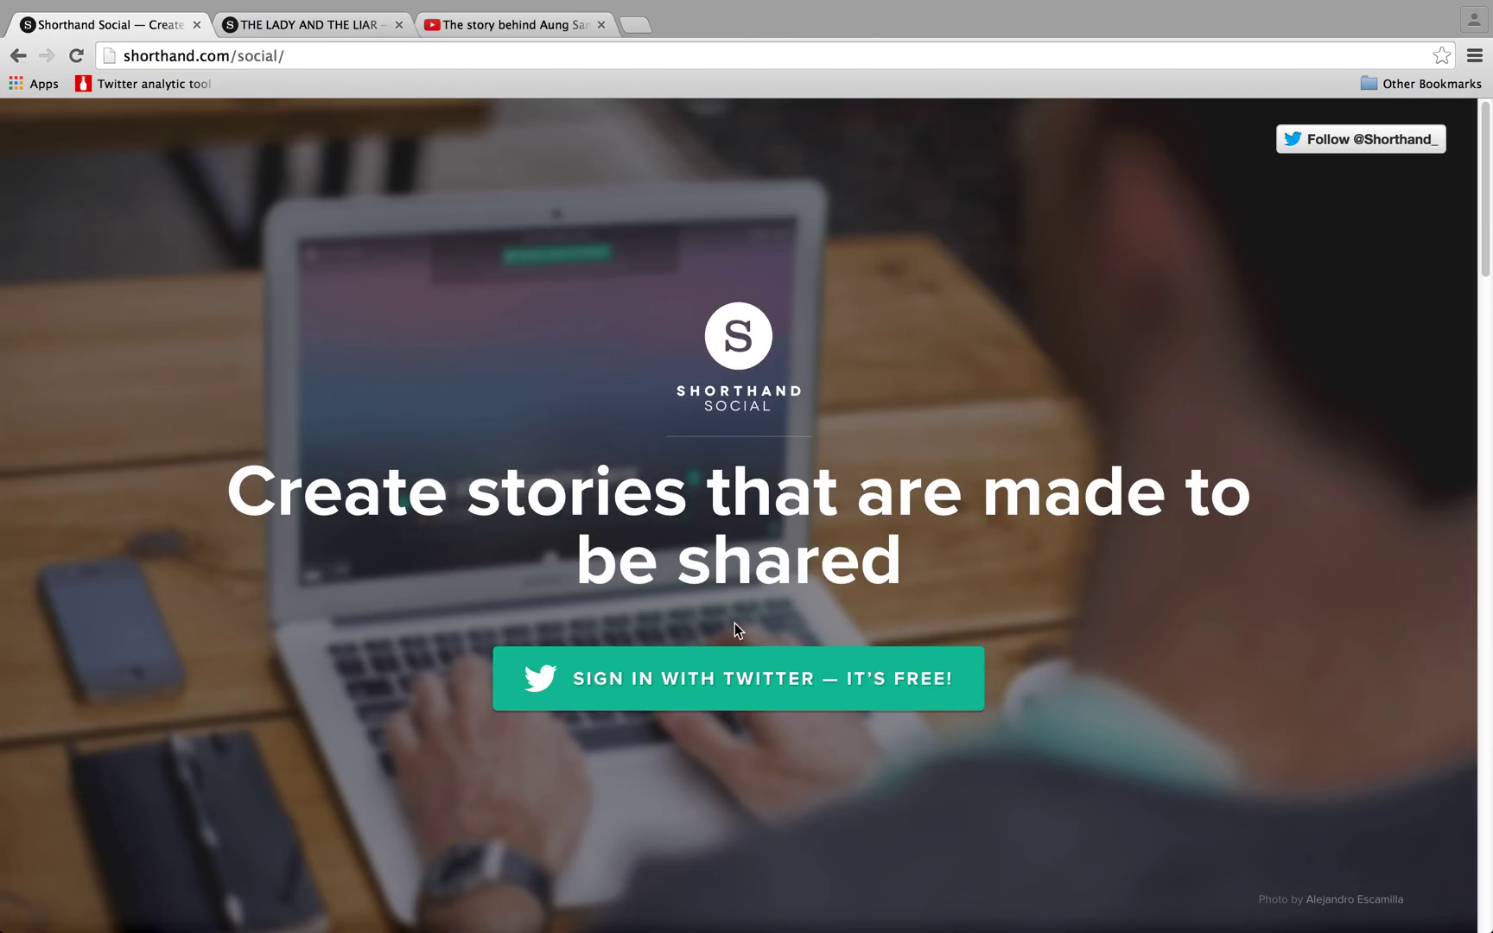
click(741, 693)
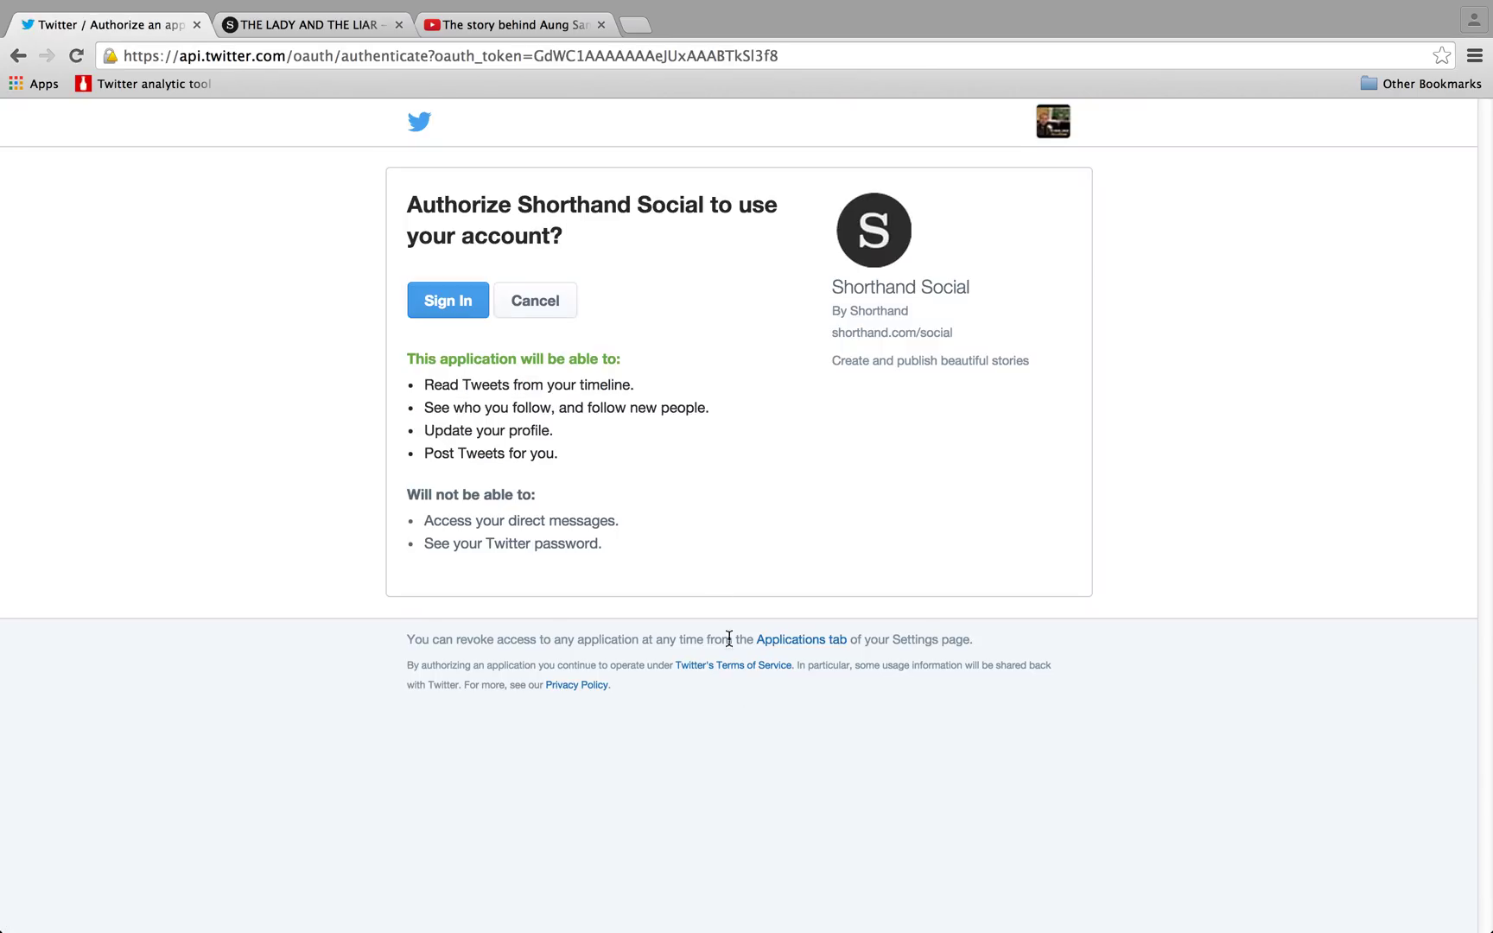
click(445, 321)
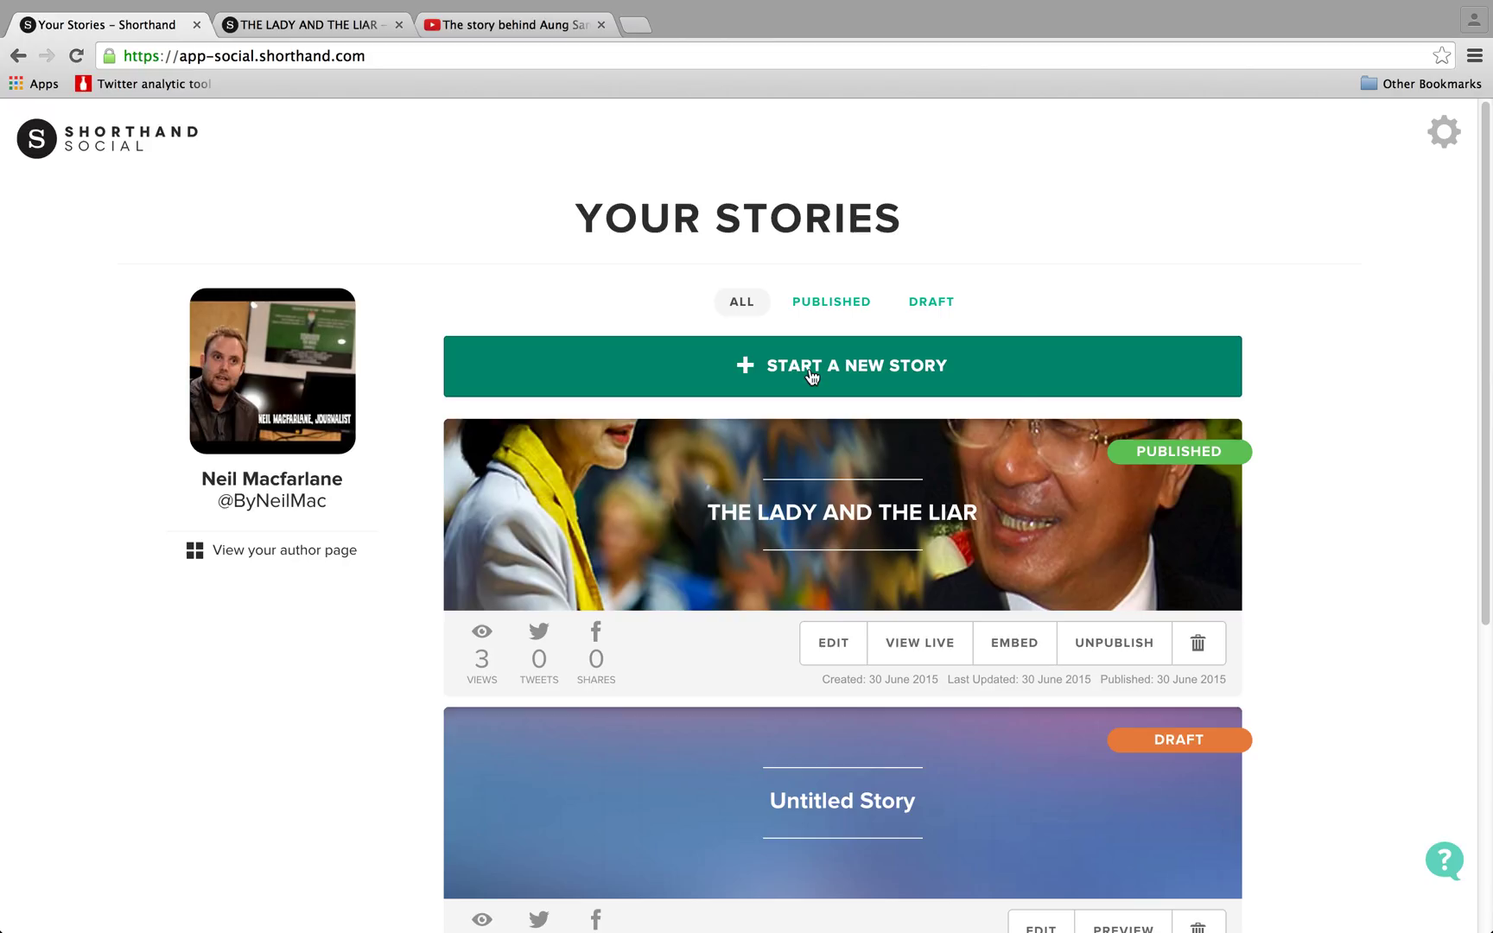
click(932, 386)
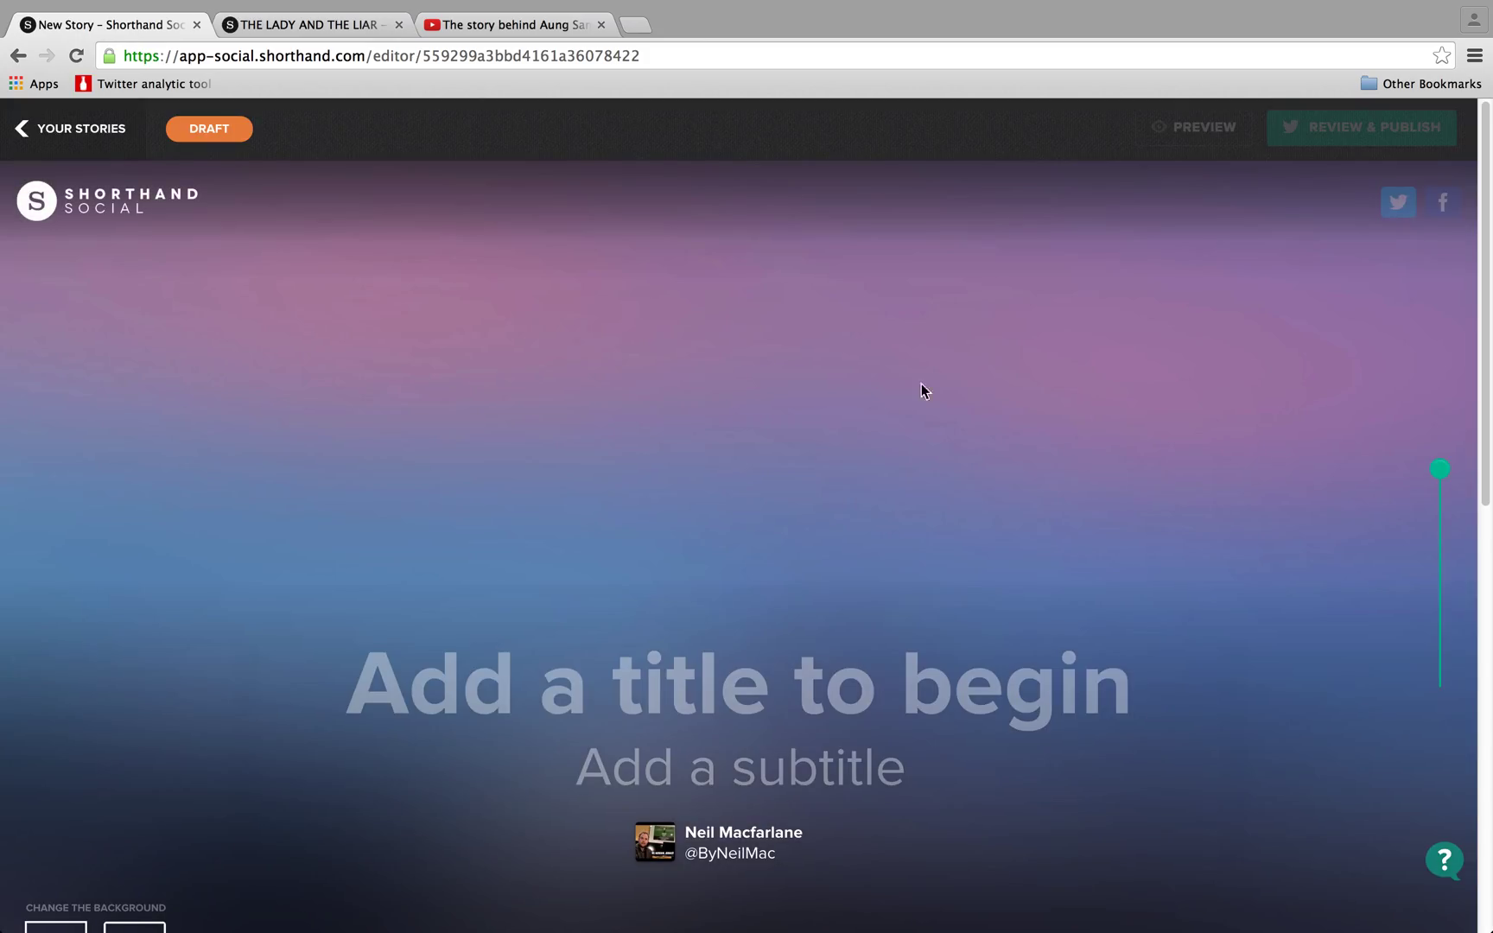
Enter 'Title in here' as the cover title and 'headline in here' as the subtitle.
click(640, 682)
text(Title in here)
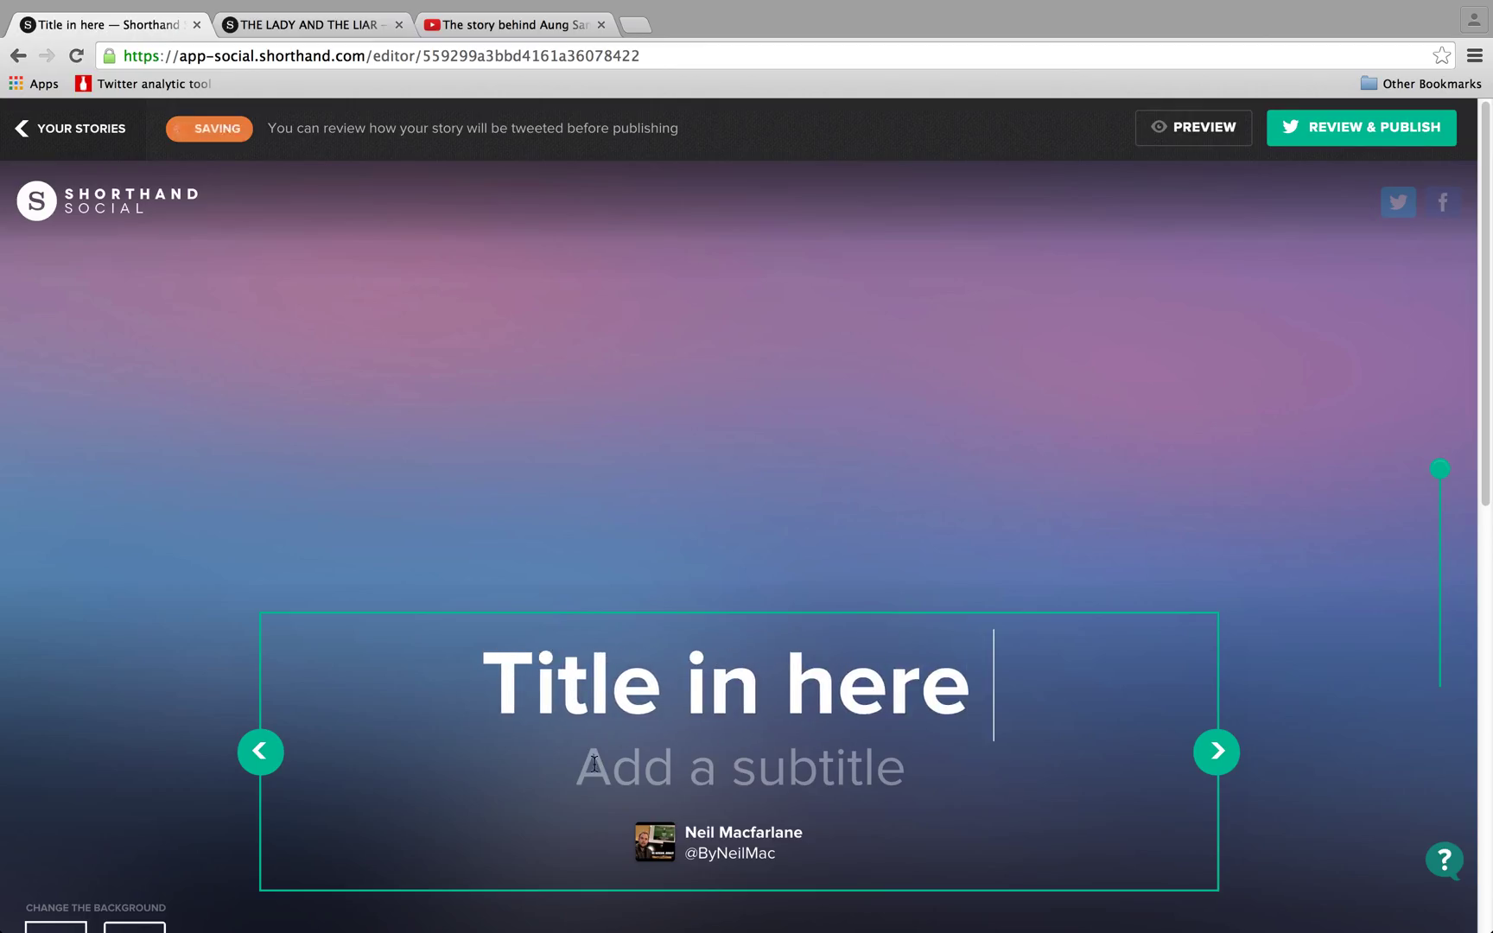
click(640, 760)
text(headline in here)
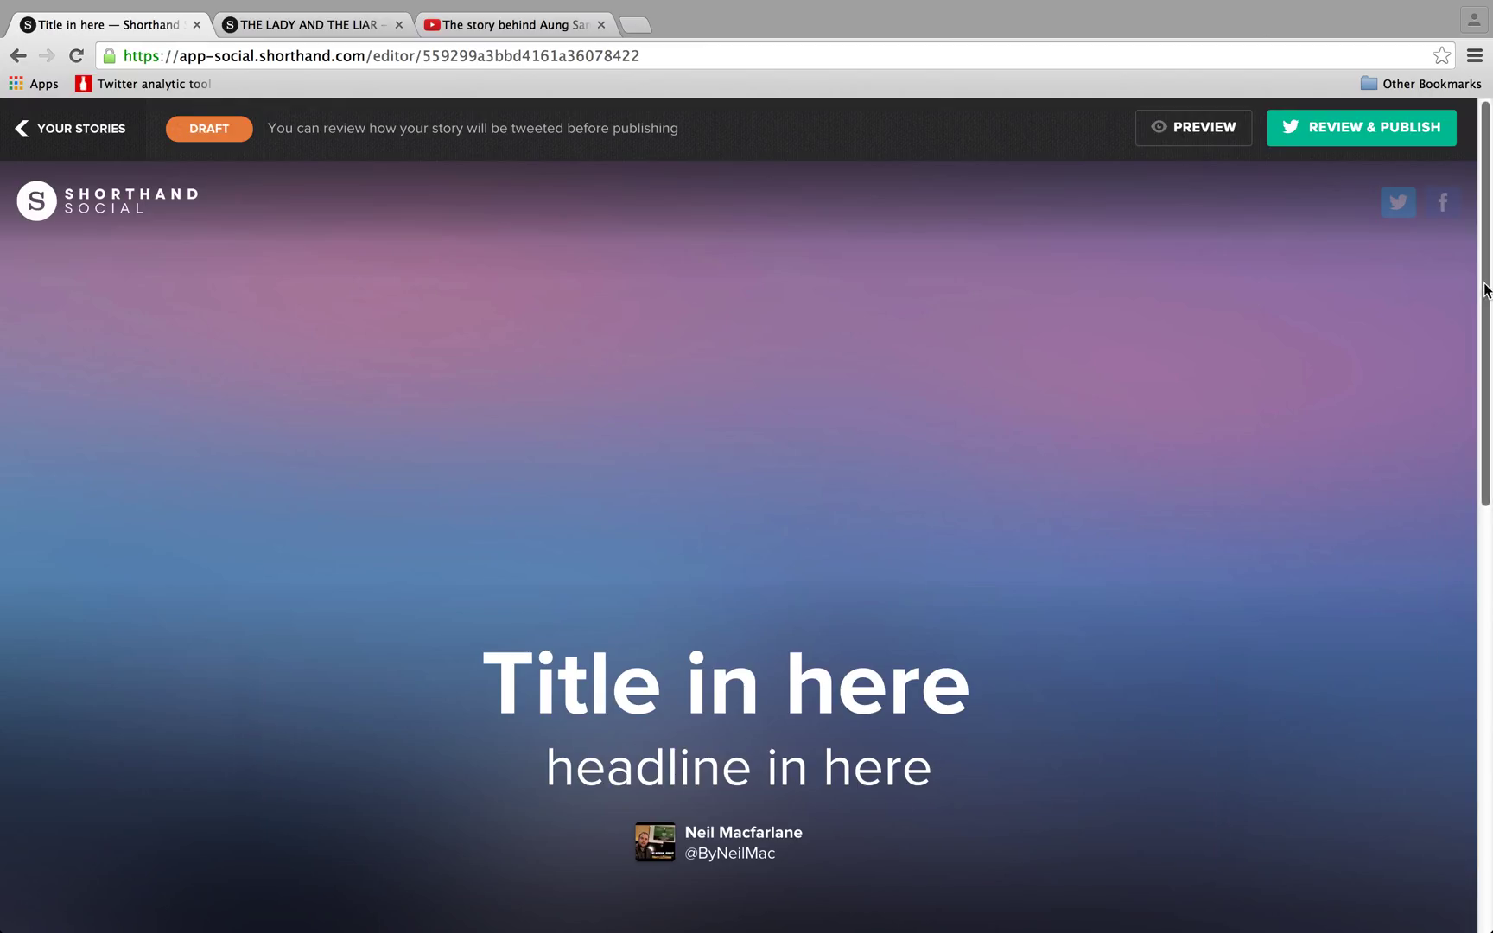
scroll(743, 519, down, 4)
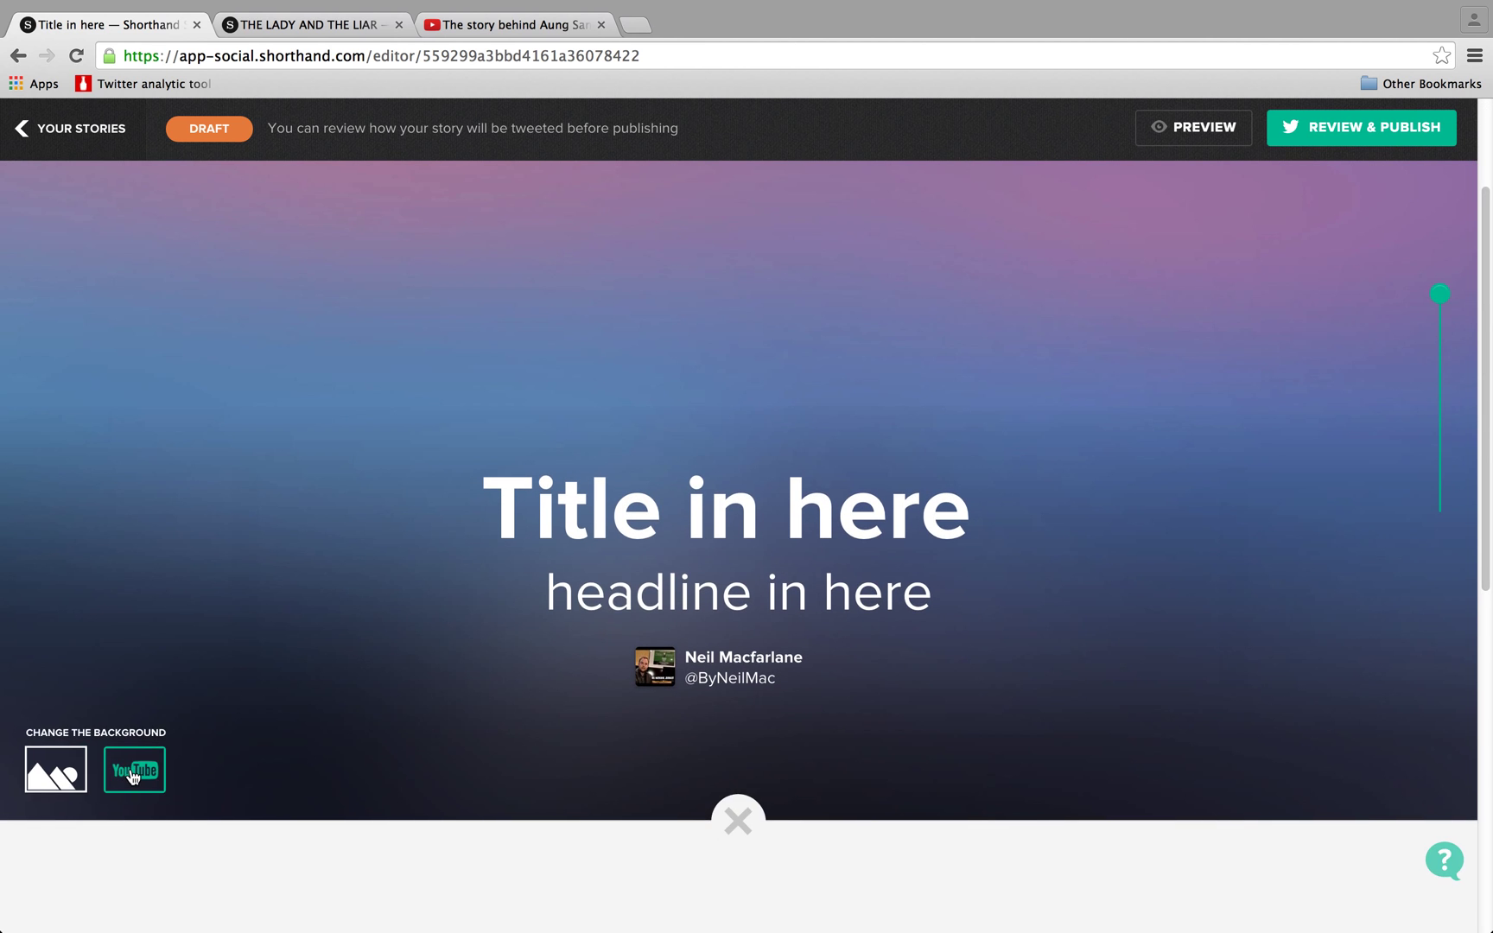
Upload LadyLiar2.jpg as the cover page's background image.
click(55, 777)
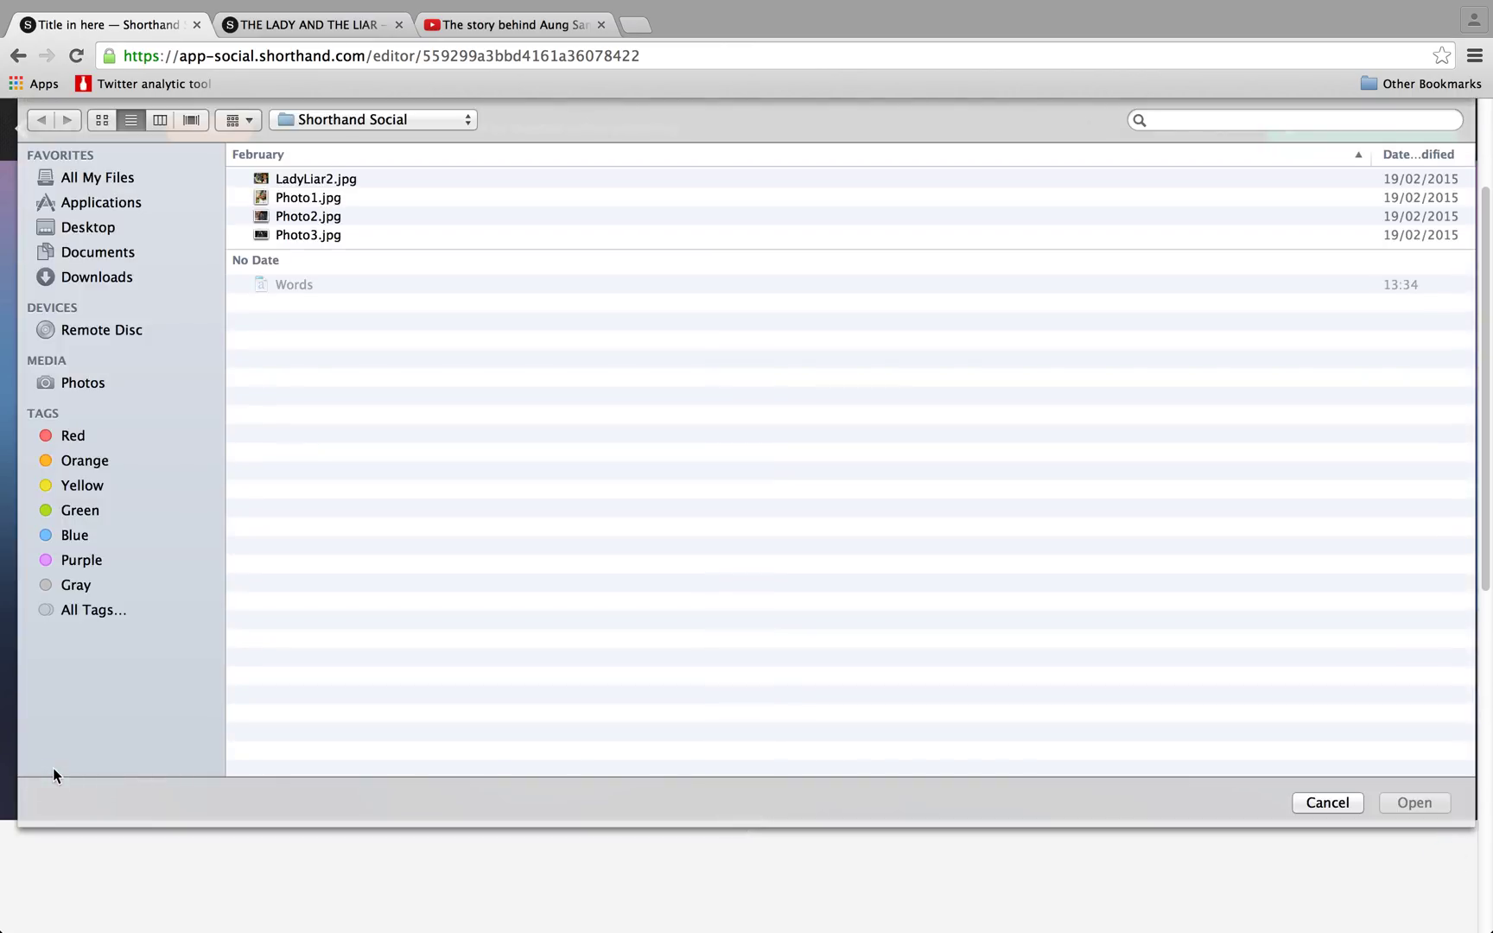
click(316, 179)
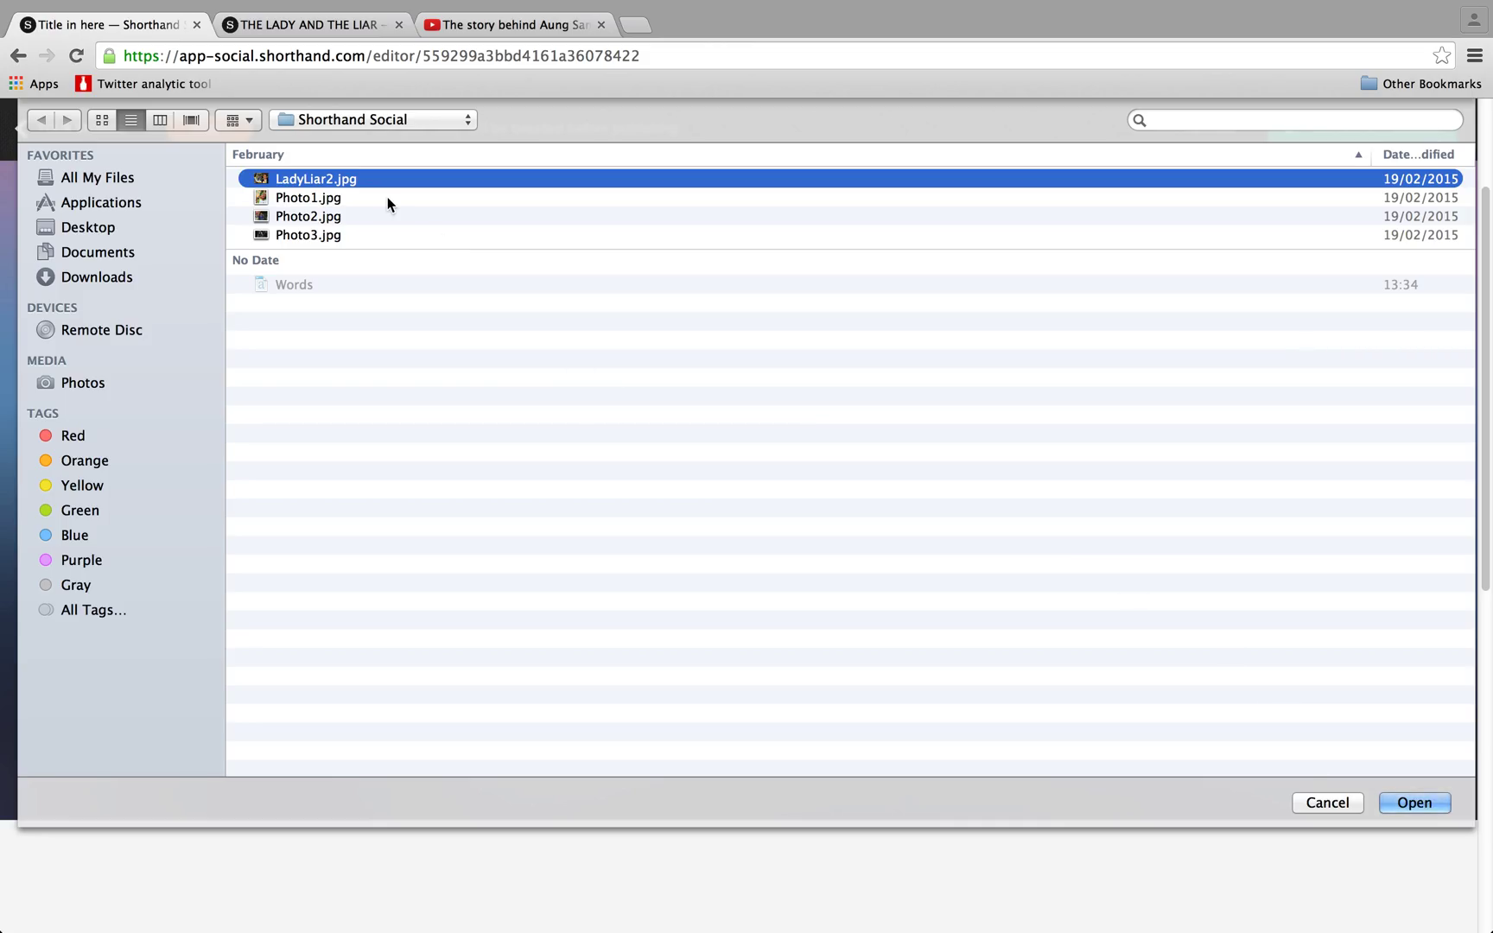
click(1437, 804)
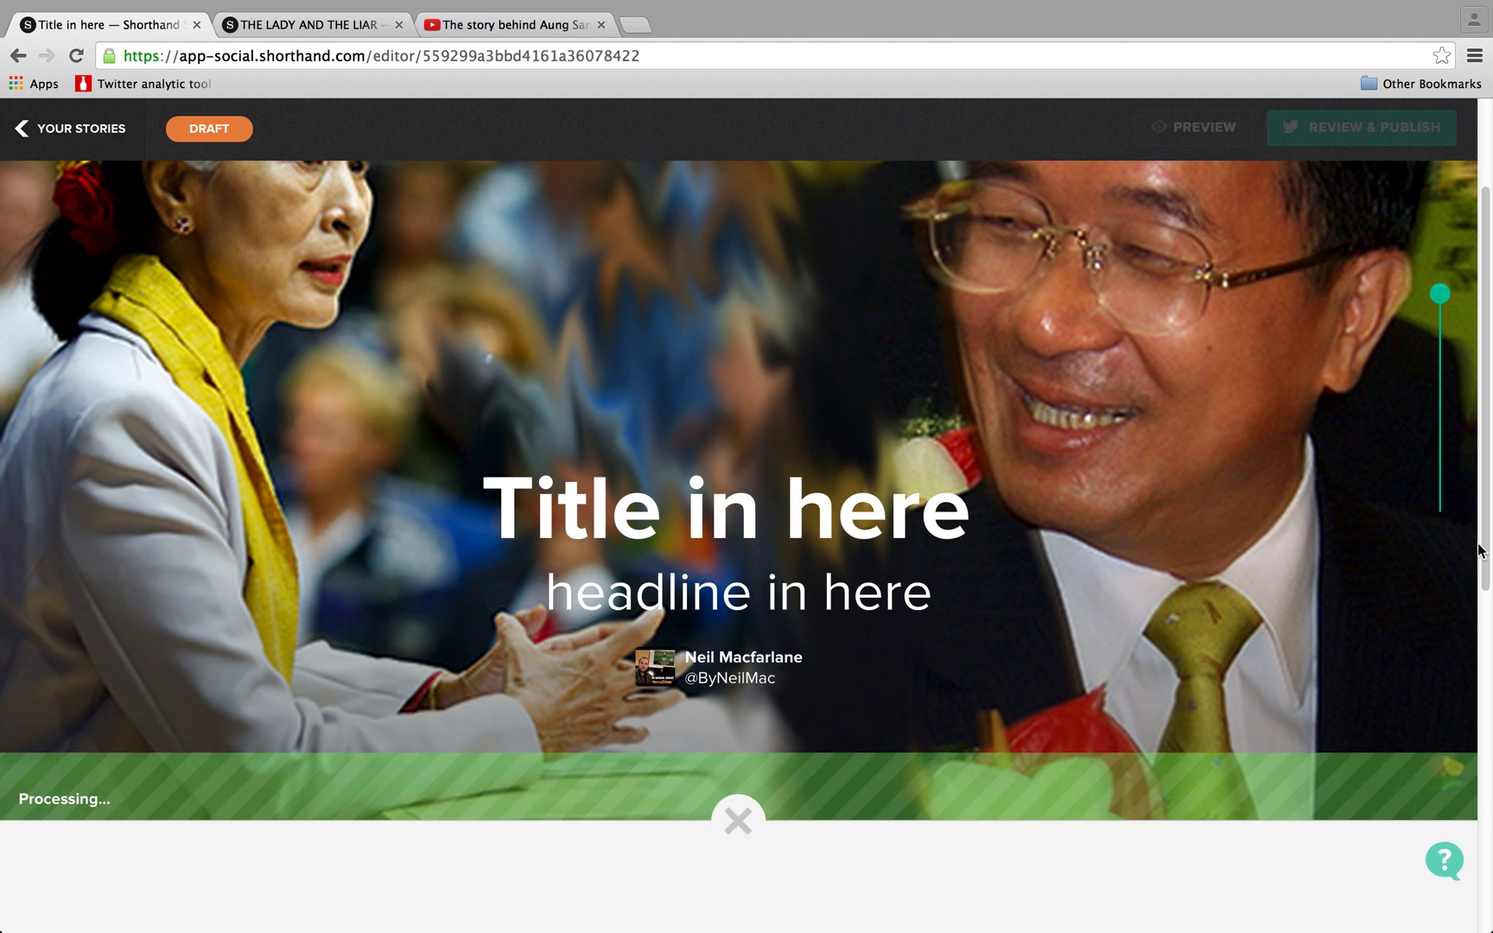
drag(1487, 542, 1487, 772)
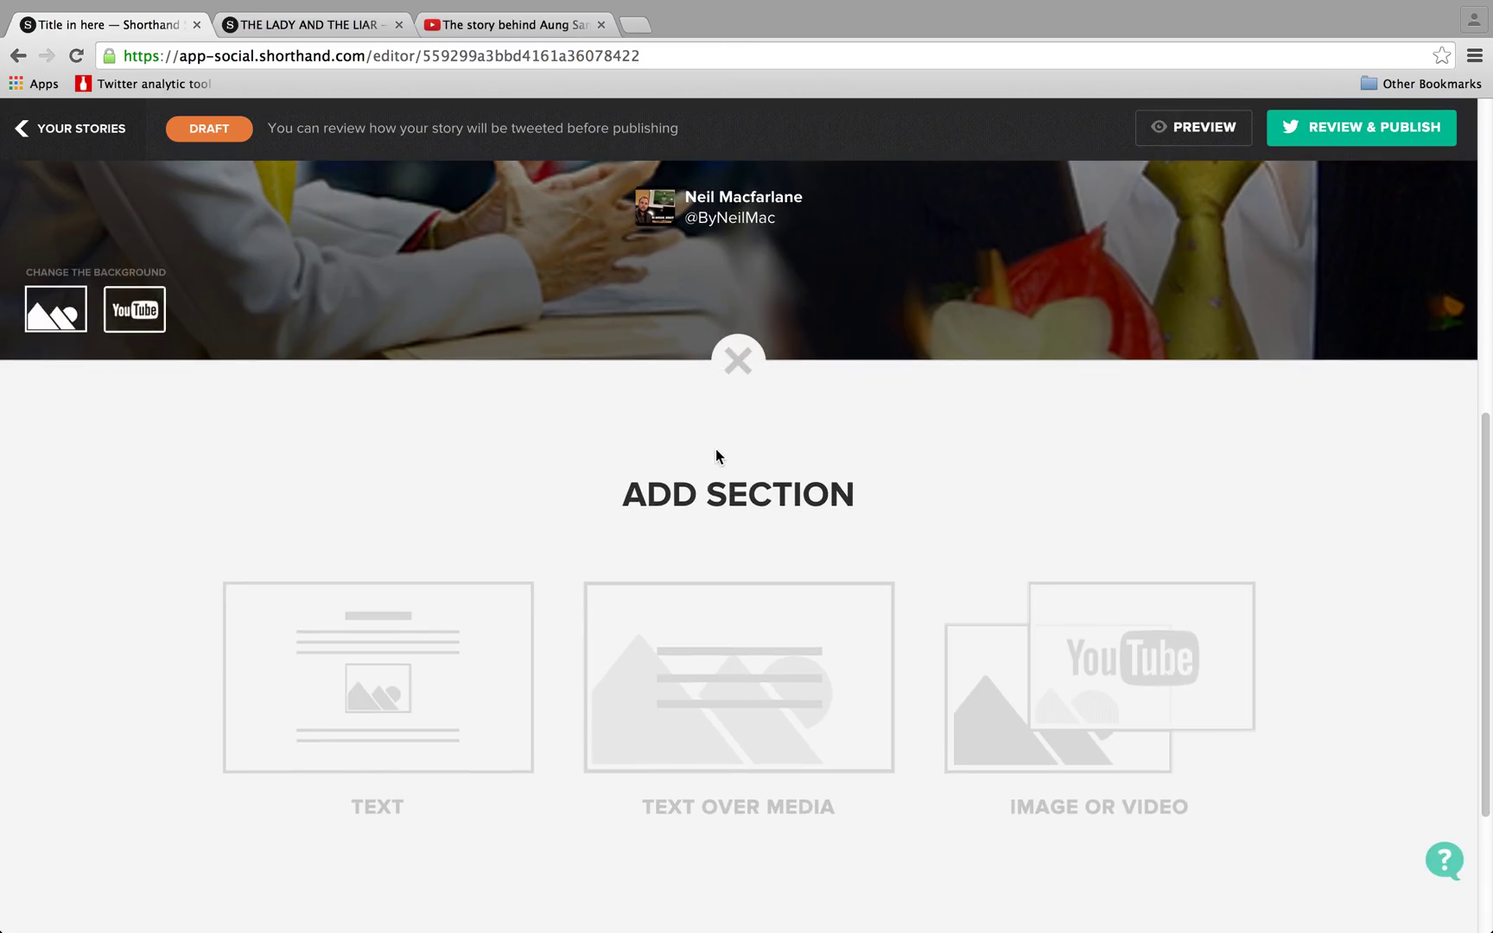
Add a Text section below the cover and place the cursor in its text field.
mouse_move(424, 725)
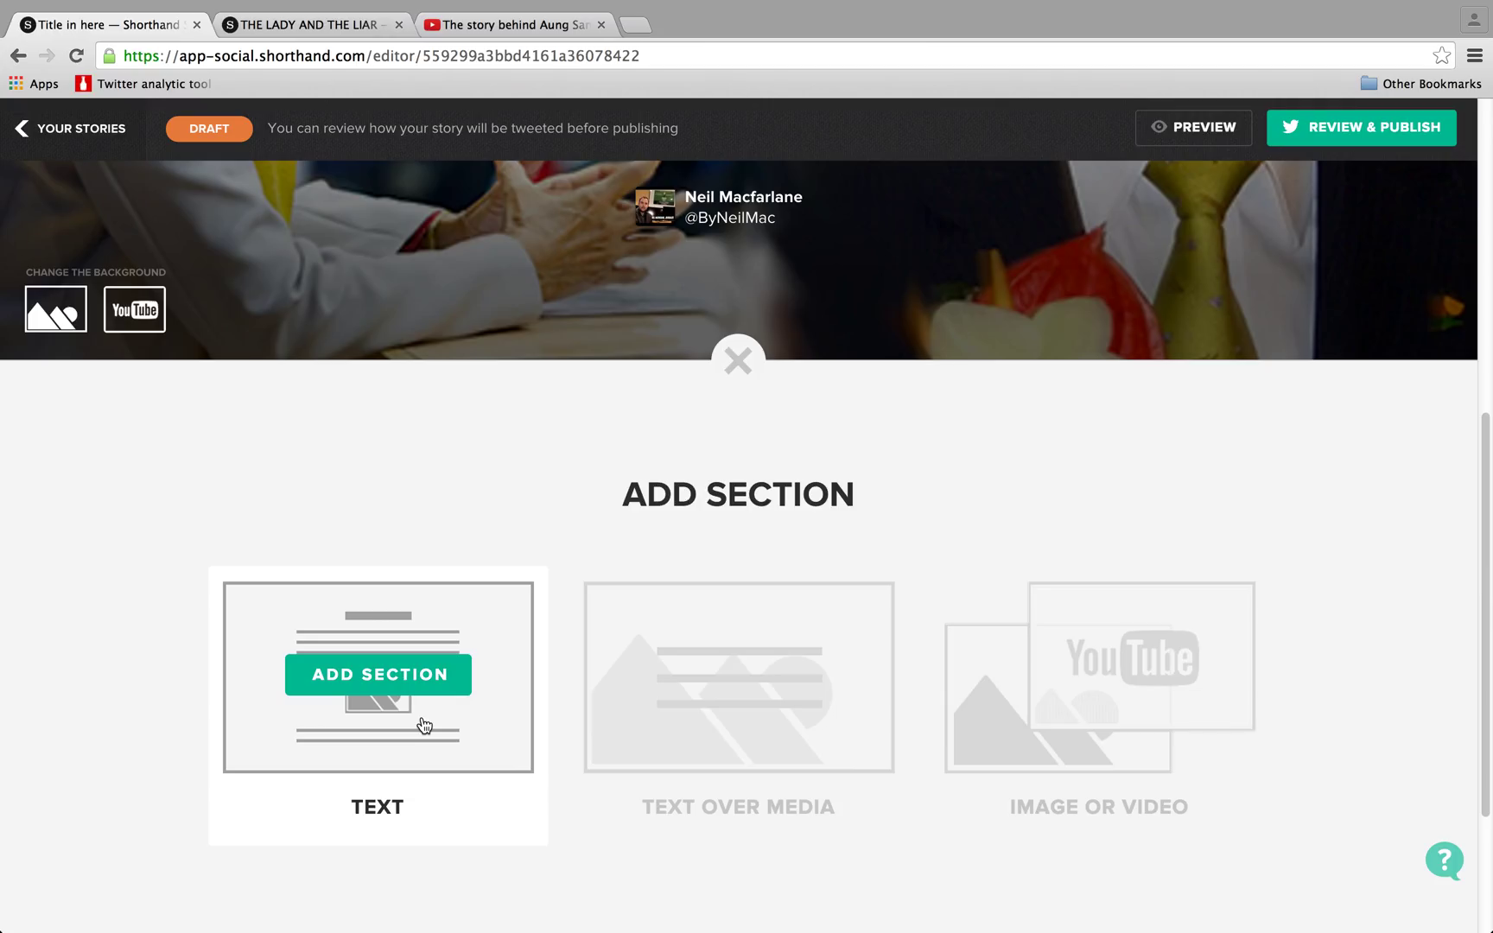
mouse_move(720, 706)
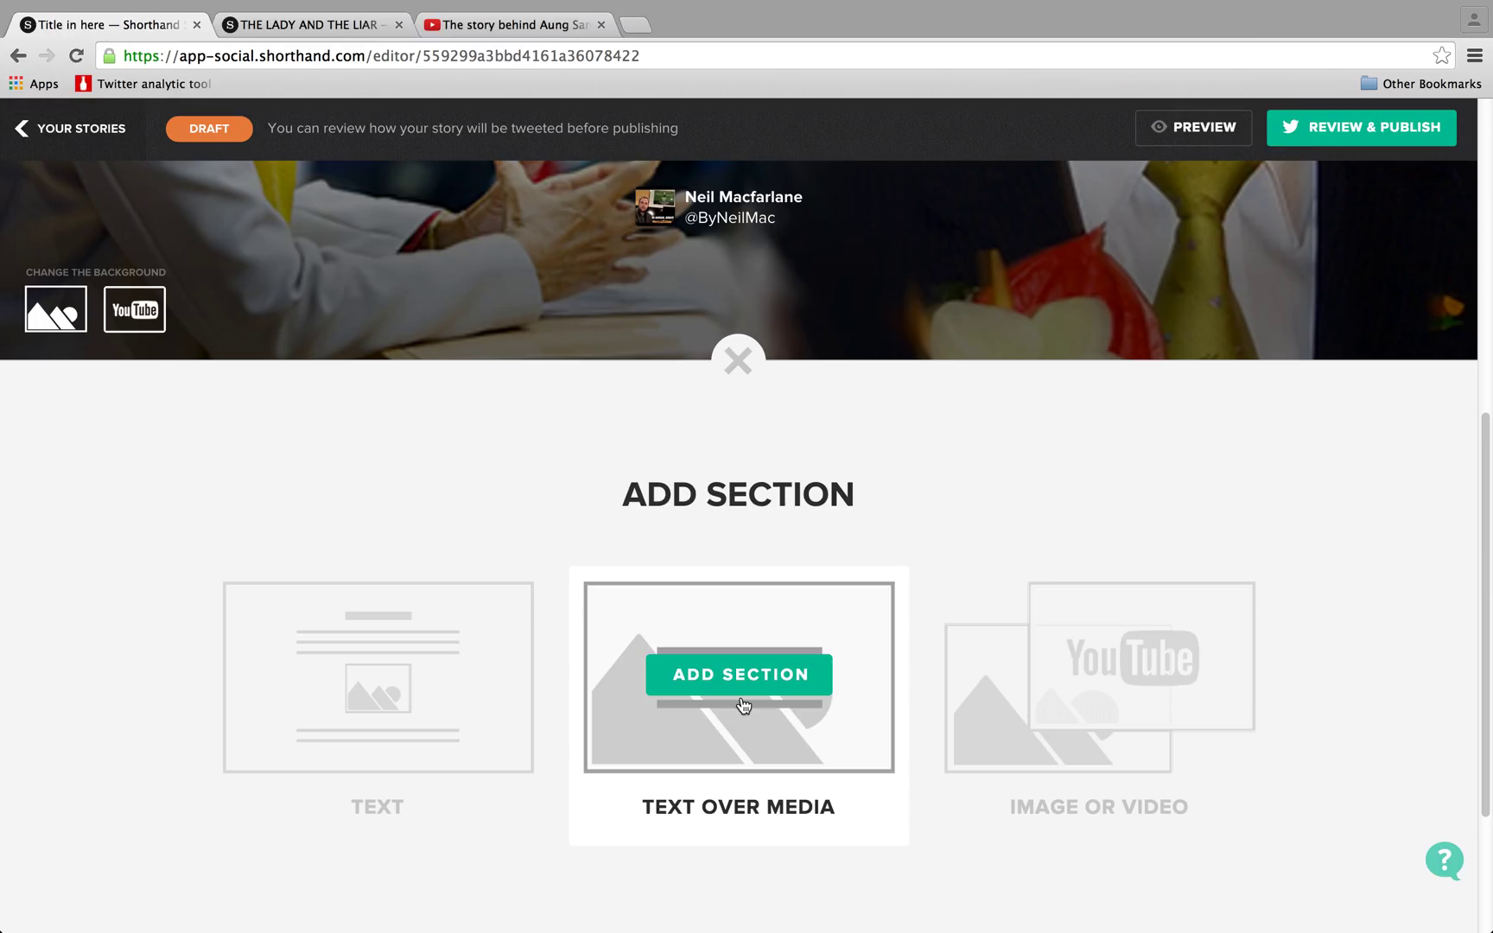
mouse_move(1044, 724)
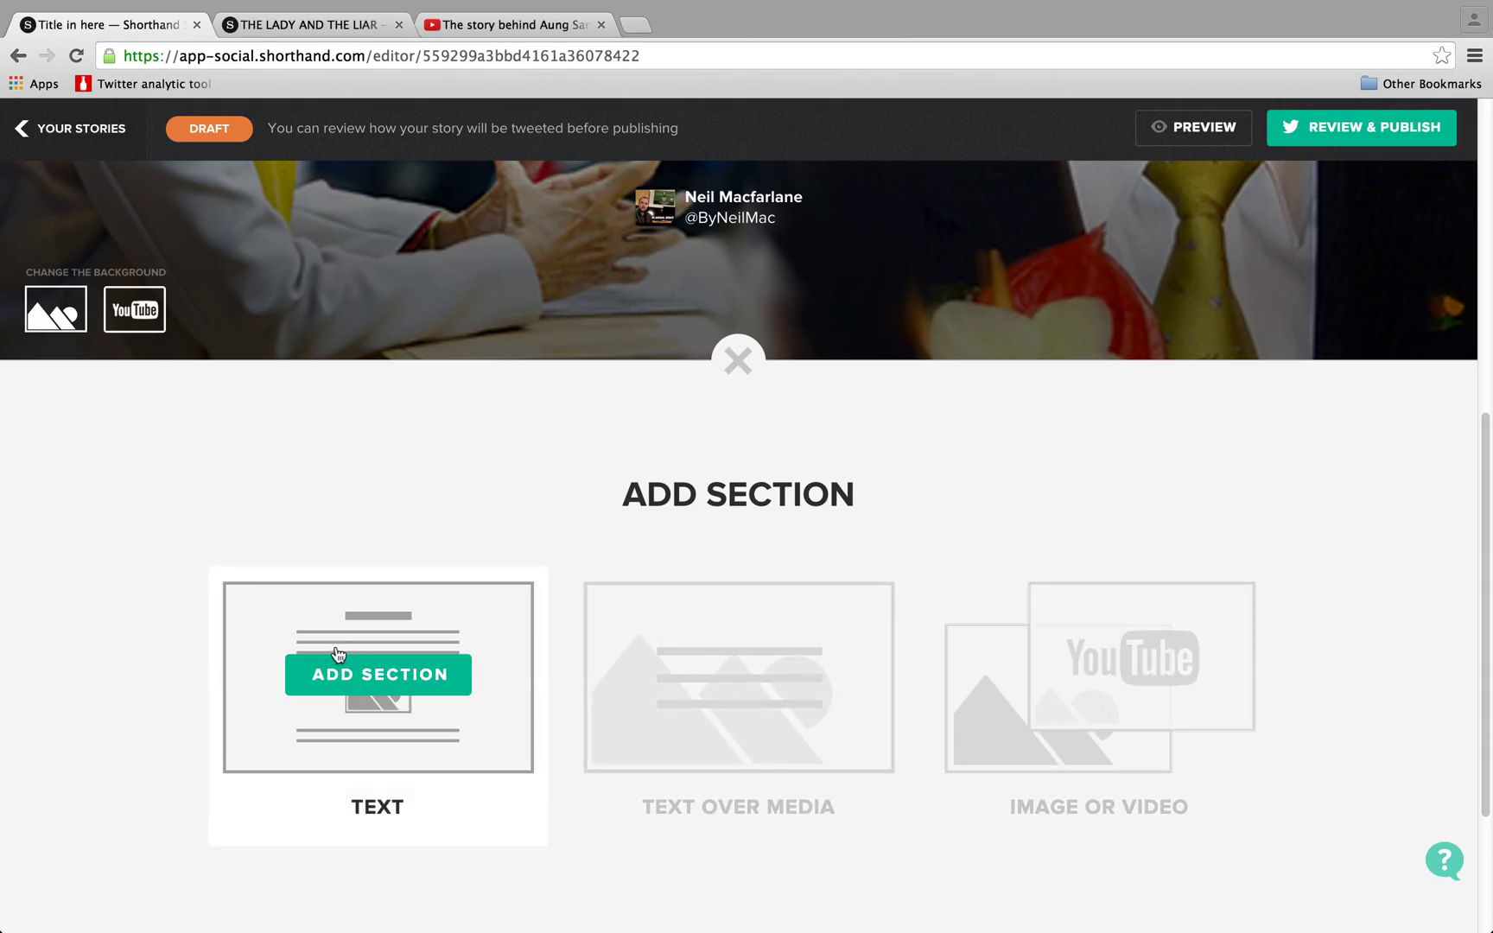
click(373, 675)
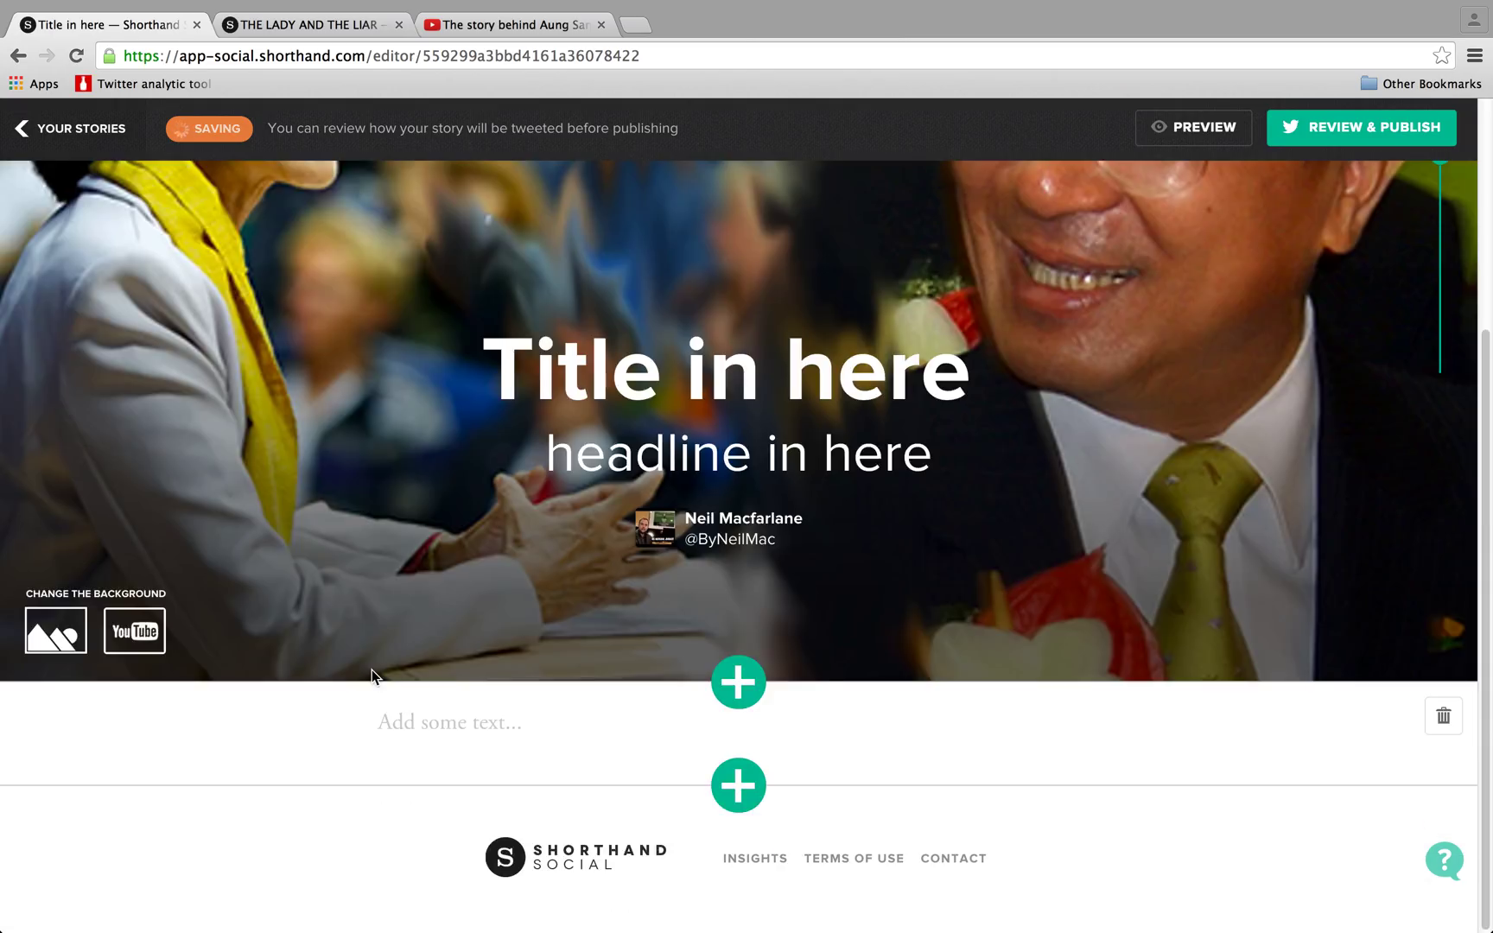
click(455, 733)
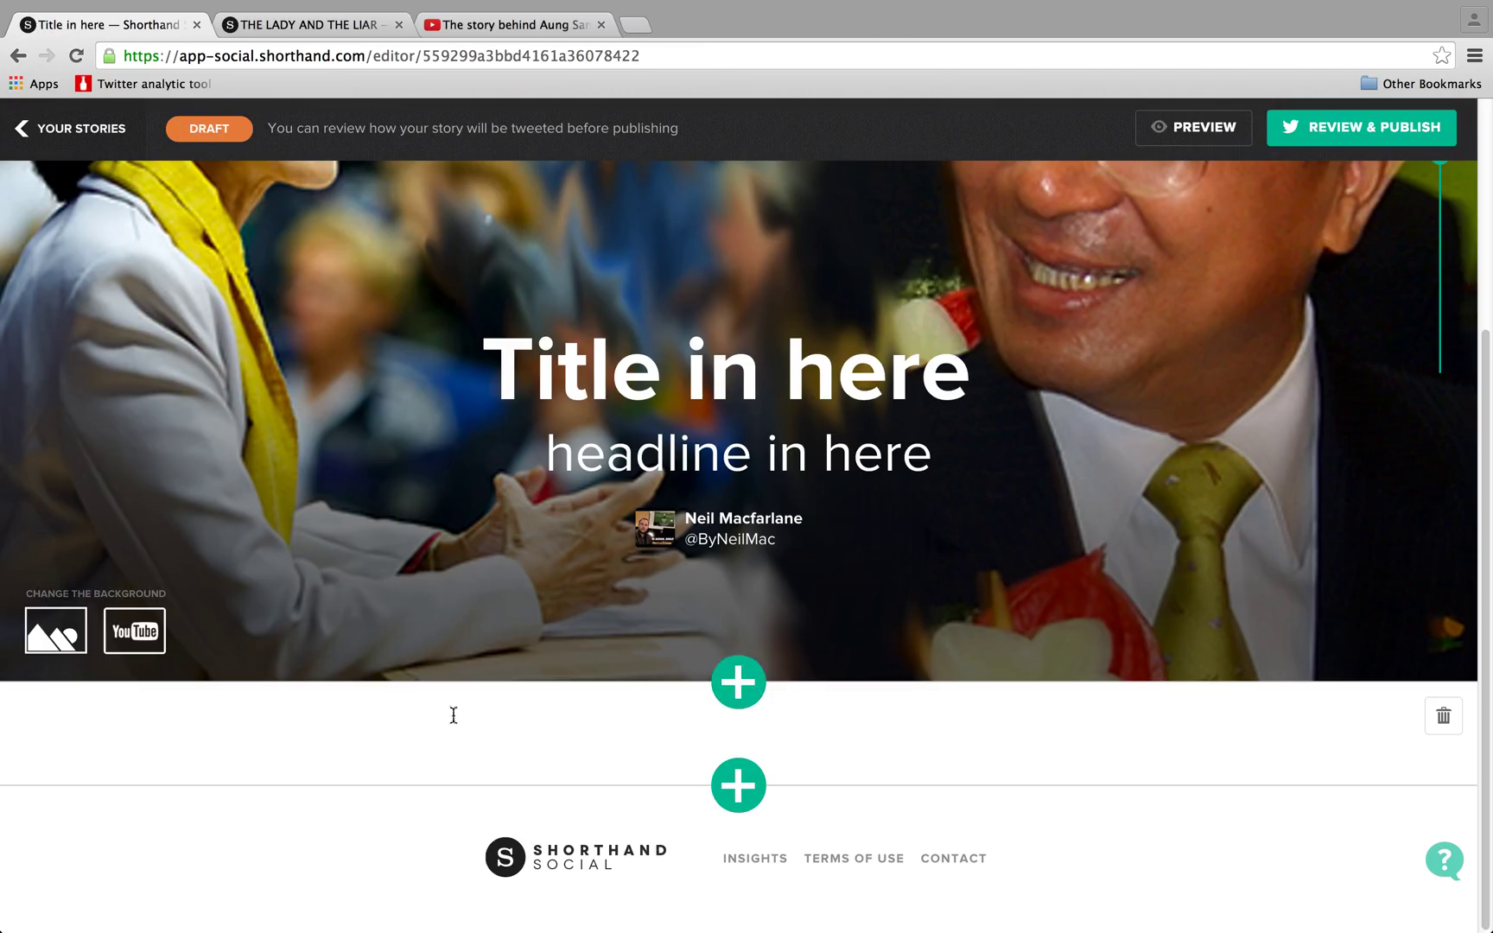
Copy the text from 'After years' through '2008.' in Words.docx and paste it into the text section.
mouse_move(1460, 10)
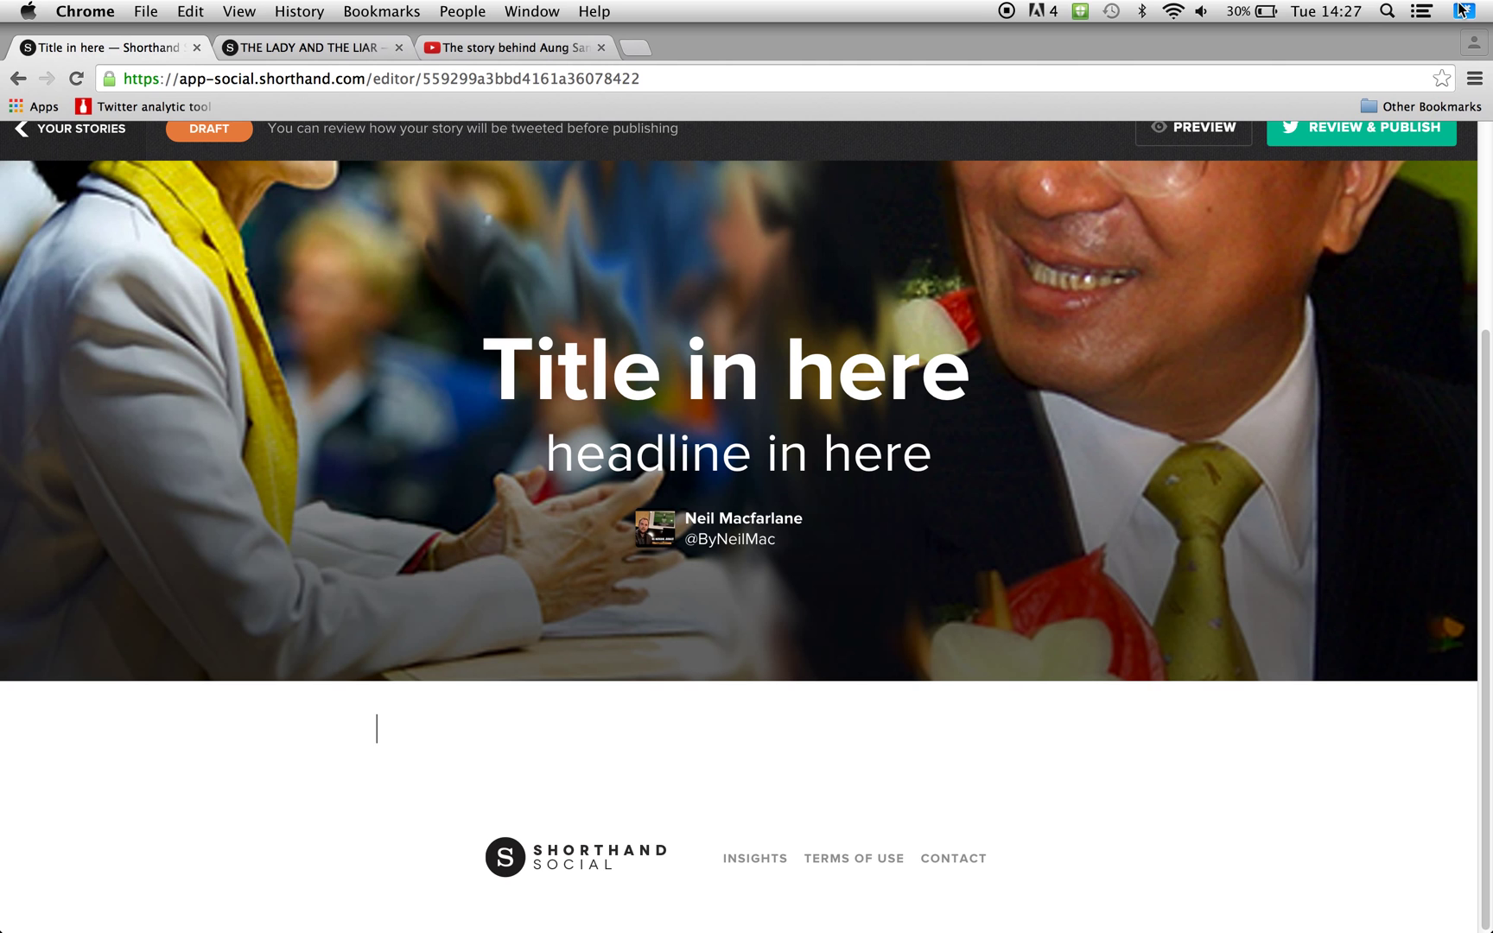
click(1461, 11)
click(258, 585)
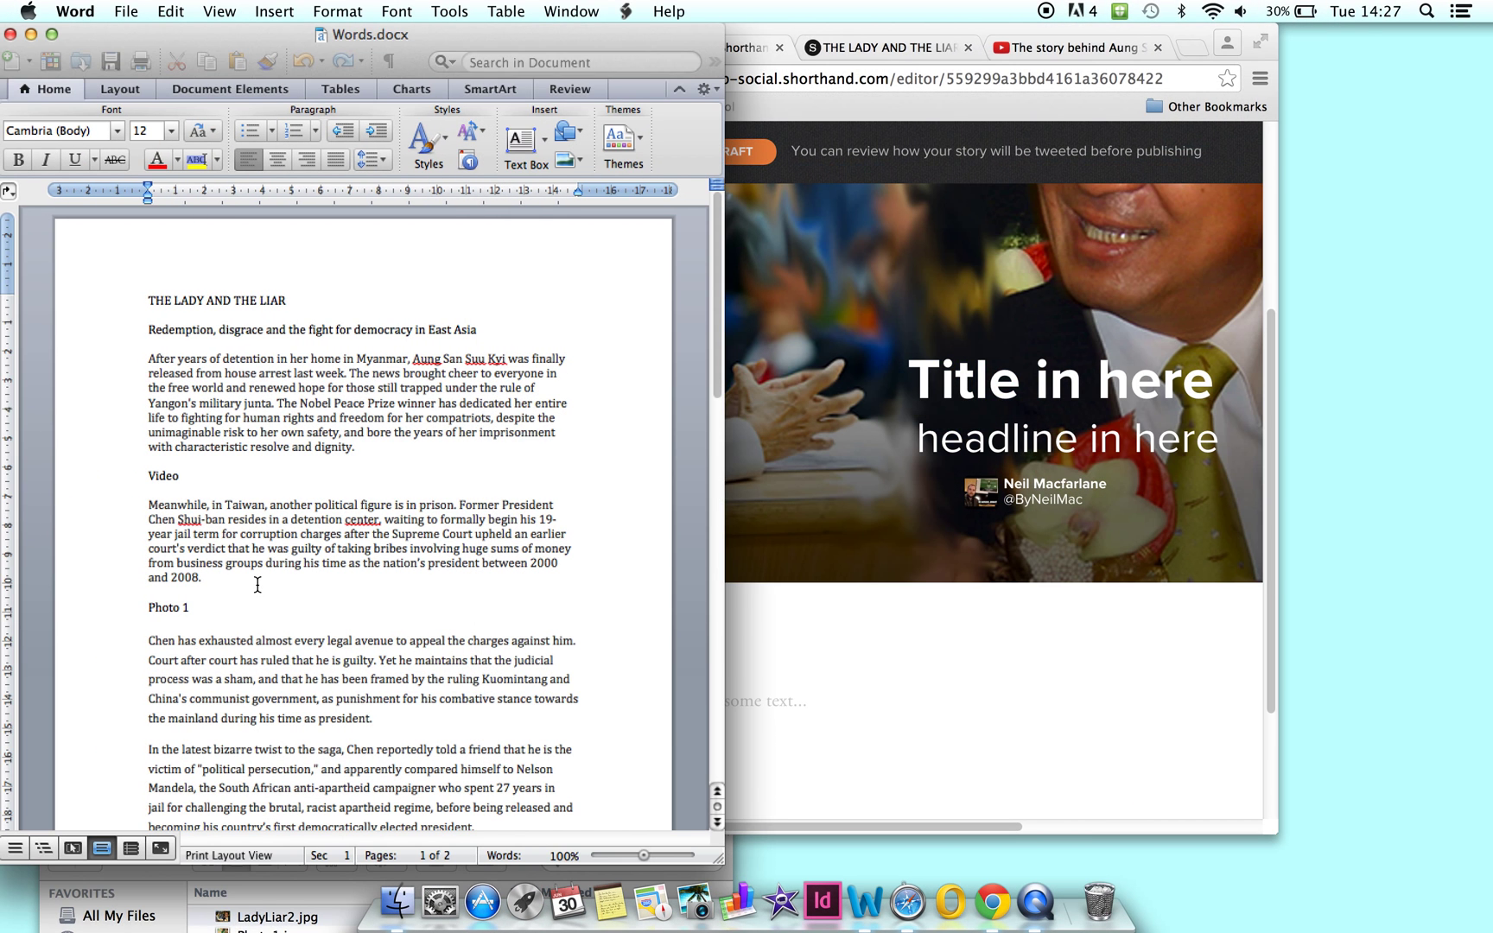
drag(256, 583, 149, 367)
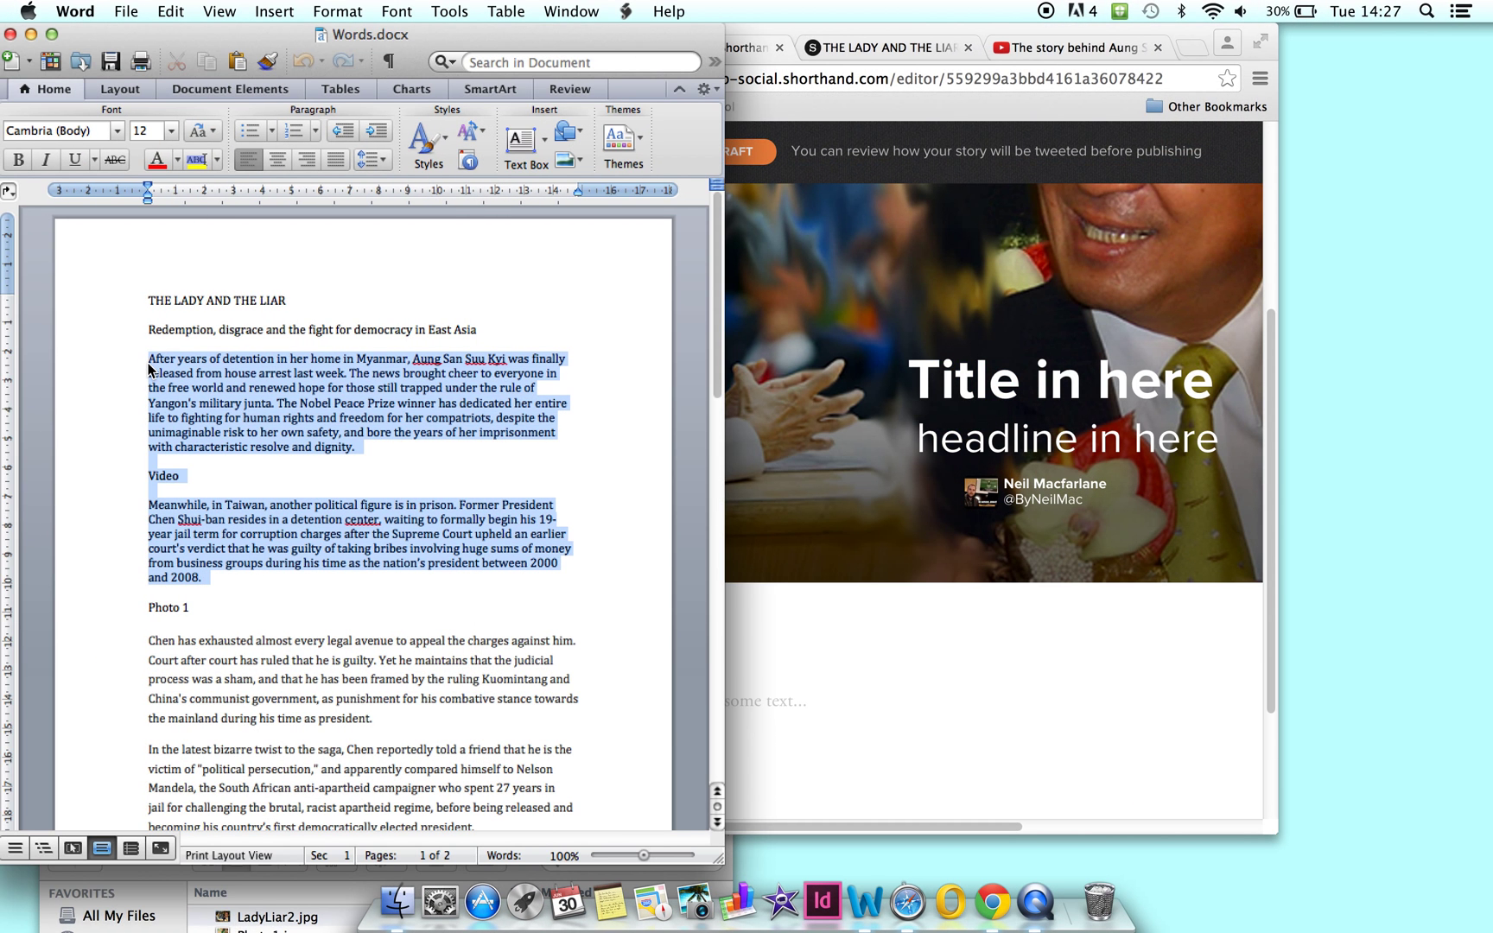
click(819, 694)
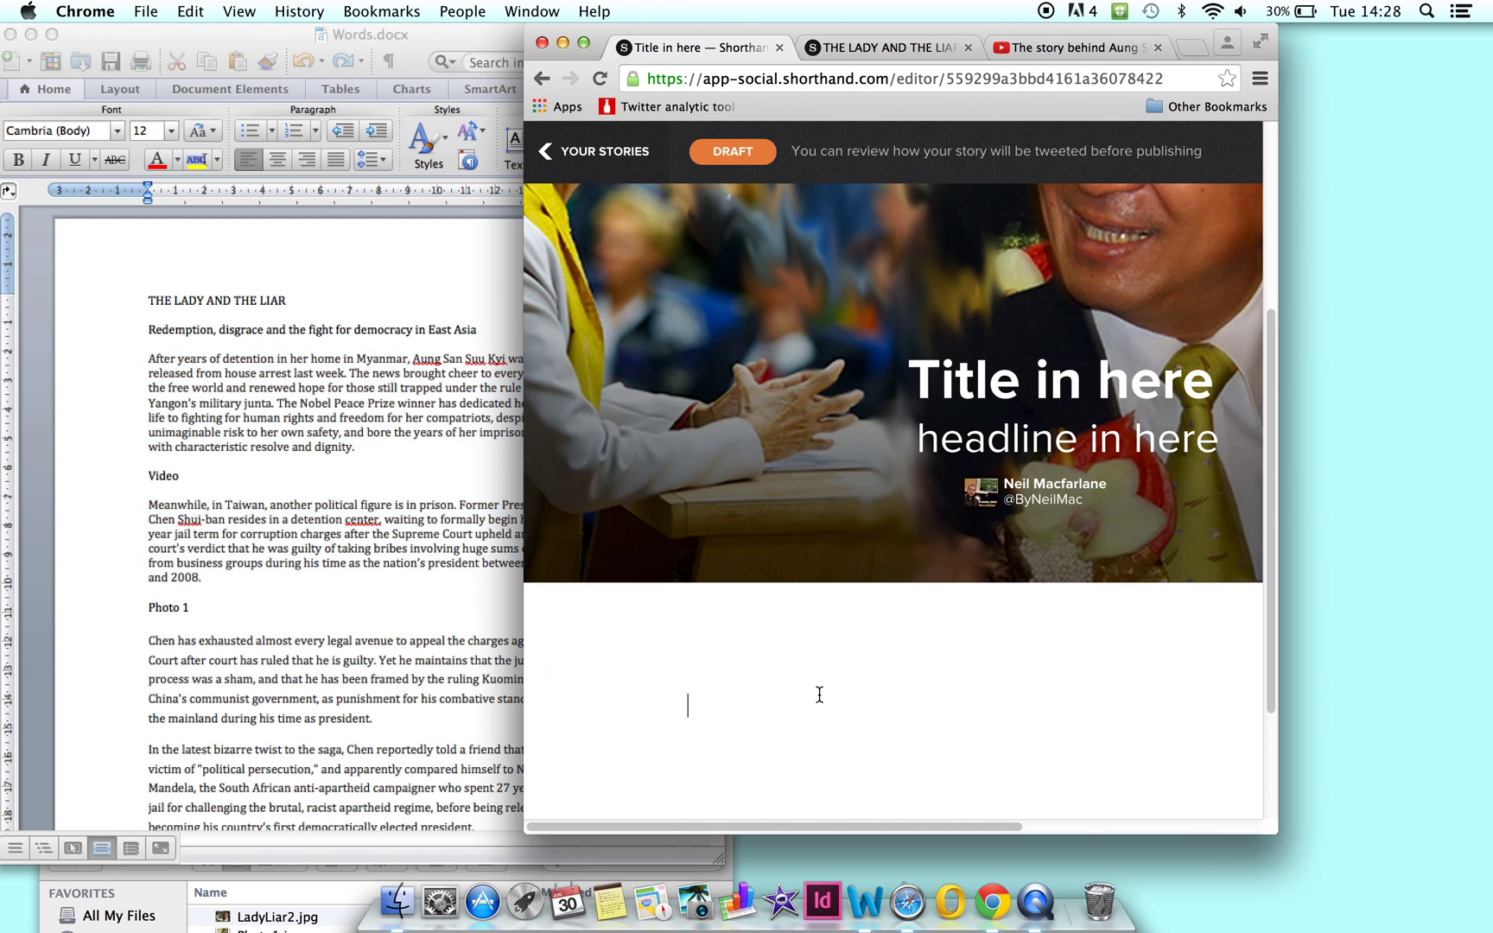
key(super+v)
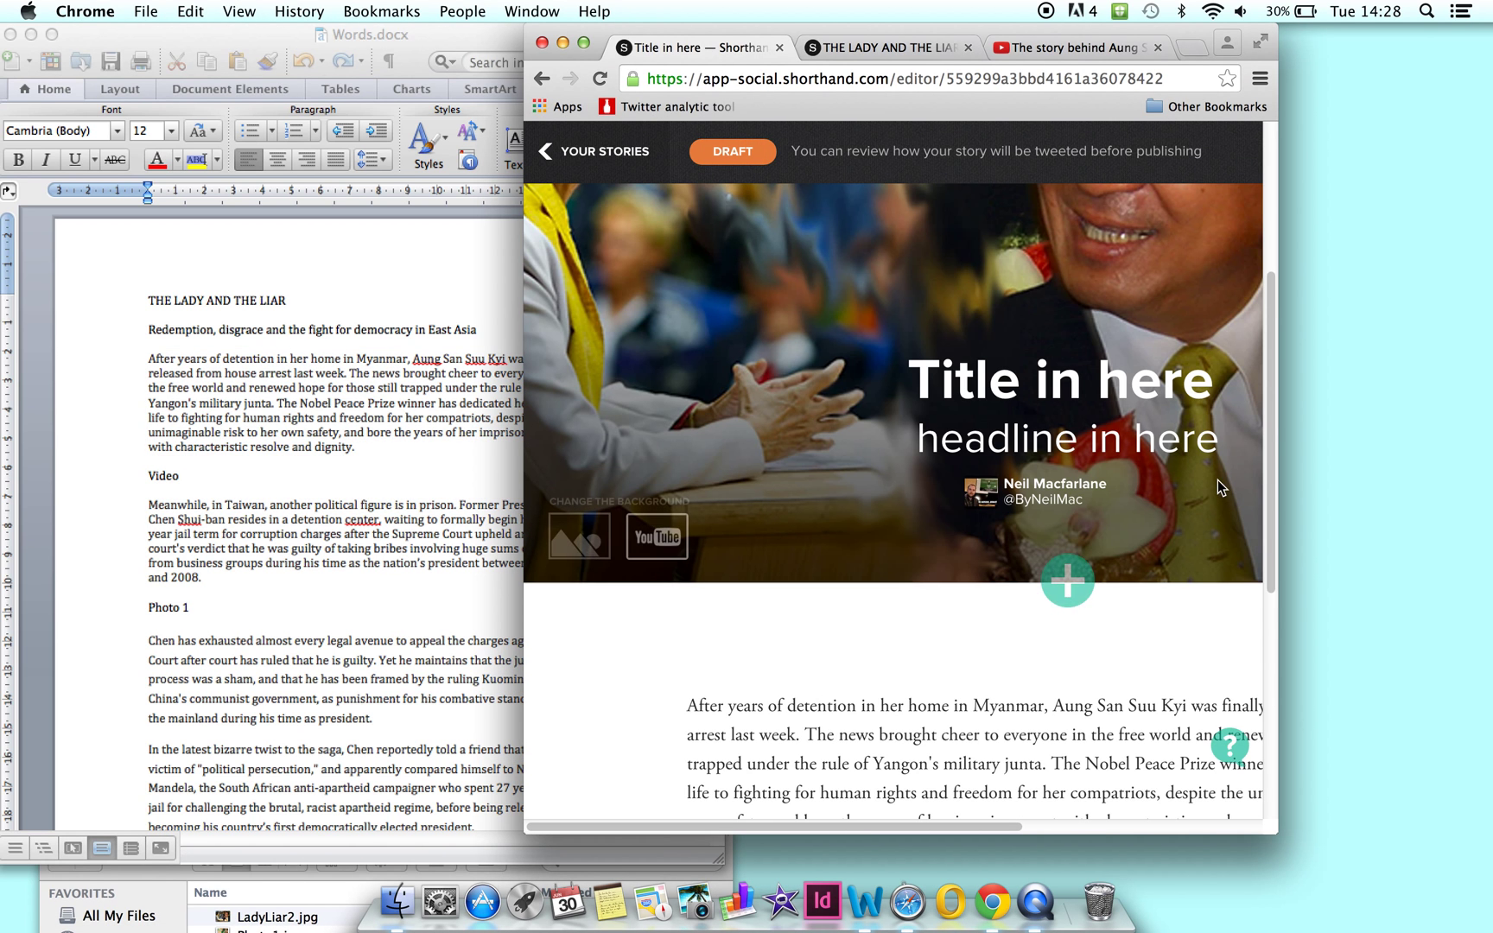
scroll(1272, 446, down, 4)
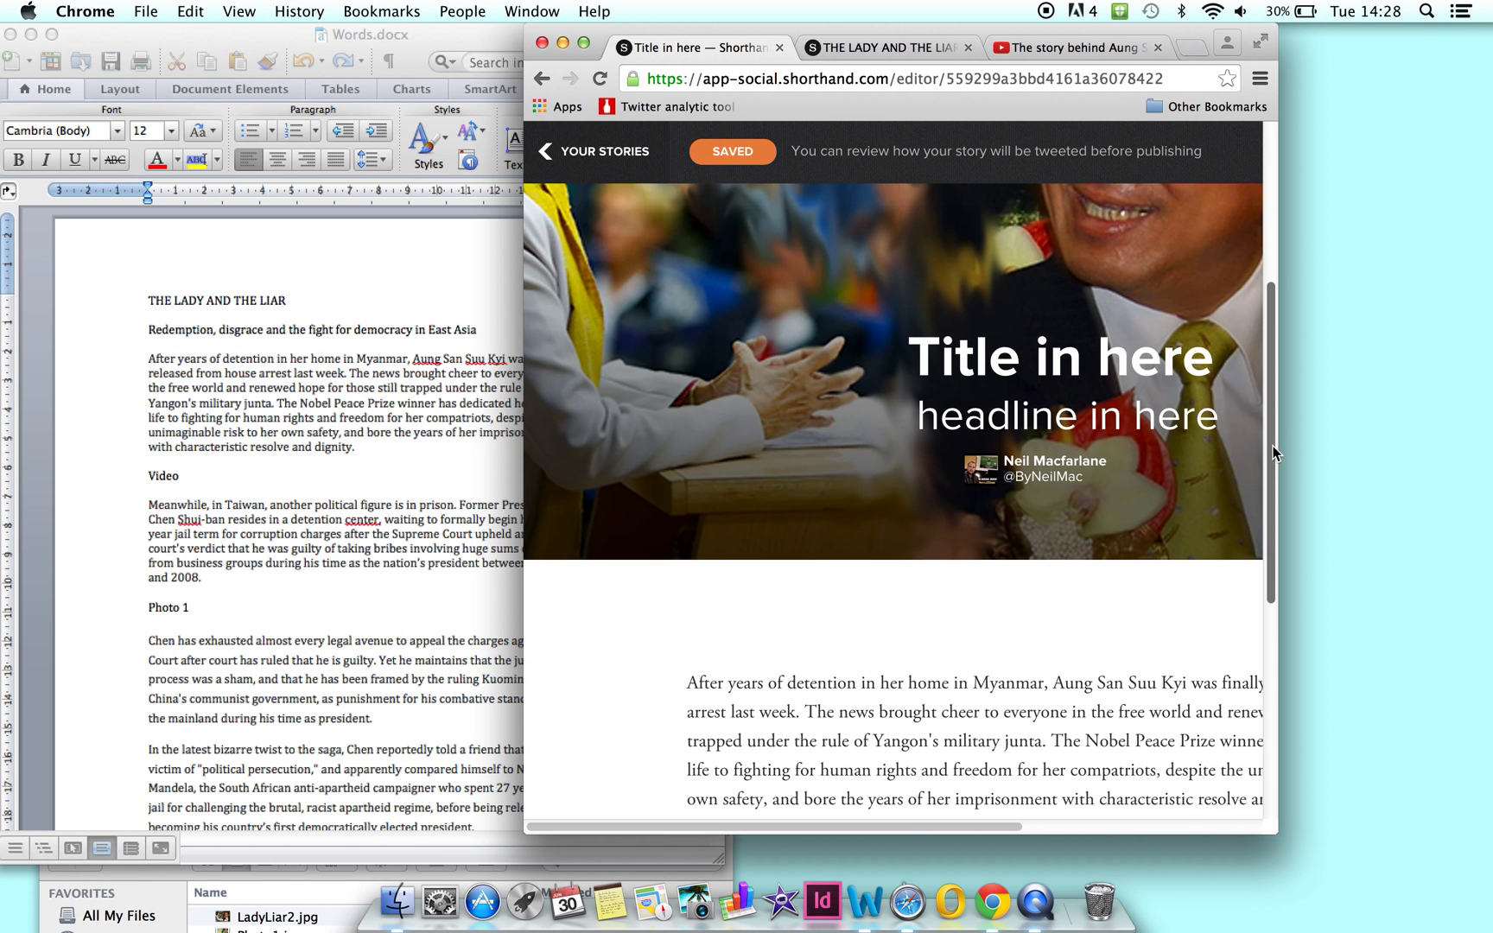
scroll(1296, 508, down, 5)
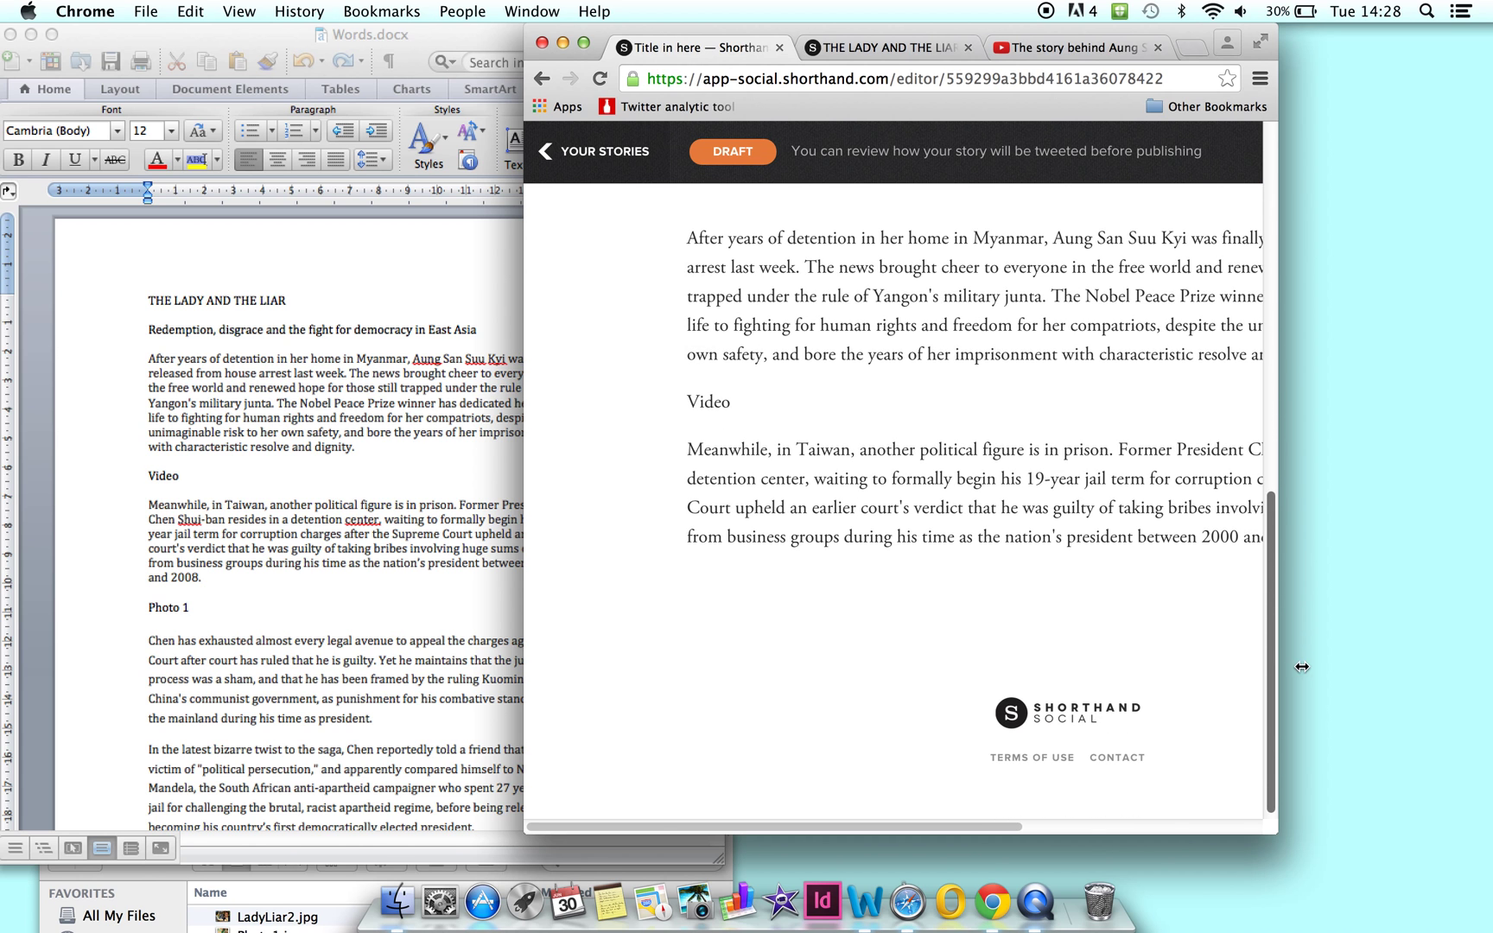
Add an Image or Video section below the text and choose a YouTube embed.
mouse_move(957, 663)
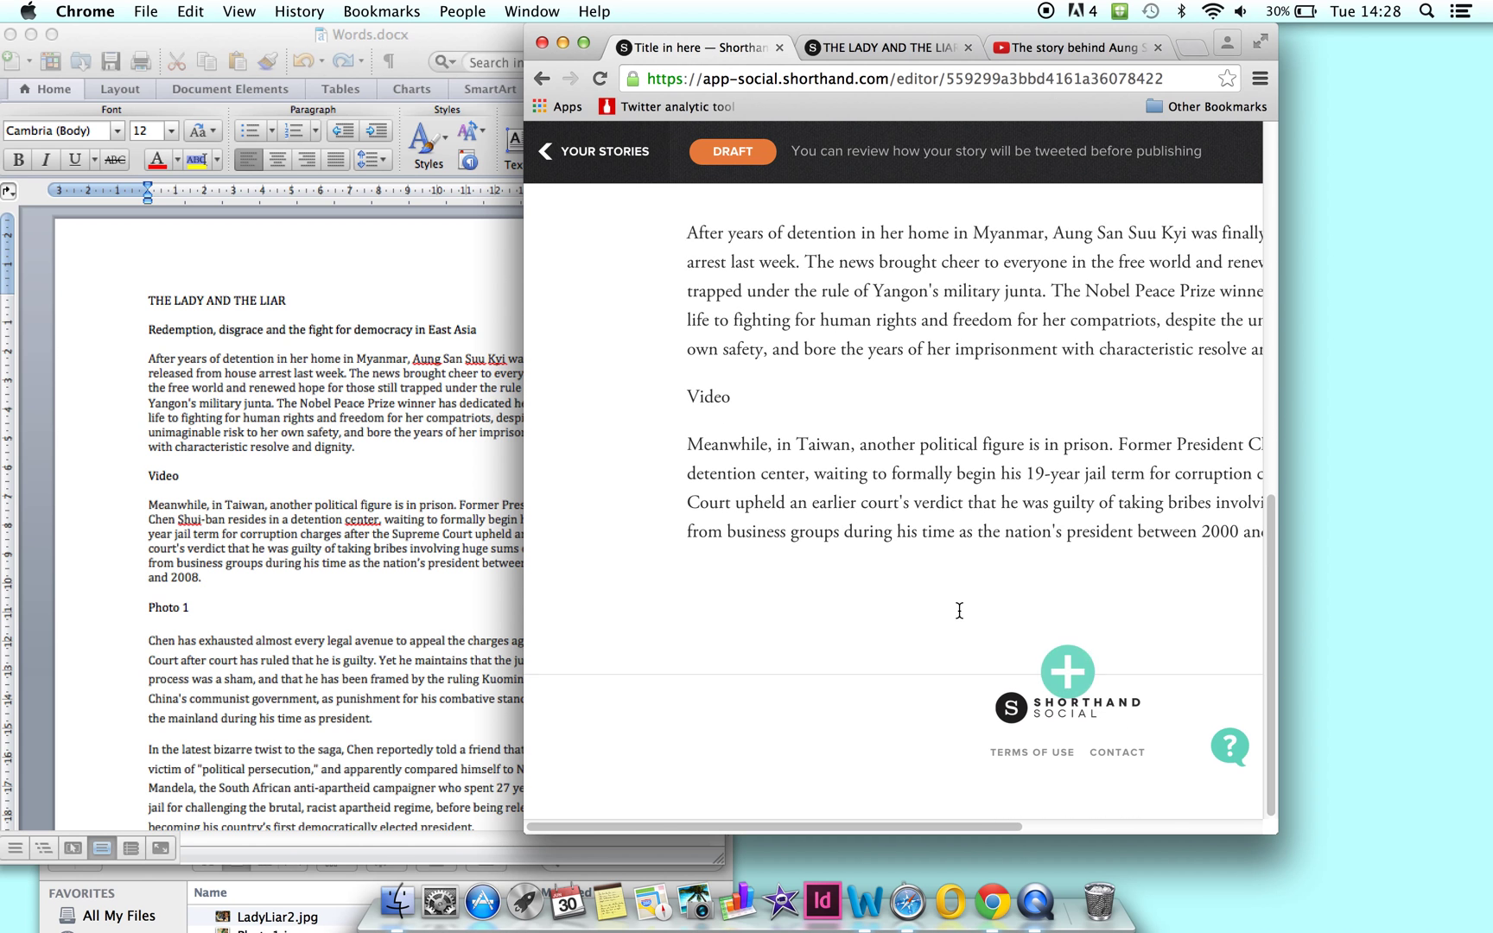
click(1060, 671)
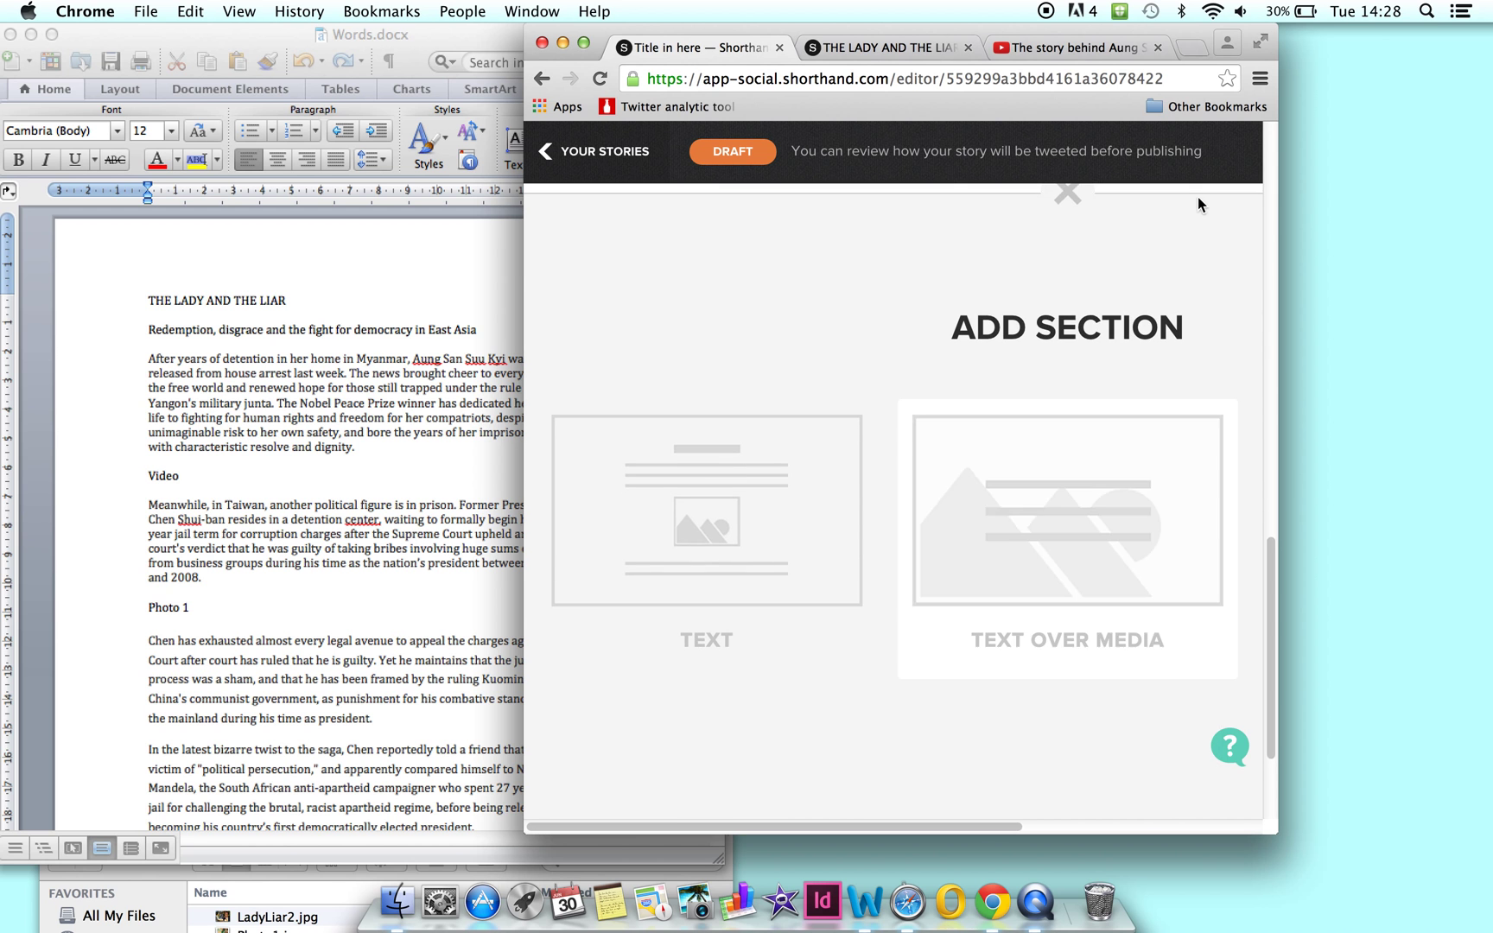
click(1262, 42)
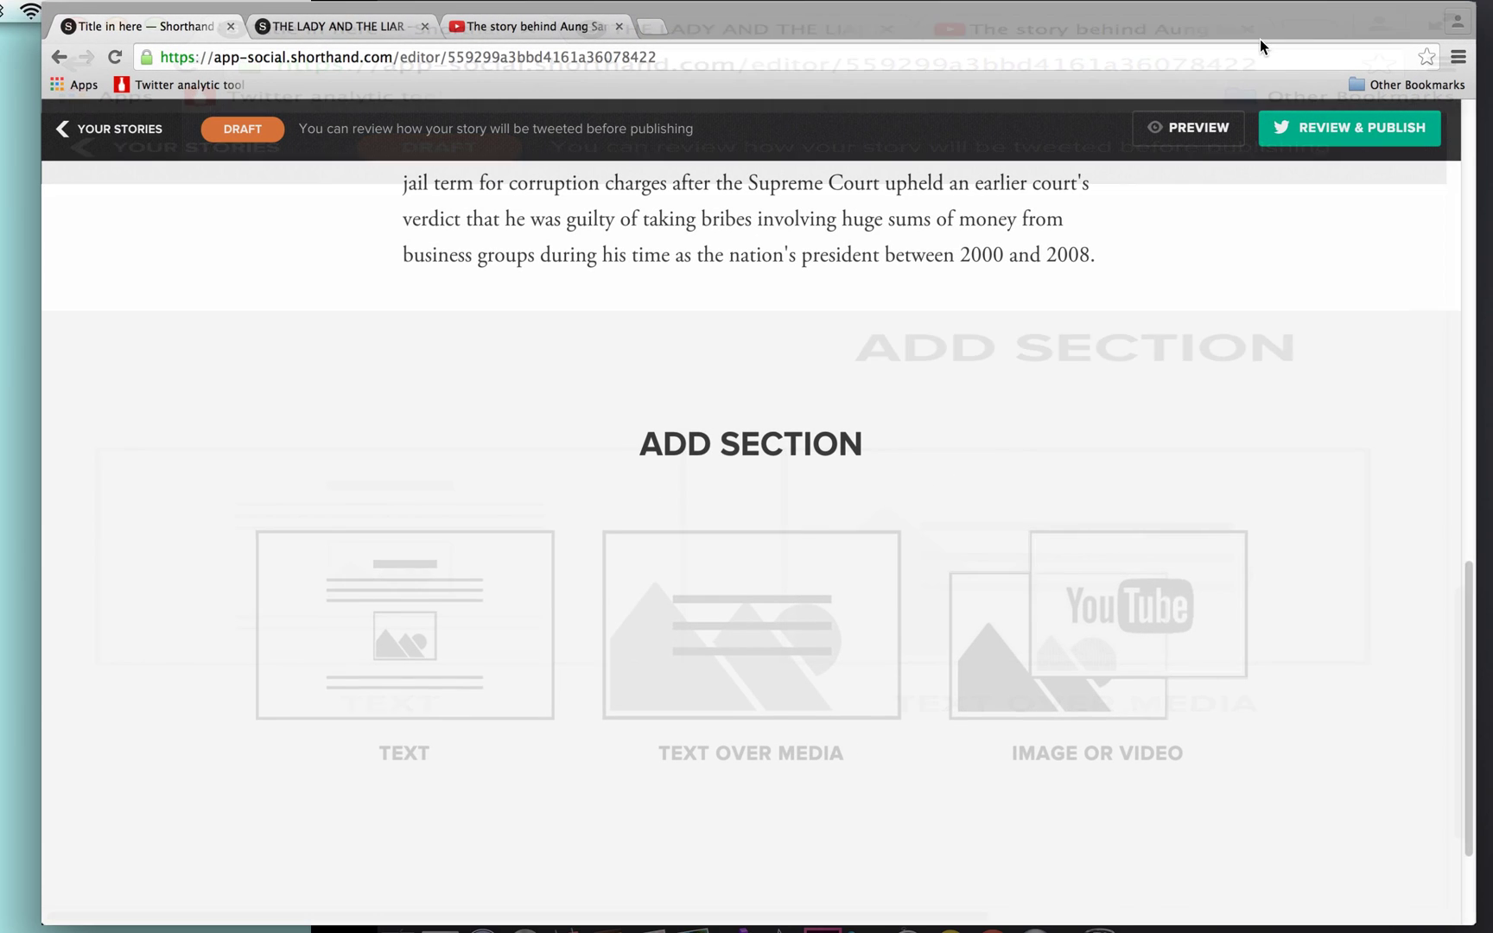
mouse_move(1072, 696)
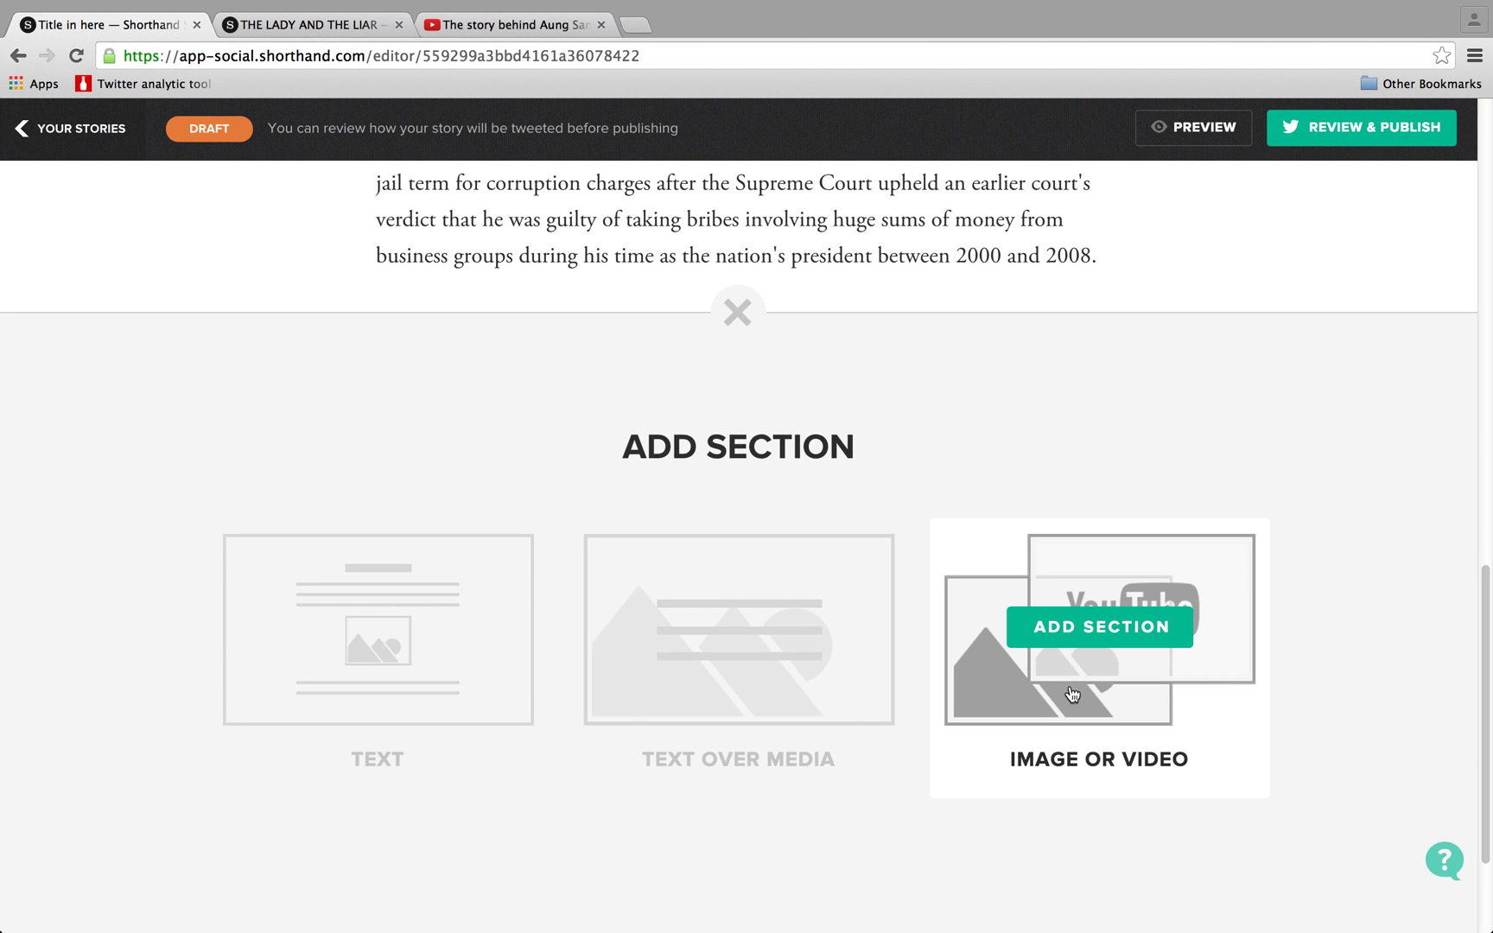
click(1102, 639)
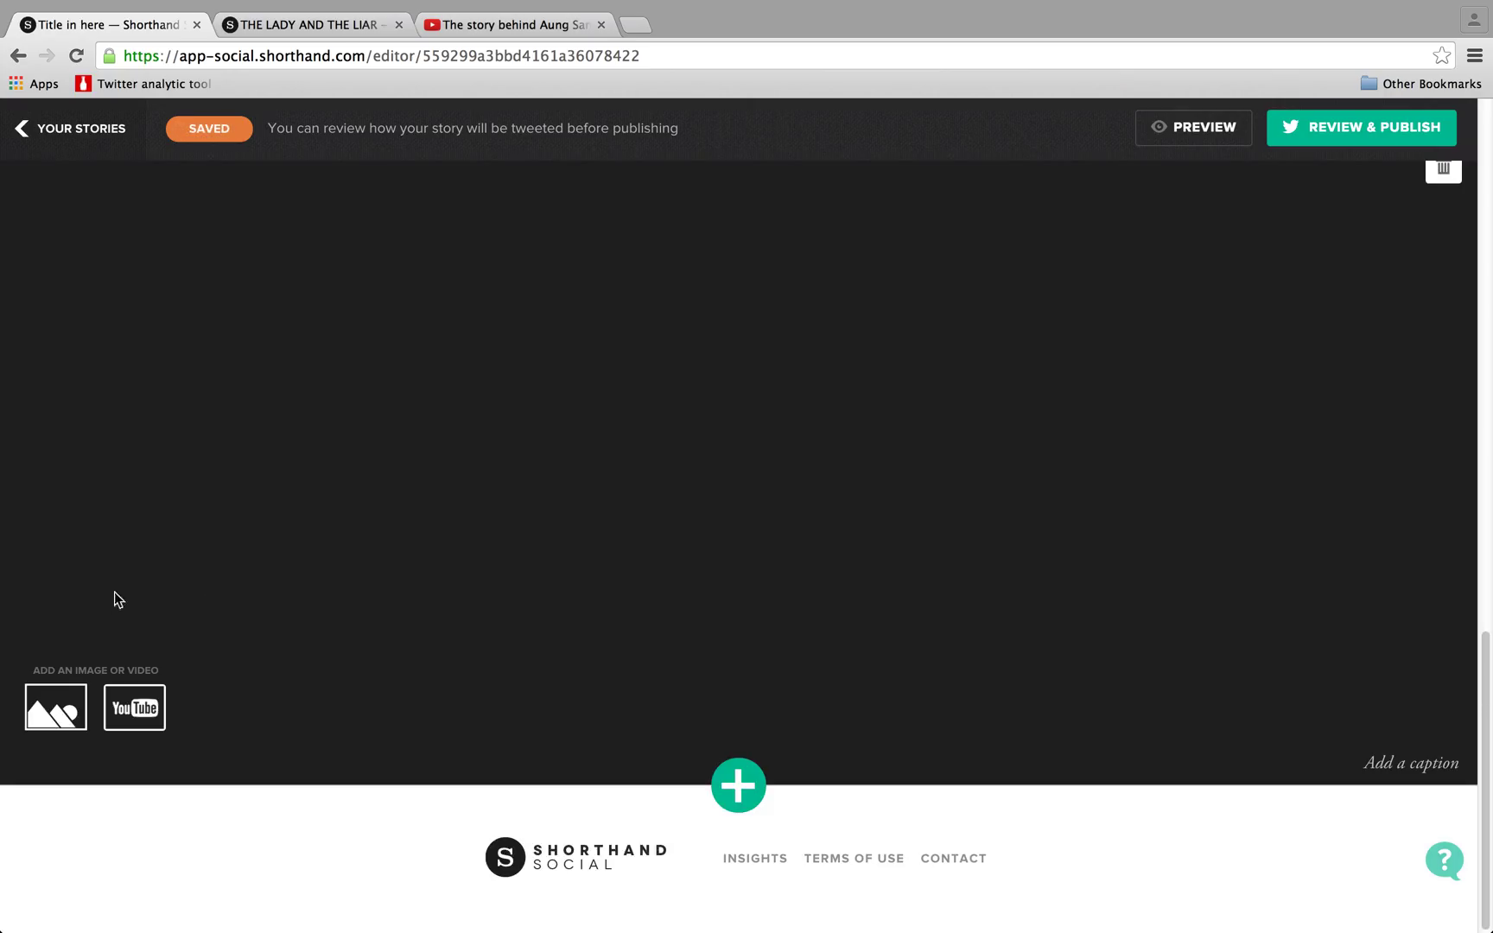
click(136, 713)
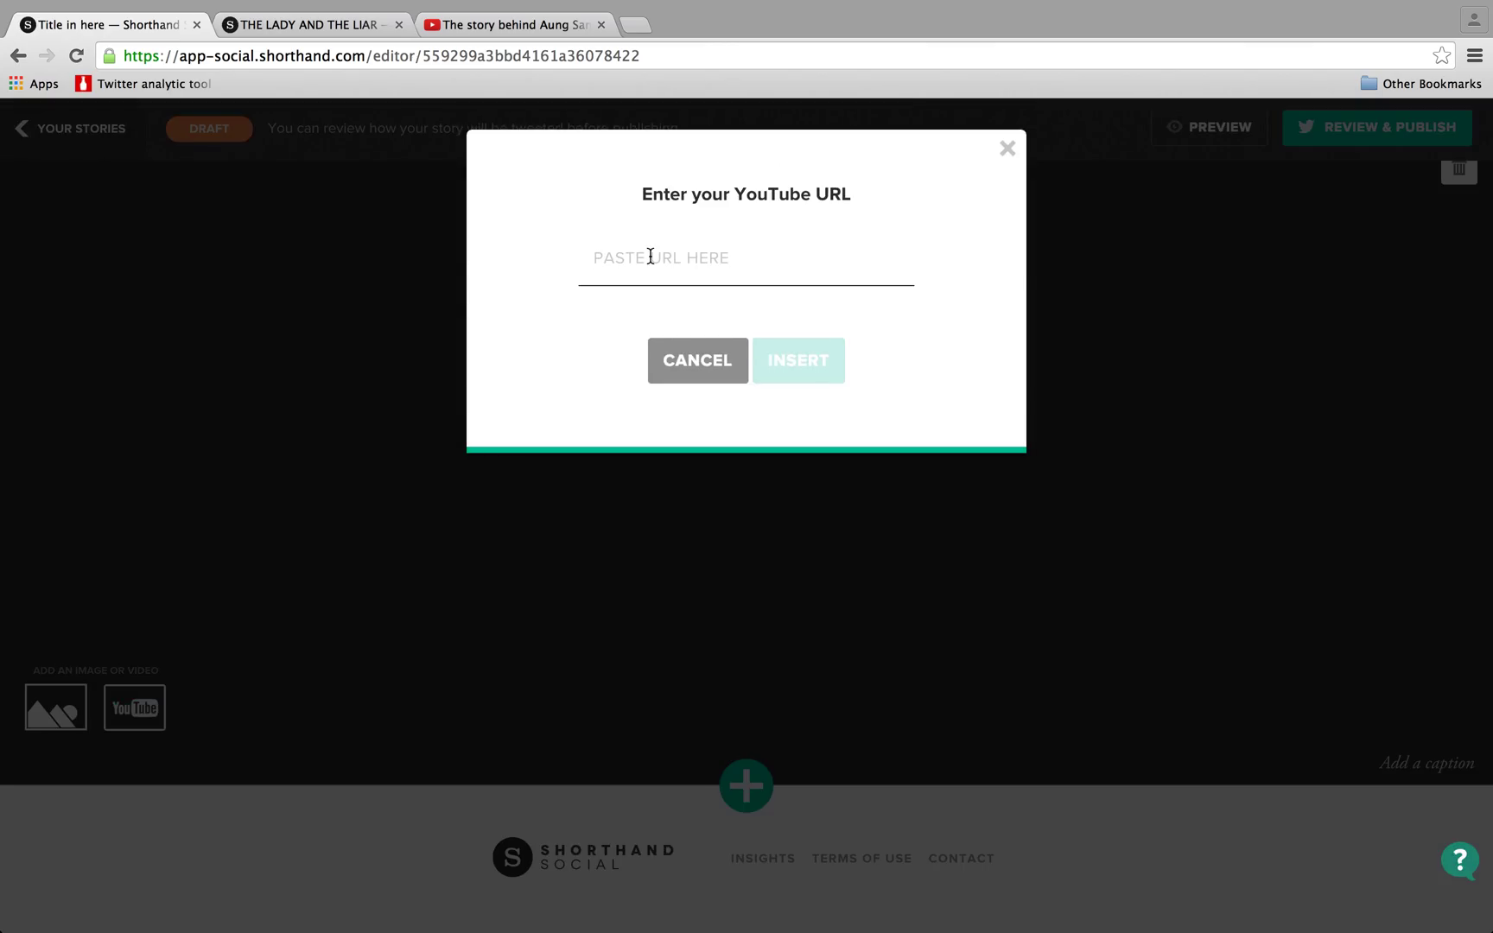
Copy the Al Jazeera video's URL from YouTube and insert it into the section.
click(558, 31)
click(530, 57)
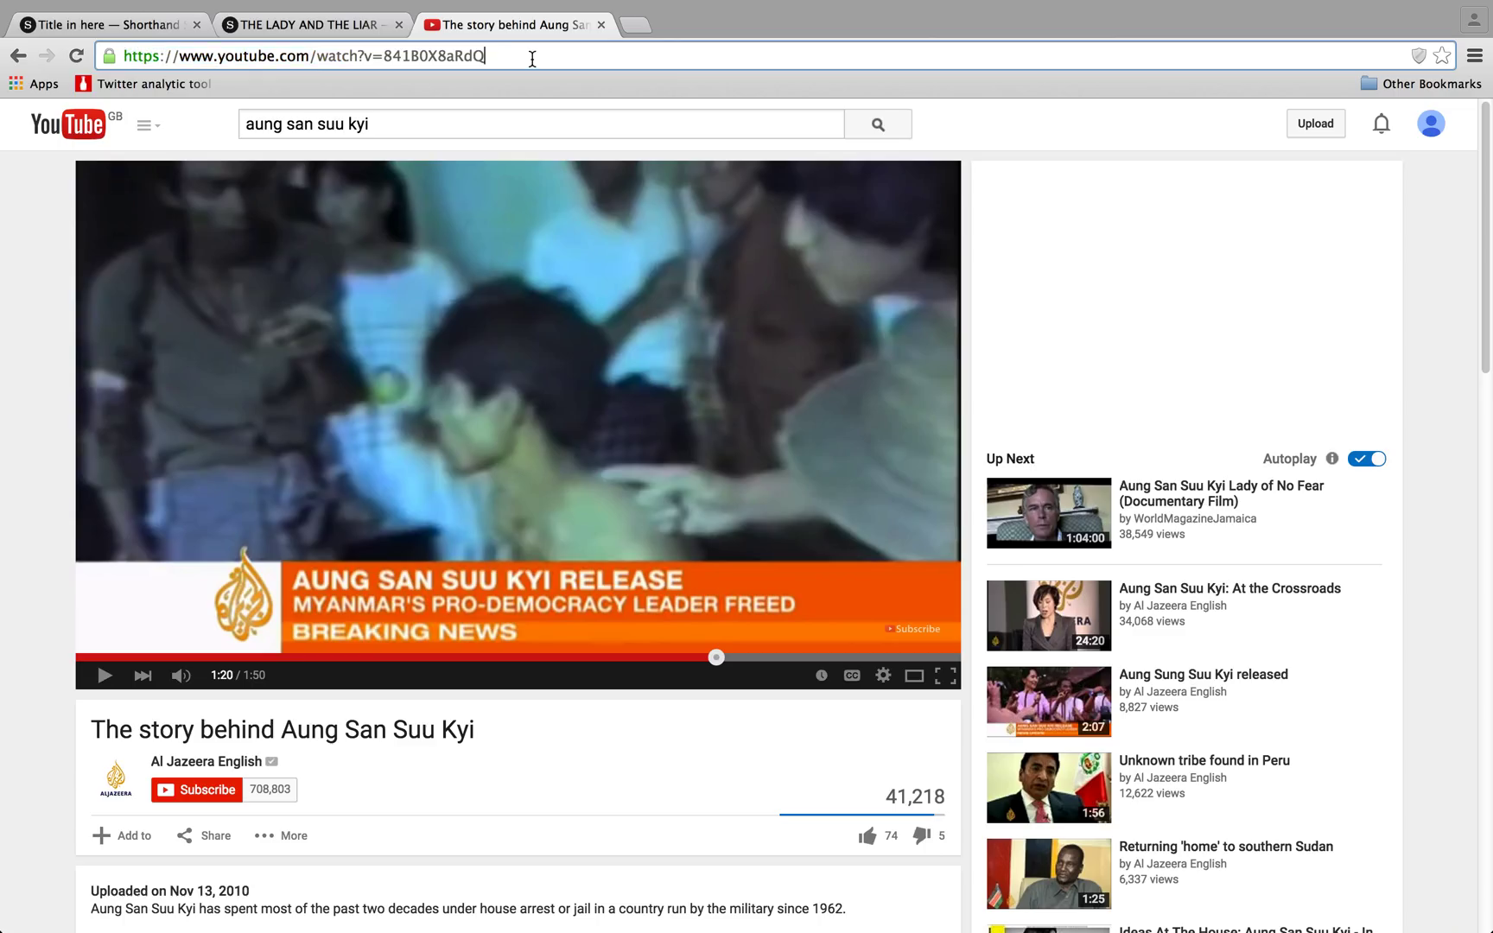
triple_click(521, 57)
key(super+c)
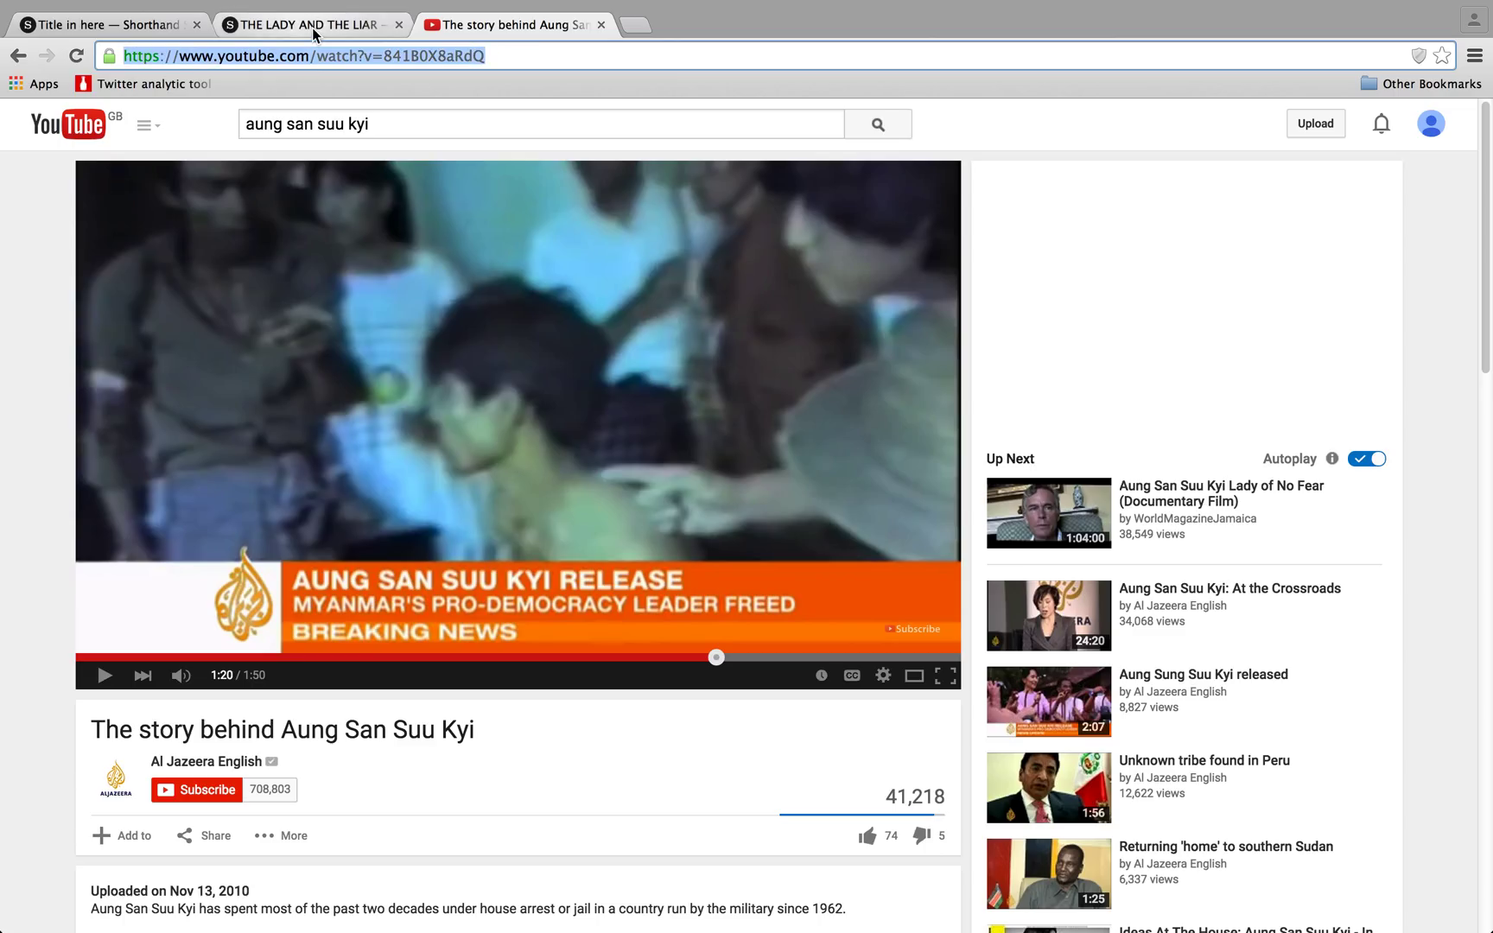
key(BackSpace)
click(314, 35)
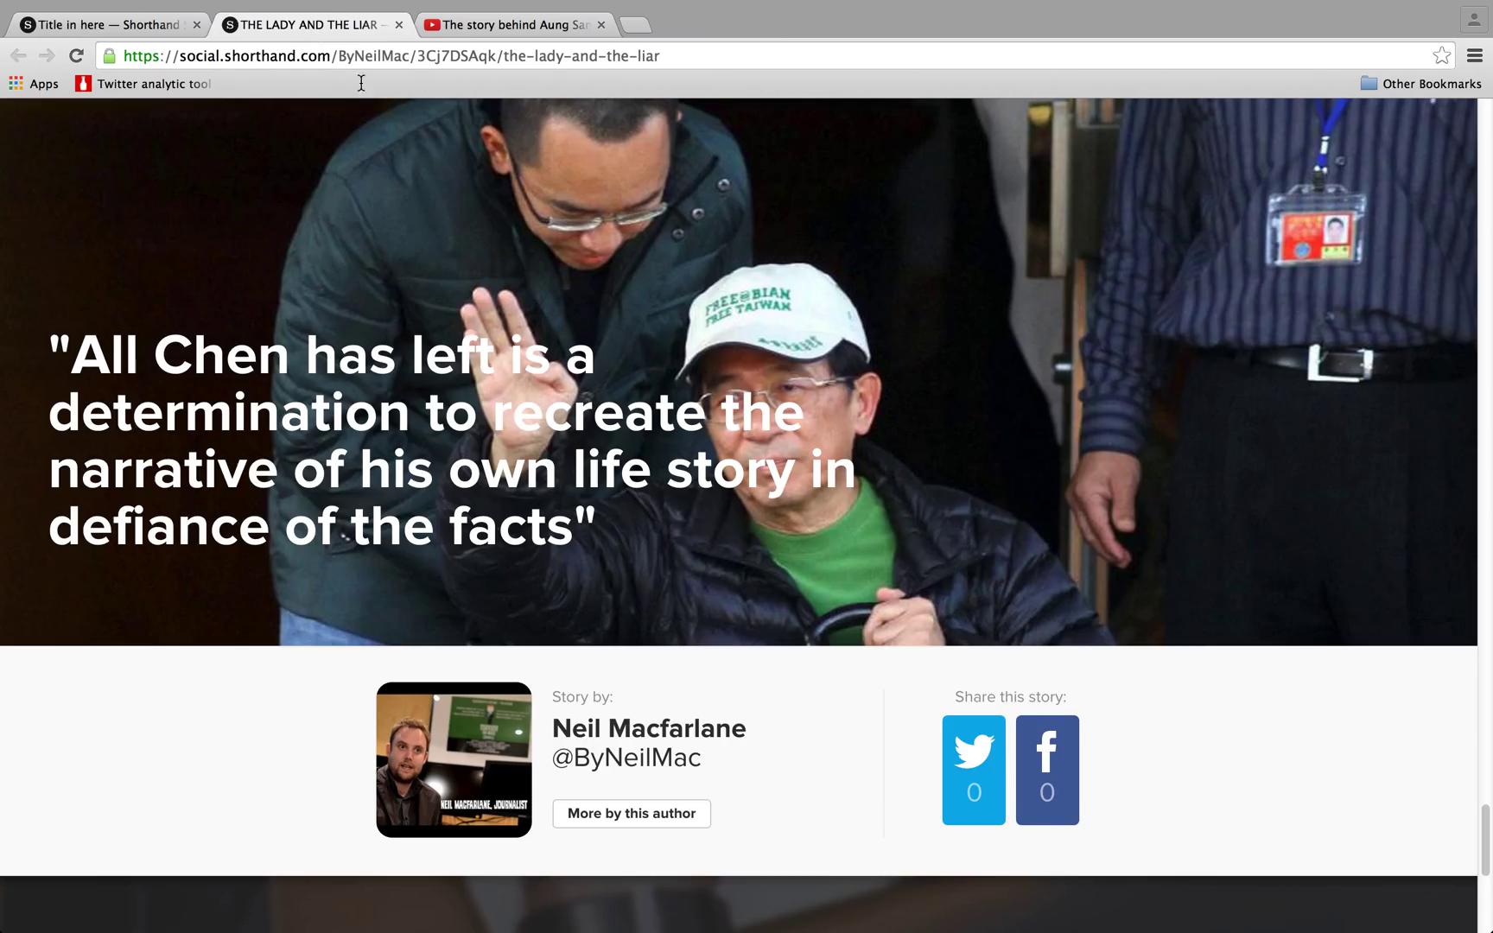
click(128, 27)
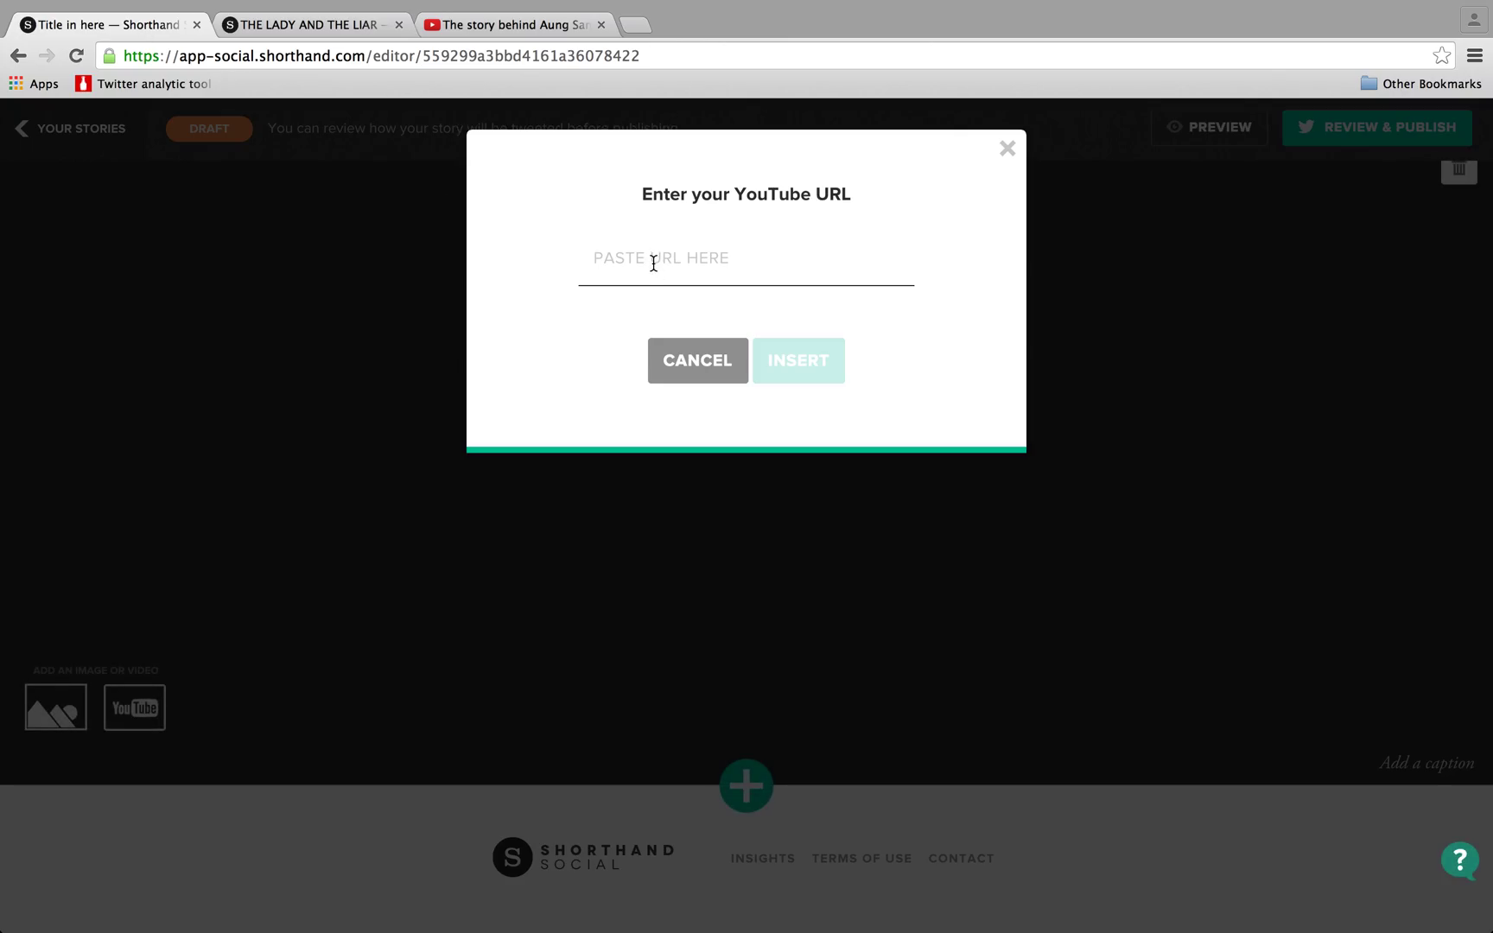
key(super+v)
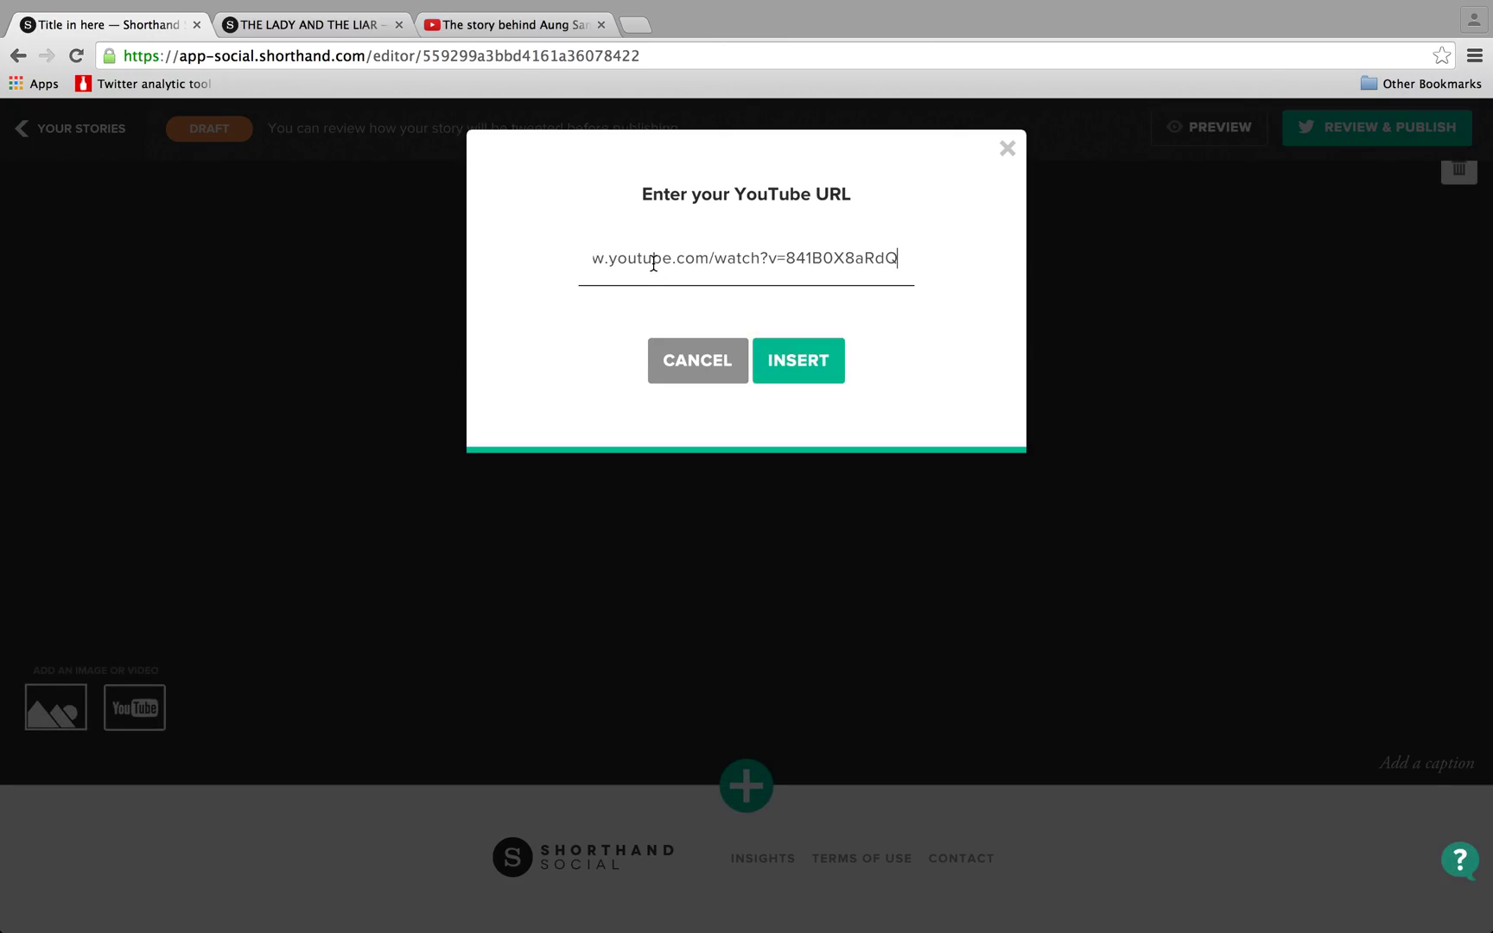
click(827, 363)
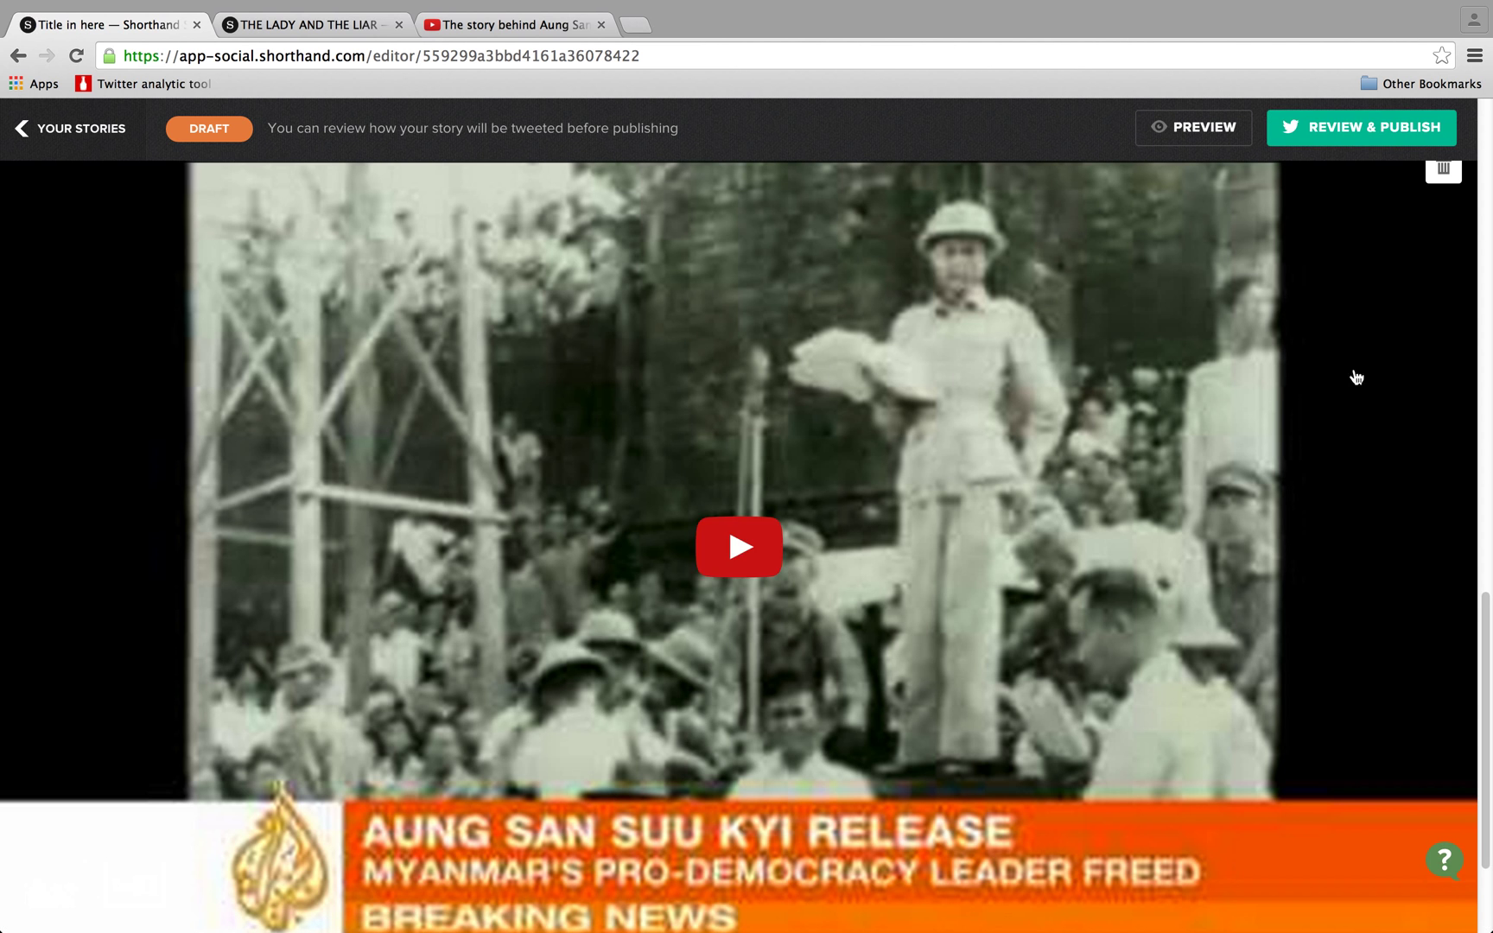
scroll(1485, 696, down, 4)
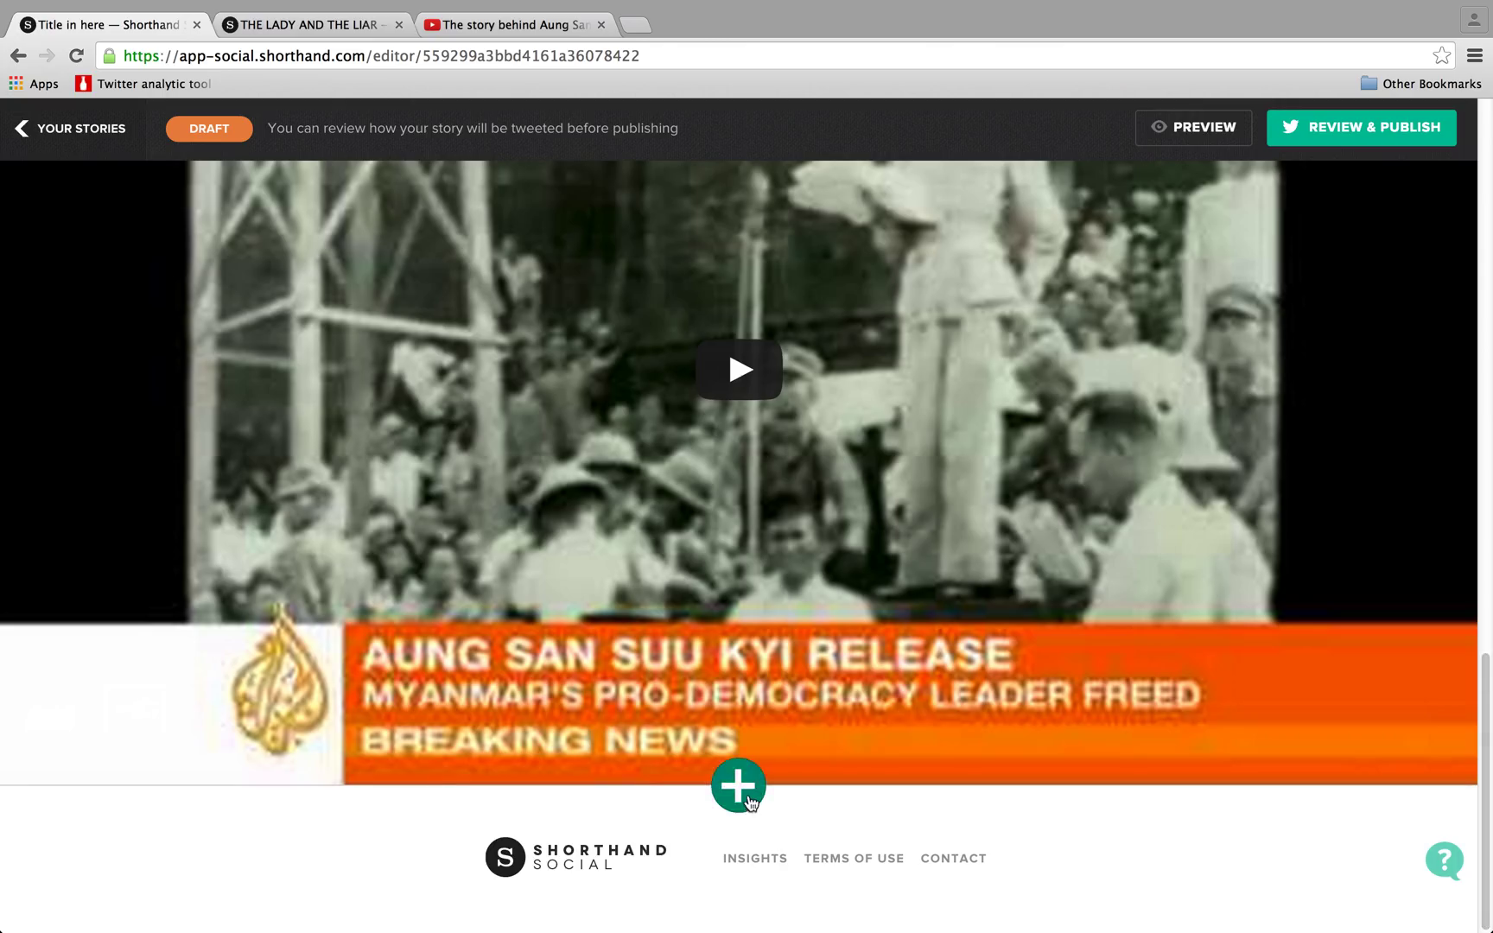
Add a text section below the video, clearing an accidentally pasted web address.
click(740, 788)
mouse_move(343, 549)
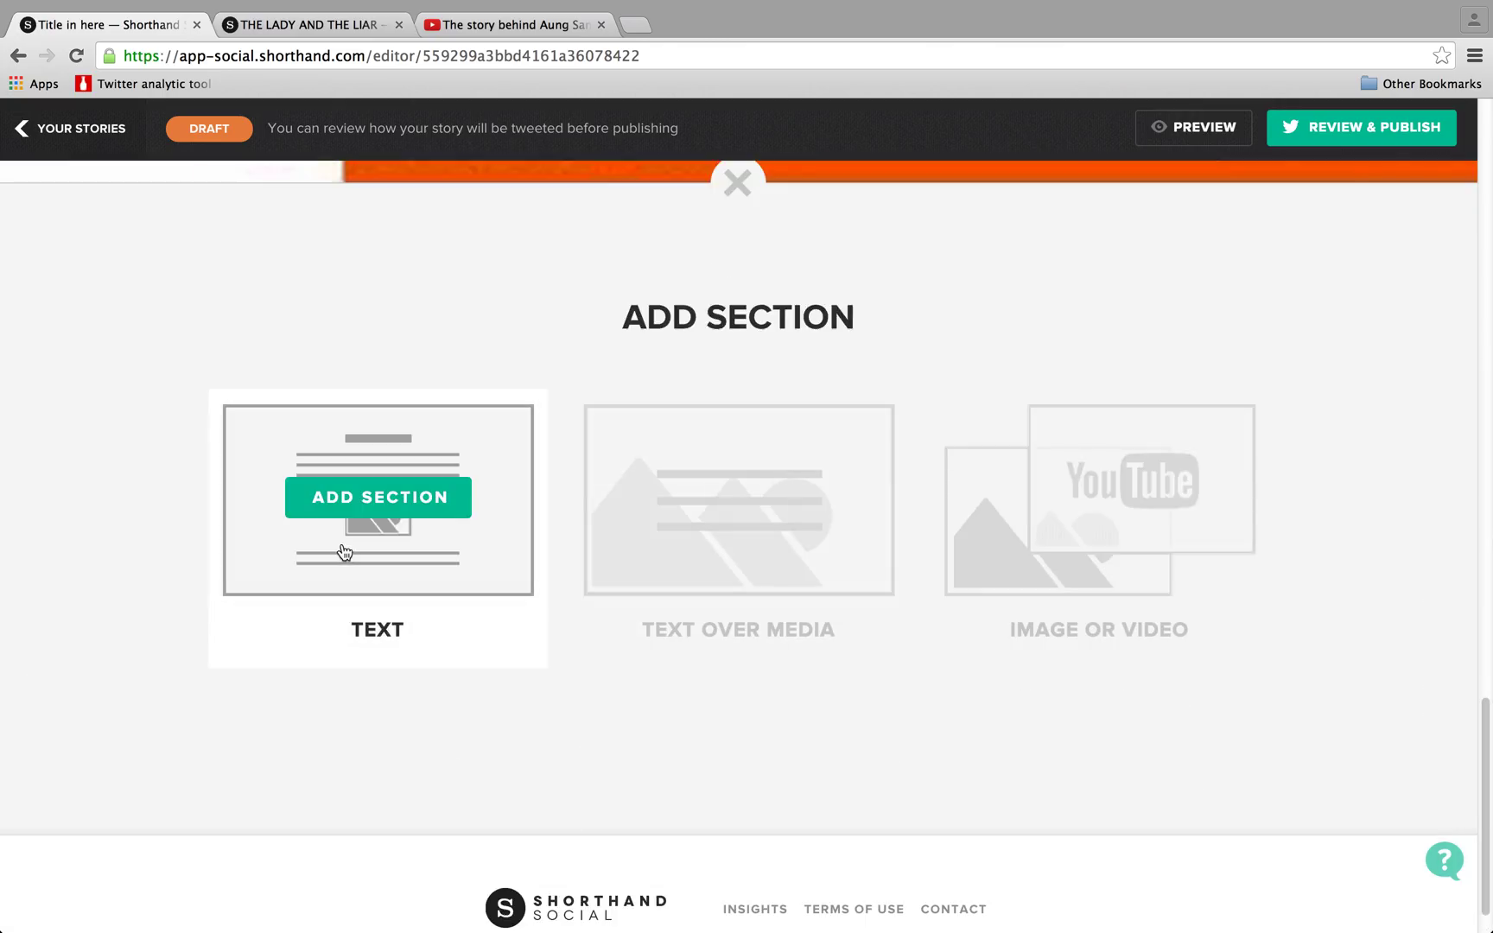
click(396, 517)
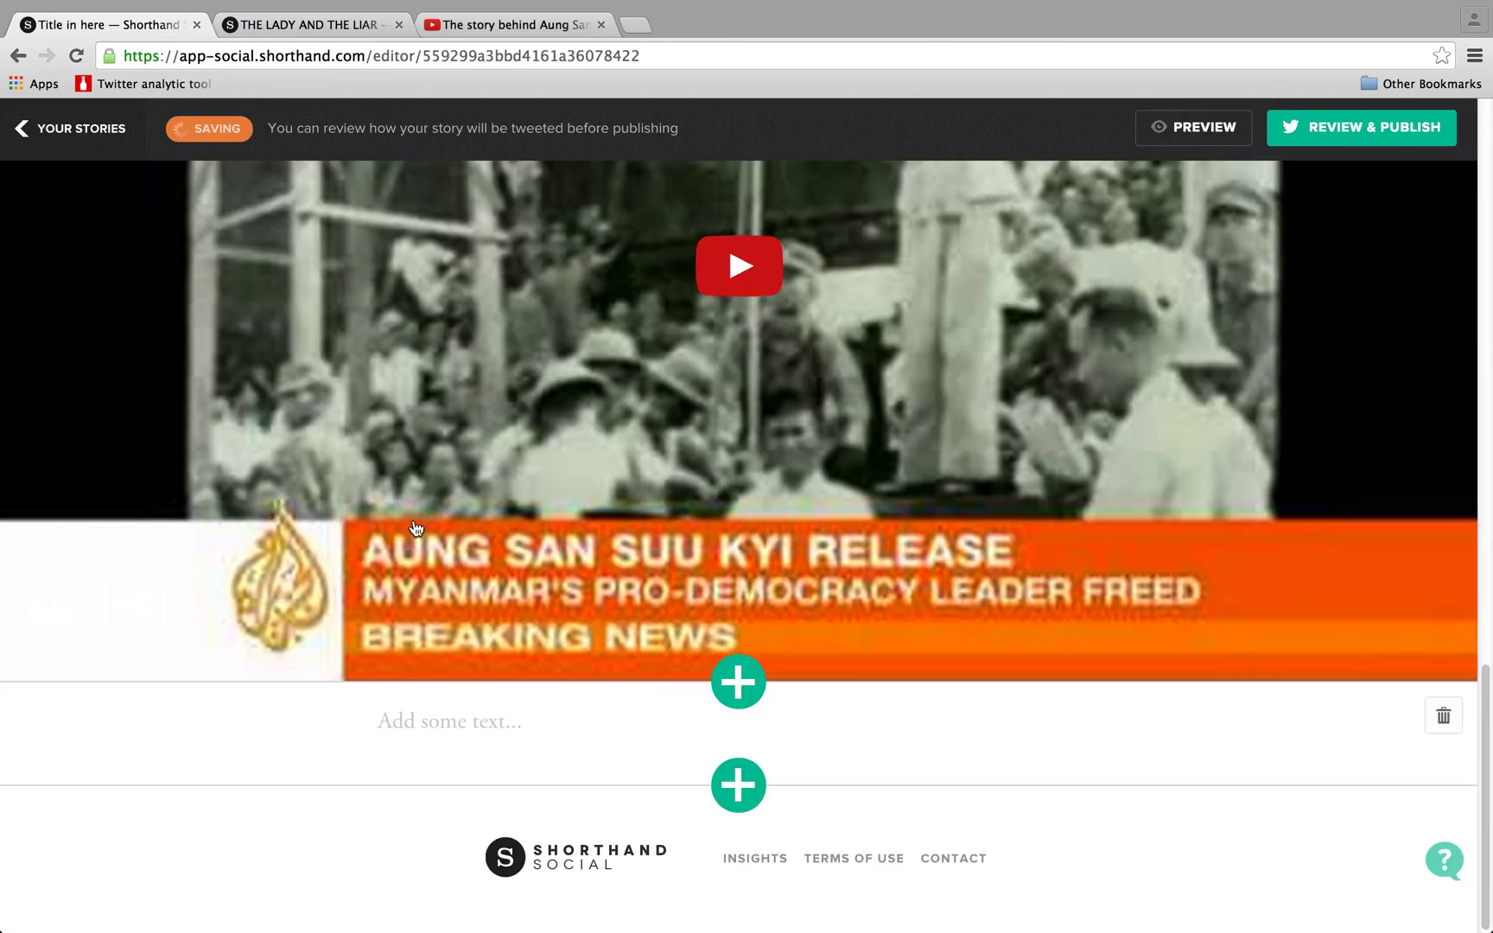
click(476, 718)
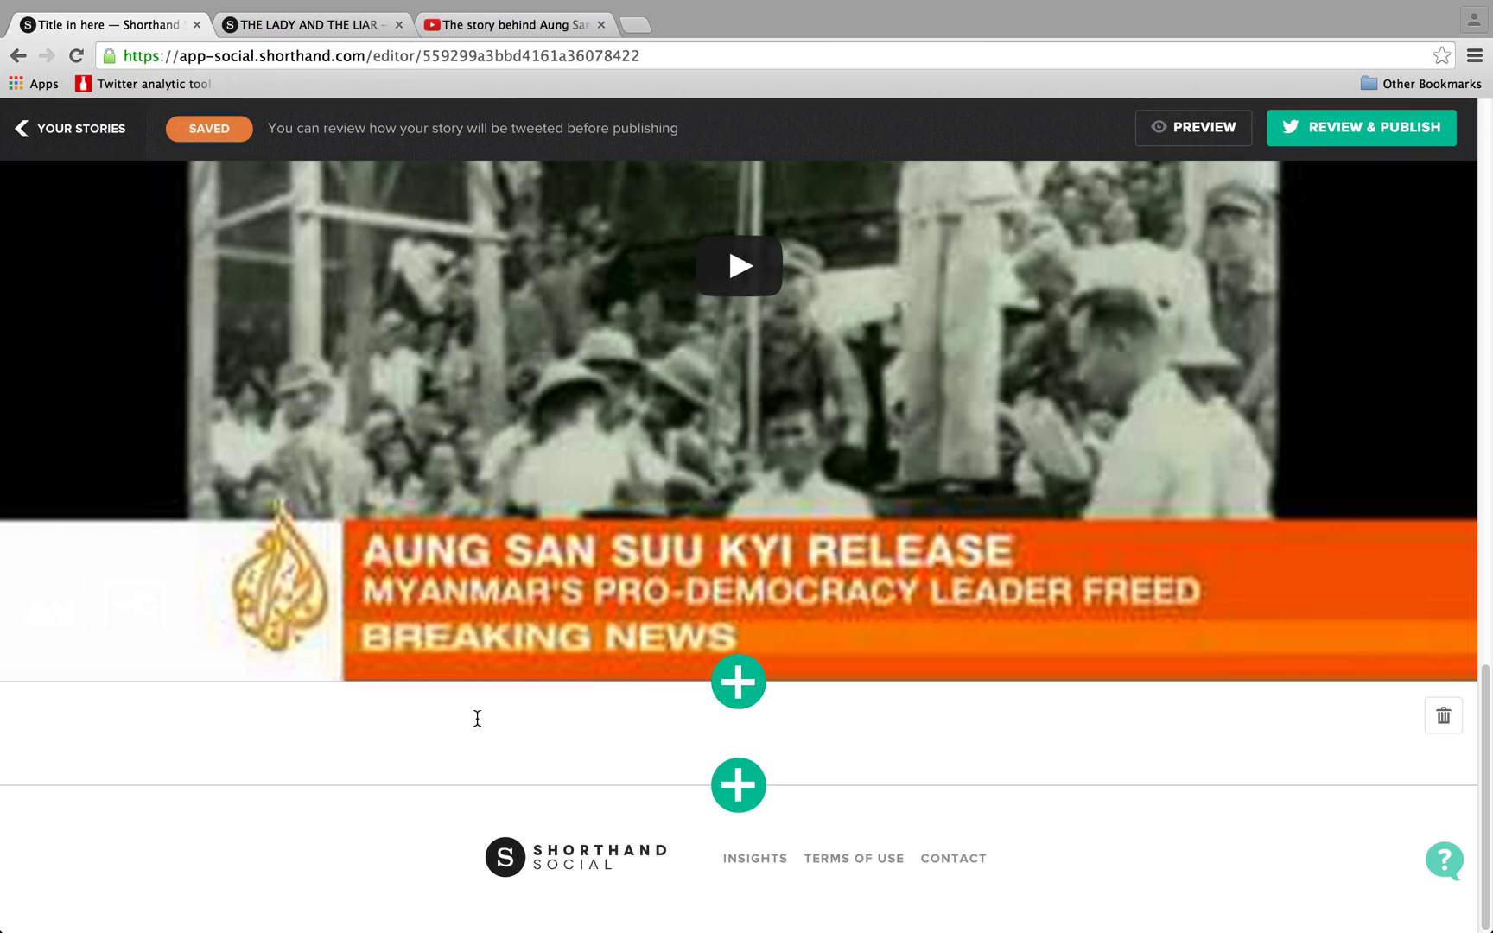
text(https://www.youtube.com/watch?v=841B0X8aRdQ)
key(BackSpace)
key(BackSpace)
key(BackSpace)
key(BackSpace)
key(BackSpace)
key(BackSpace)
key(BackSpace)
key(BackSpace)
key(BackSpace)
key(BackSpace)
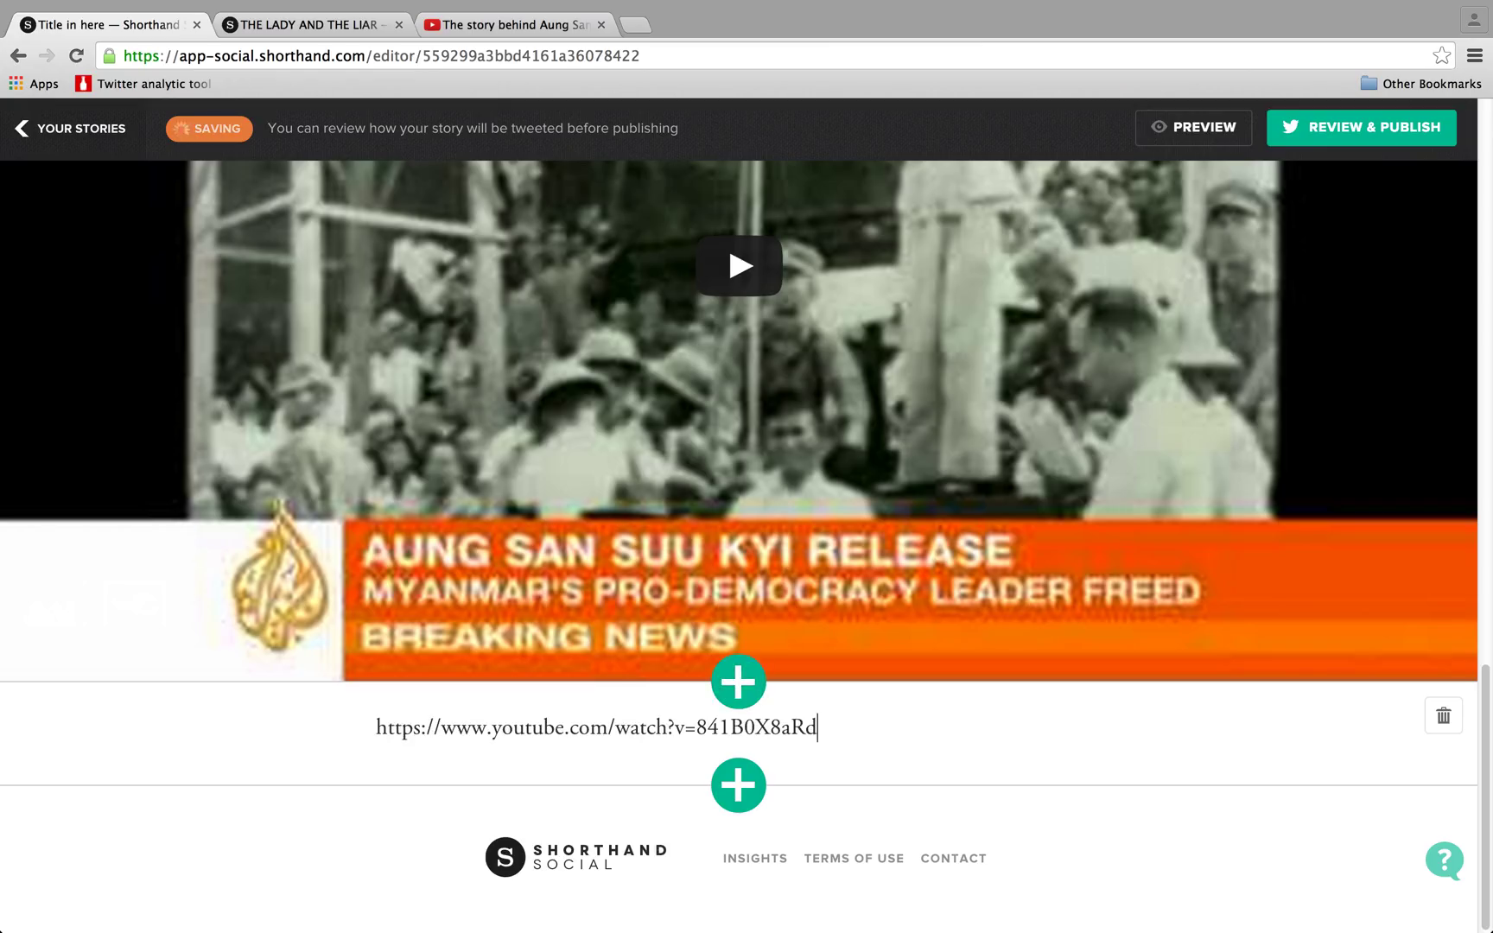
key(BackSpace)
key(BackSpace)
key(BackSpace)
key(BackSpace)
key(BackSpace)
key(BackSpace)
key(BackSpace)
key(BackSpace)
key(BackSpace)
key(BackSpace)
key(BackSpace)
key(BackSpace)
key(BackSpace)
key(BackSpace)
key(BackSpace)
key(BackSpace)
key(BackSpace)
key(BackSpace)
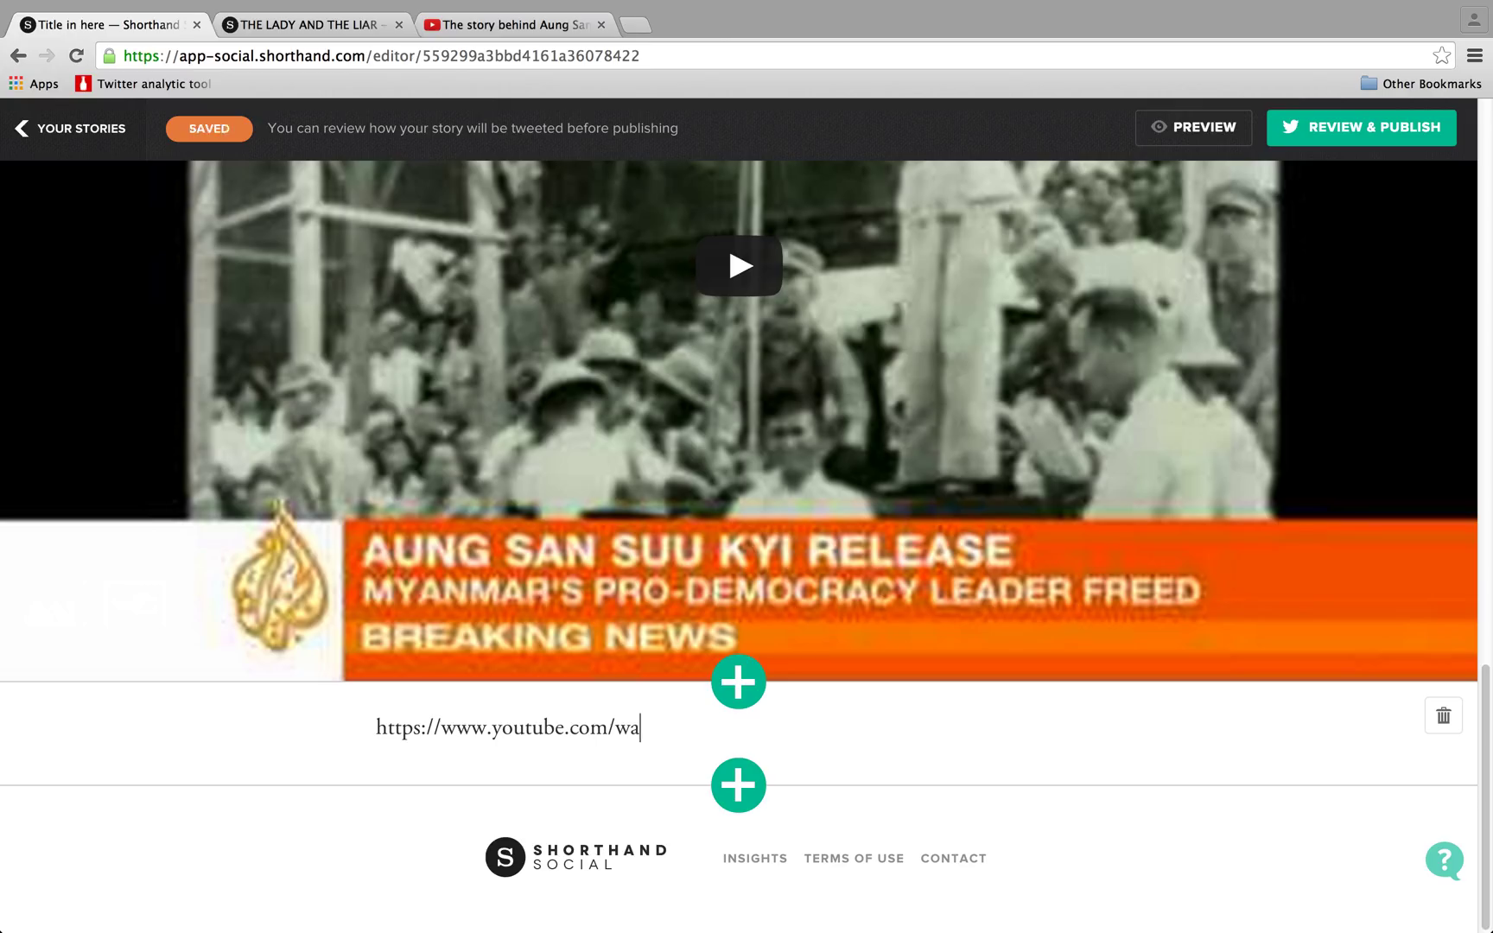
key(BackSpace)
key(BackSpace)
key(BackSpace)
key(BackSpace)
key(BackSpace)
key(BackSpace)
key(BackSpace)
key(BackSpace)
key(BackSpace)
key(BackSpace)
key(BackSpace)
key(BackSpace)
key(BackSpace)
key(BackSpace)
key(BackSpace)
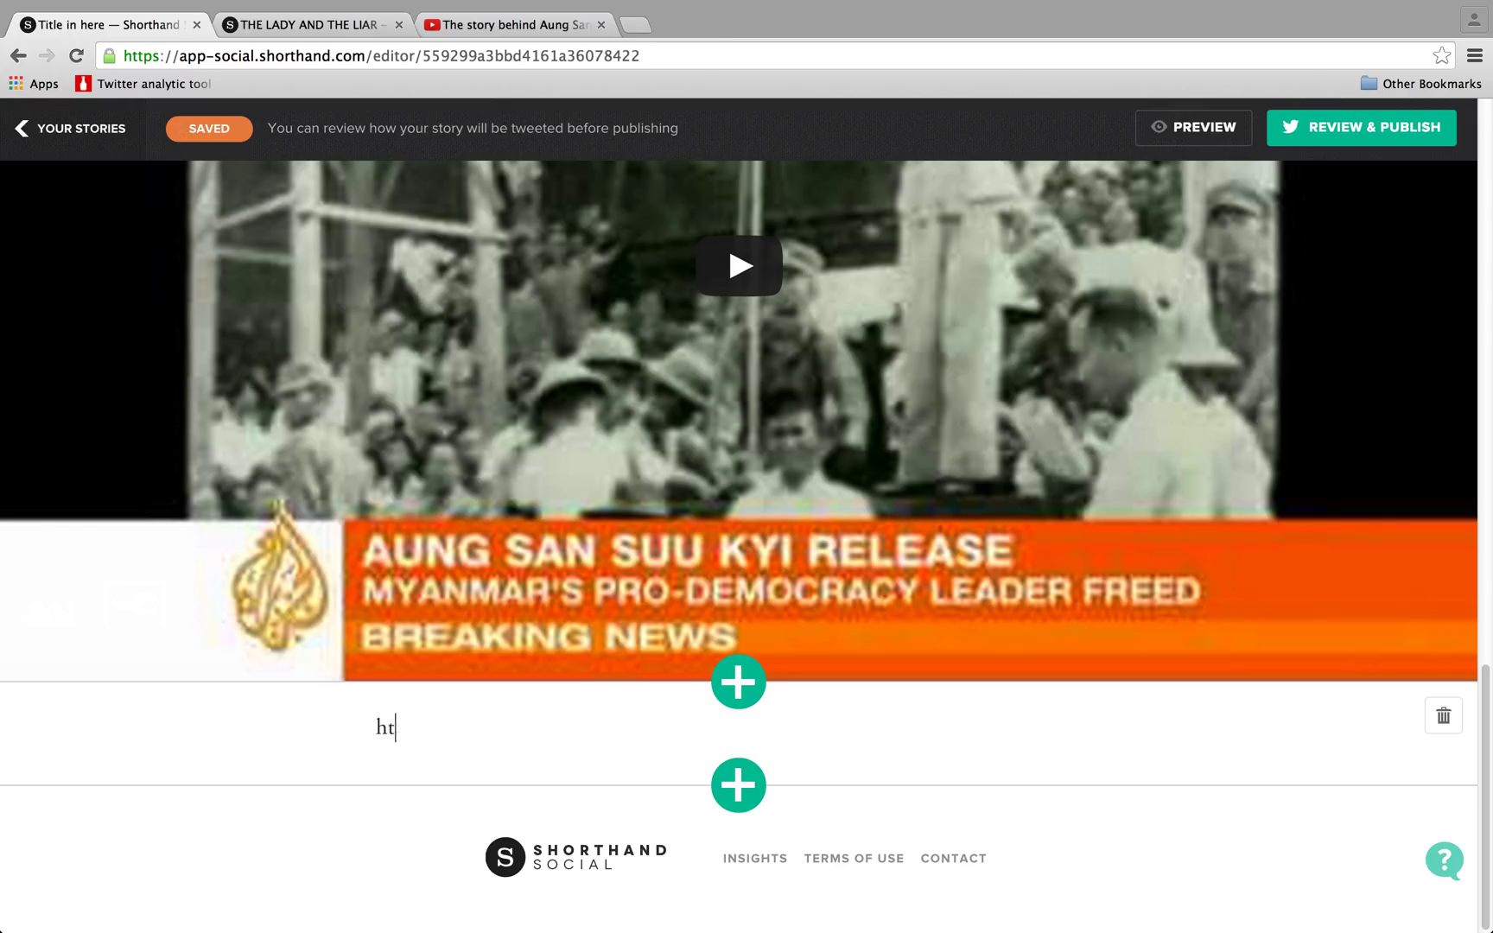
Type three lines of placeholder filler text in the new section.
text(dkjncalwkdnvlksndvklaslvkmasdkvmalskdmvlaksmdv;lasdv)
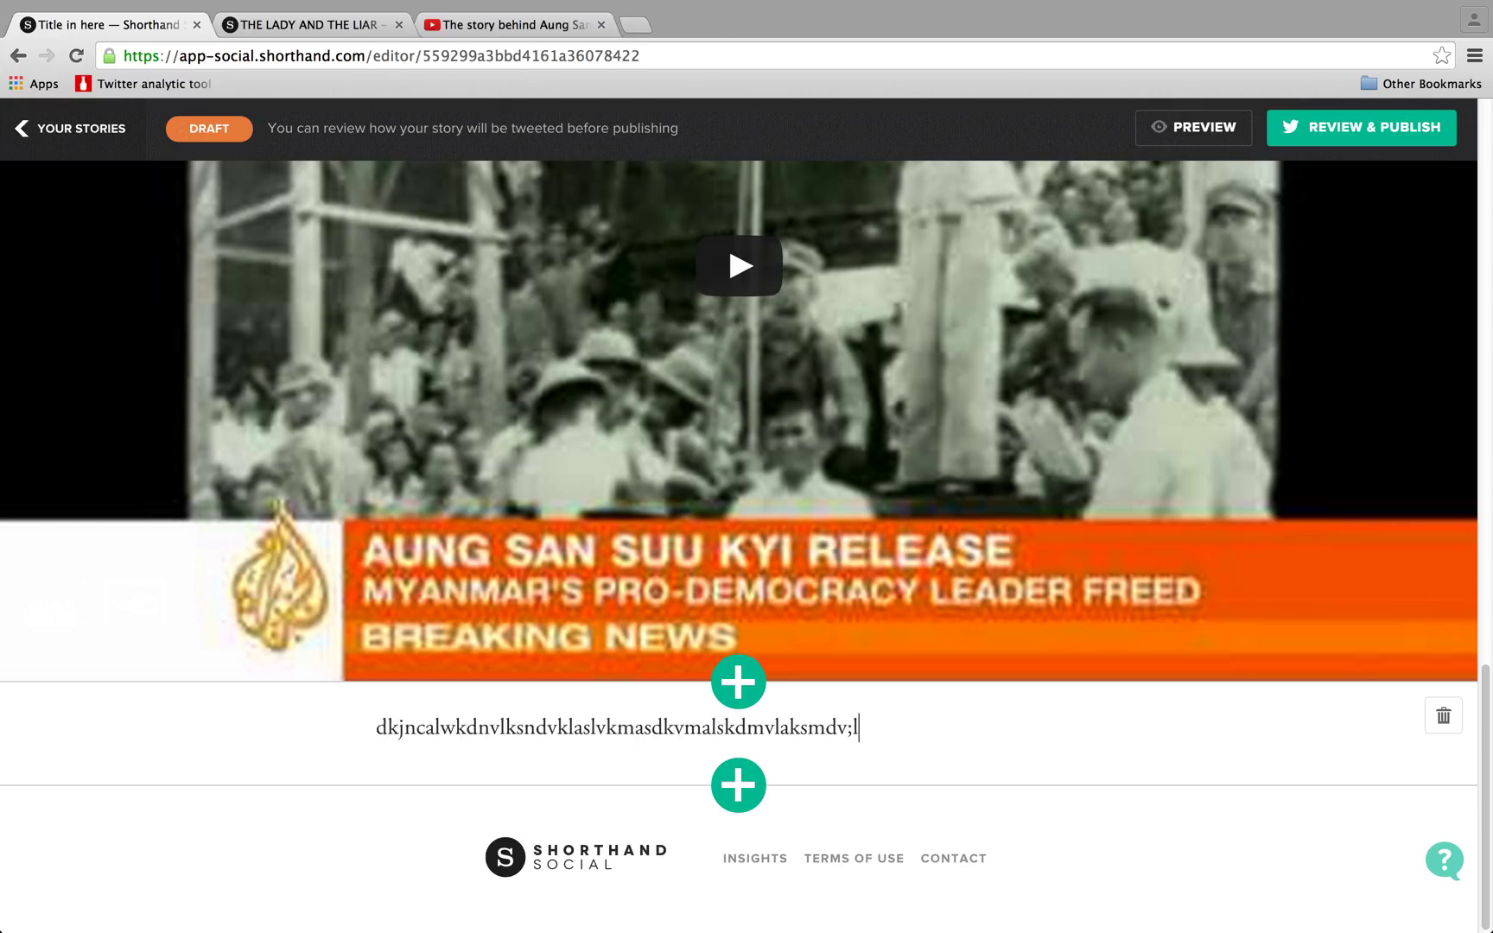
key(Return)
text(sdbawdkjfbaskjdvnajksdnvljkansfklvasd)
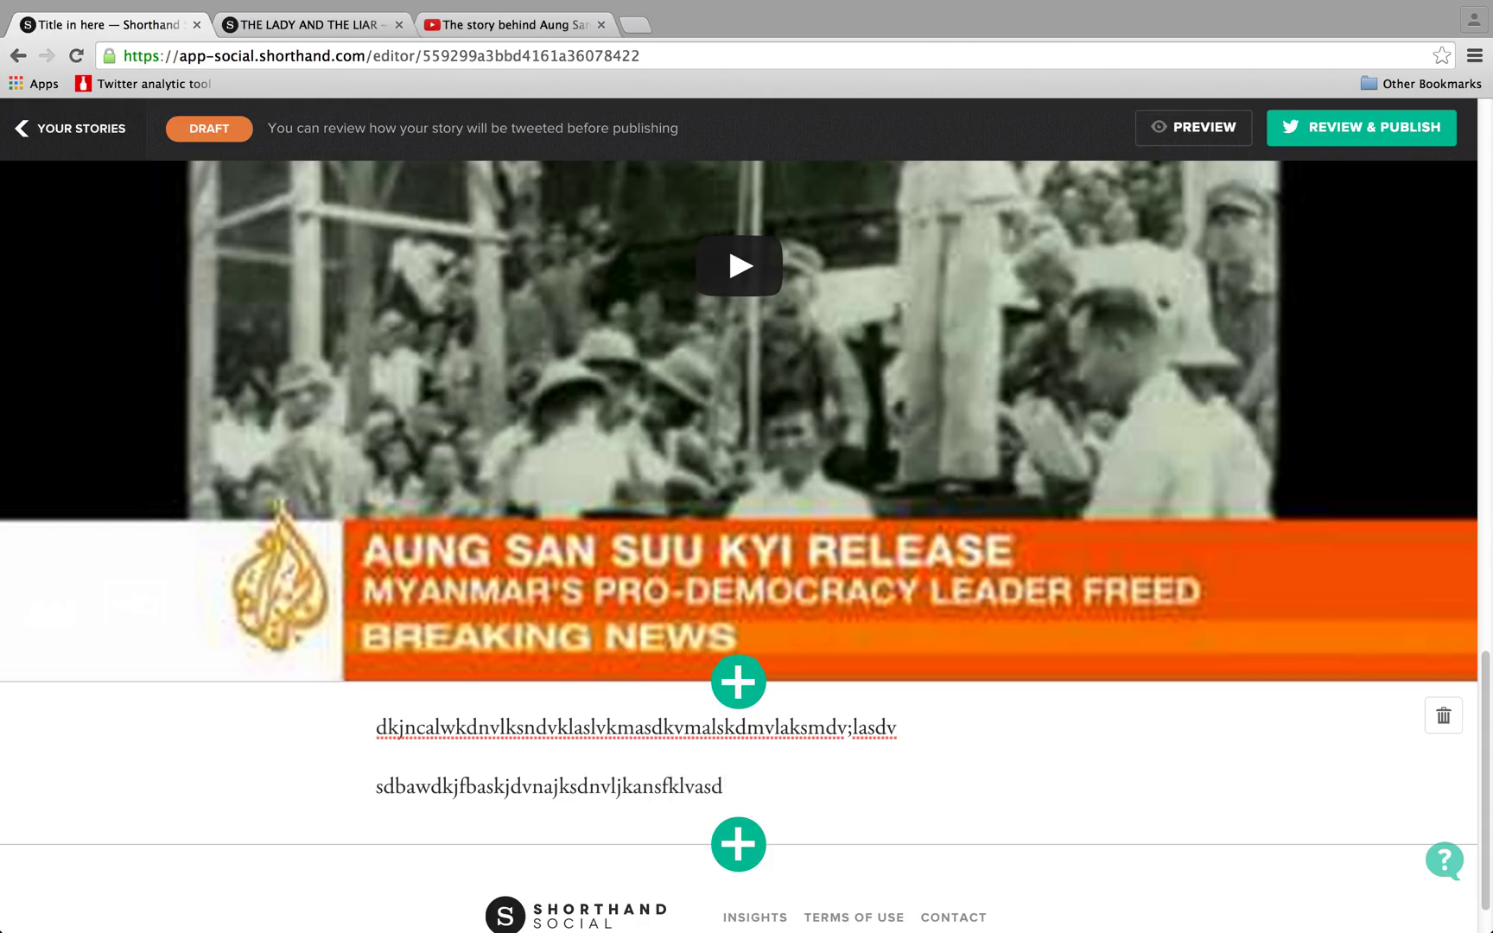
key(Return)
text(kbvkjasbdkjvbasjvbasrv)
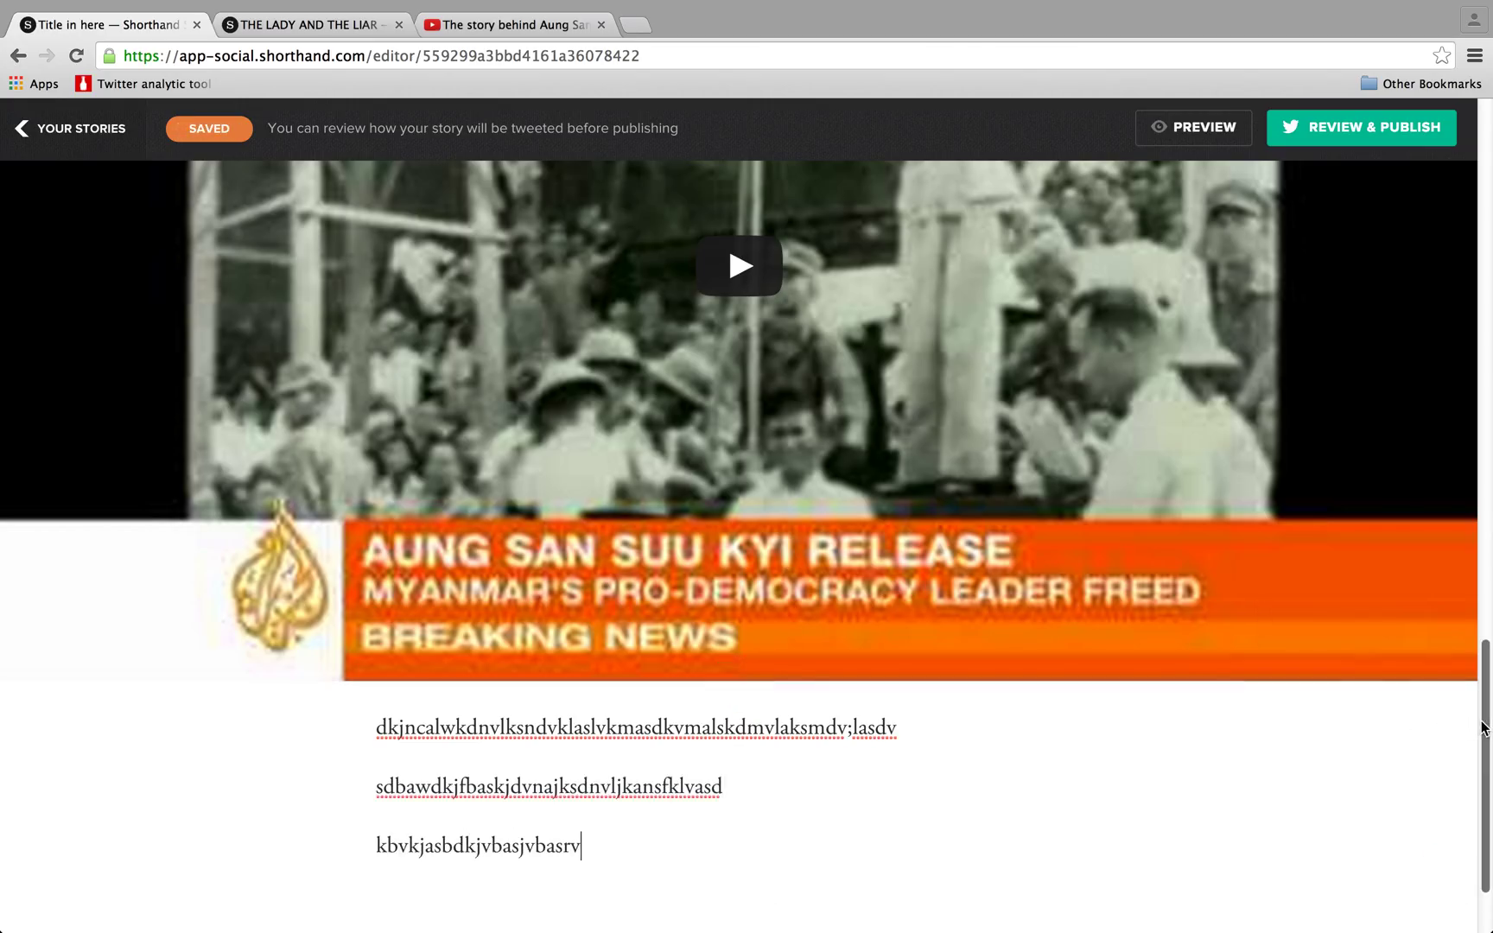
scroll(1483, 761, down, 3)
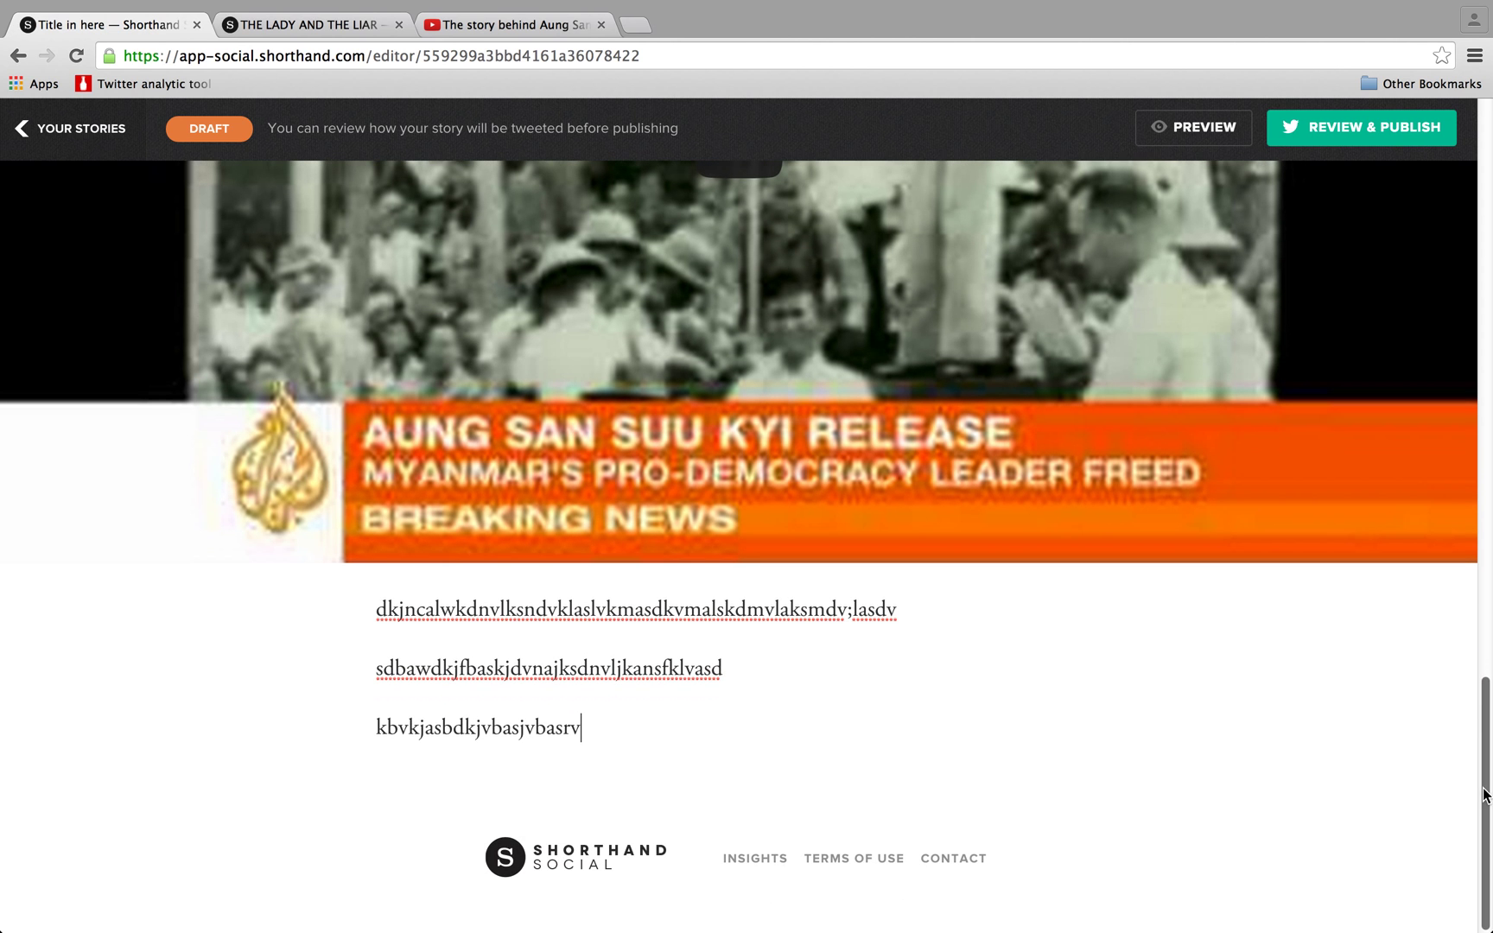
Add a Text Over Media section with a politician's name as its H1 heading.
mouse_move(739, 793)
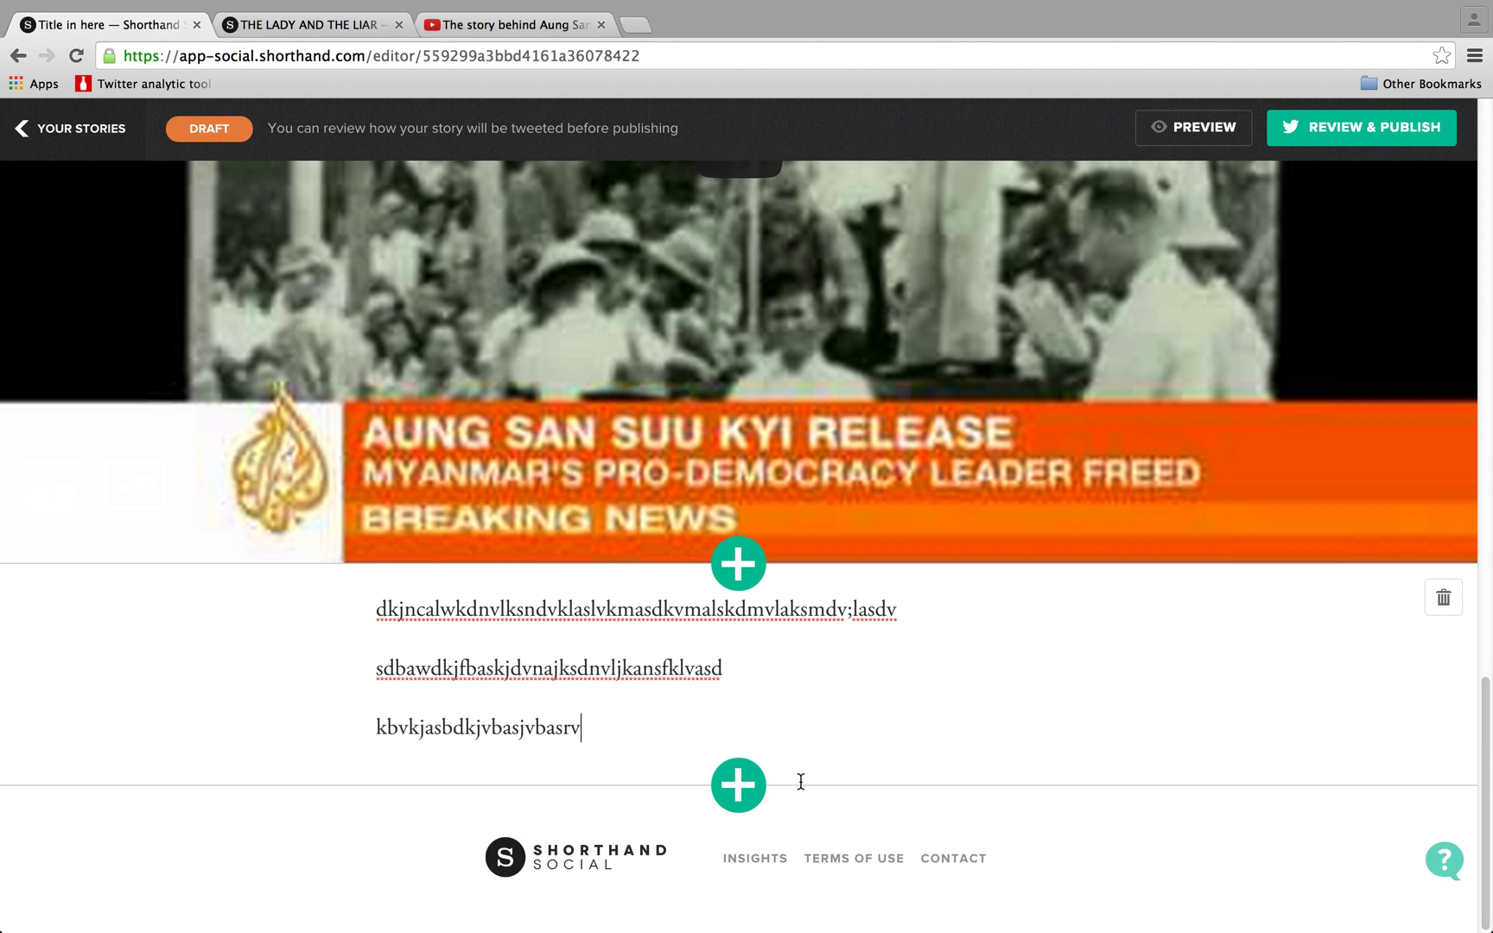
click(738, 791)
mouse_move(642, 557)
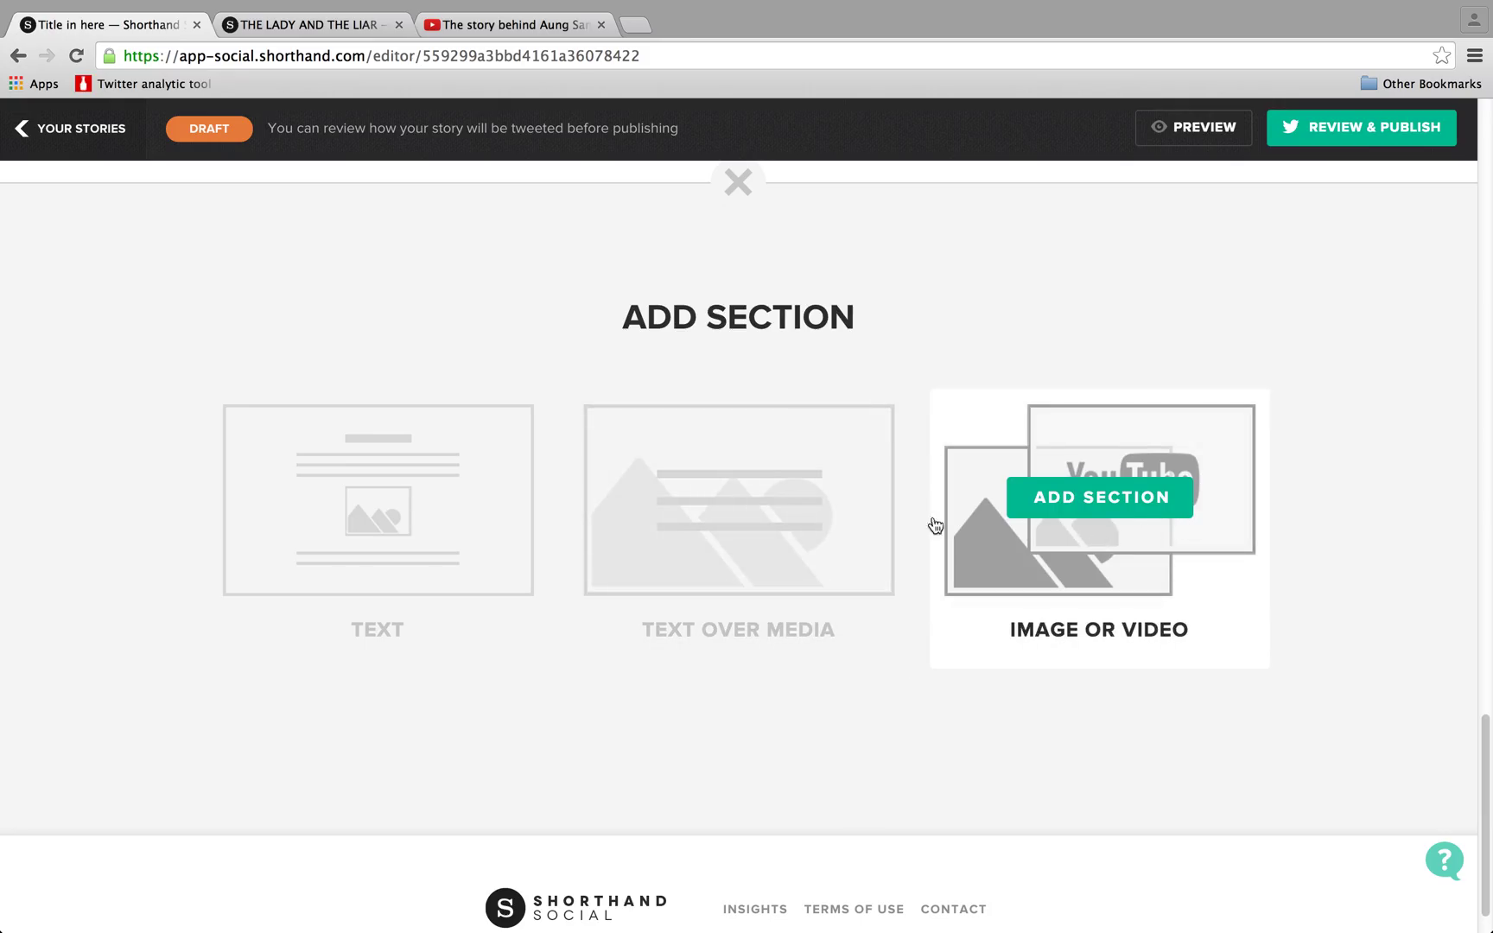
click(819, 515)
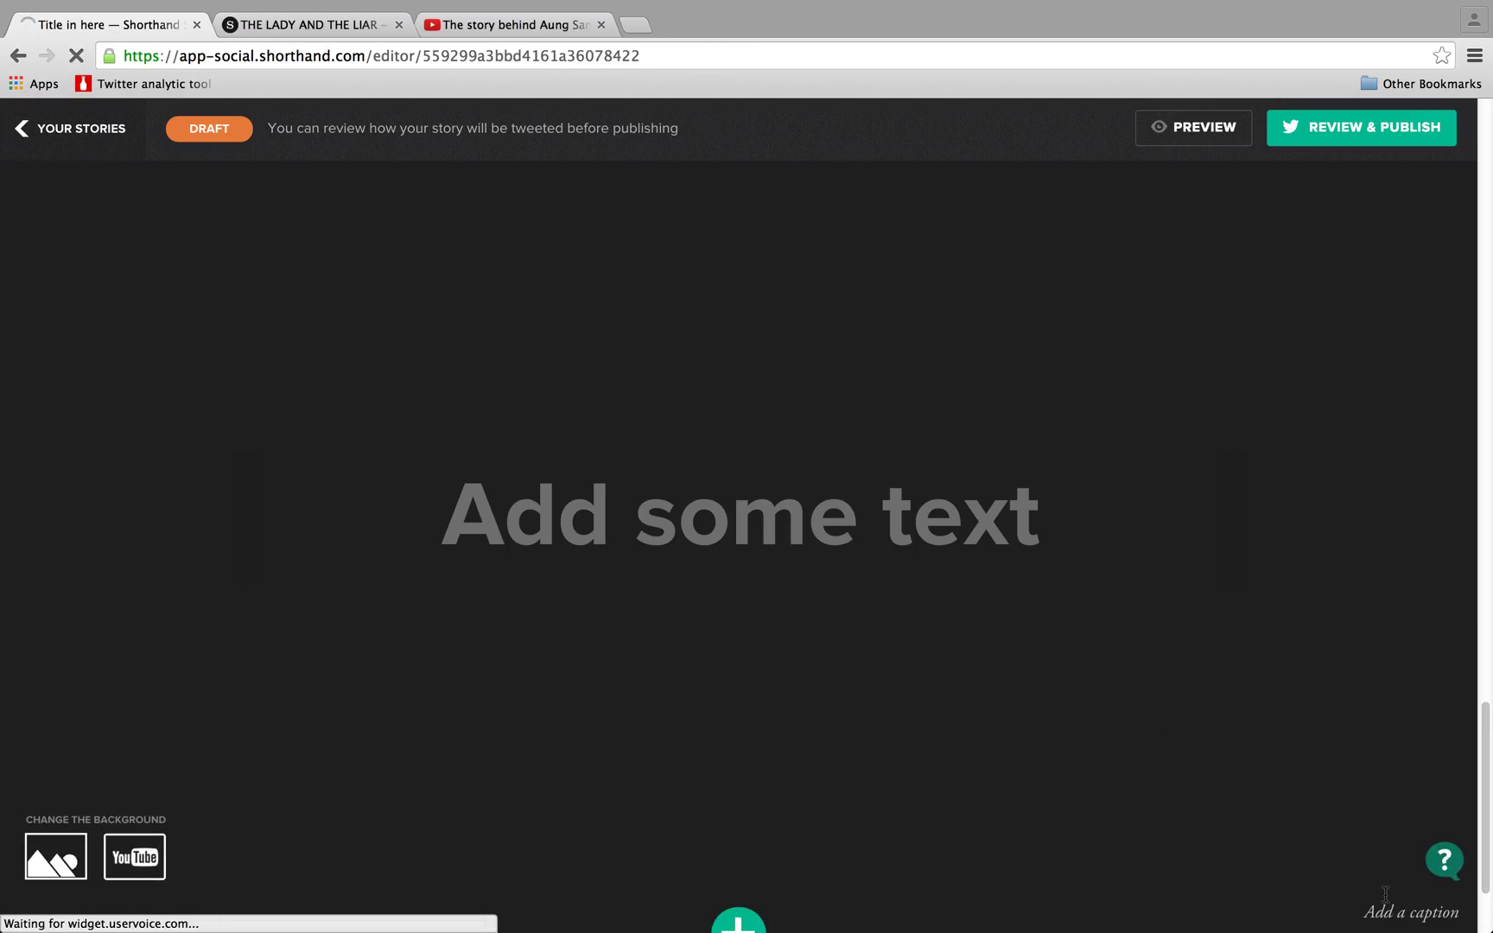
click(586, 522)
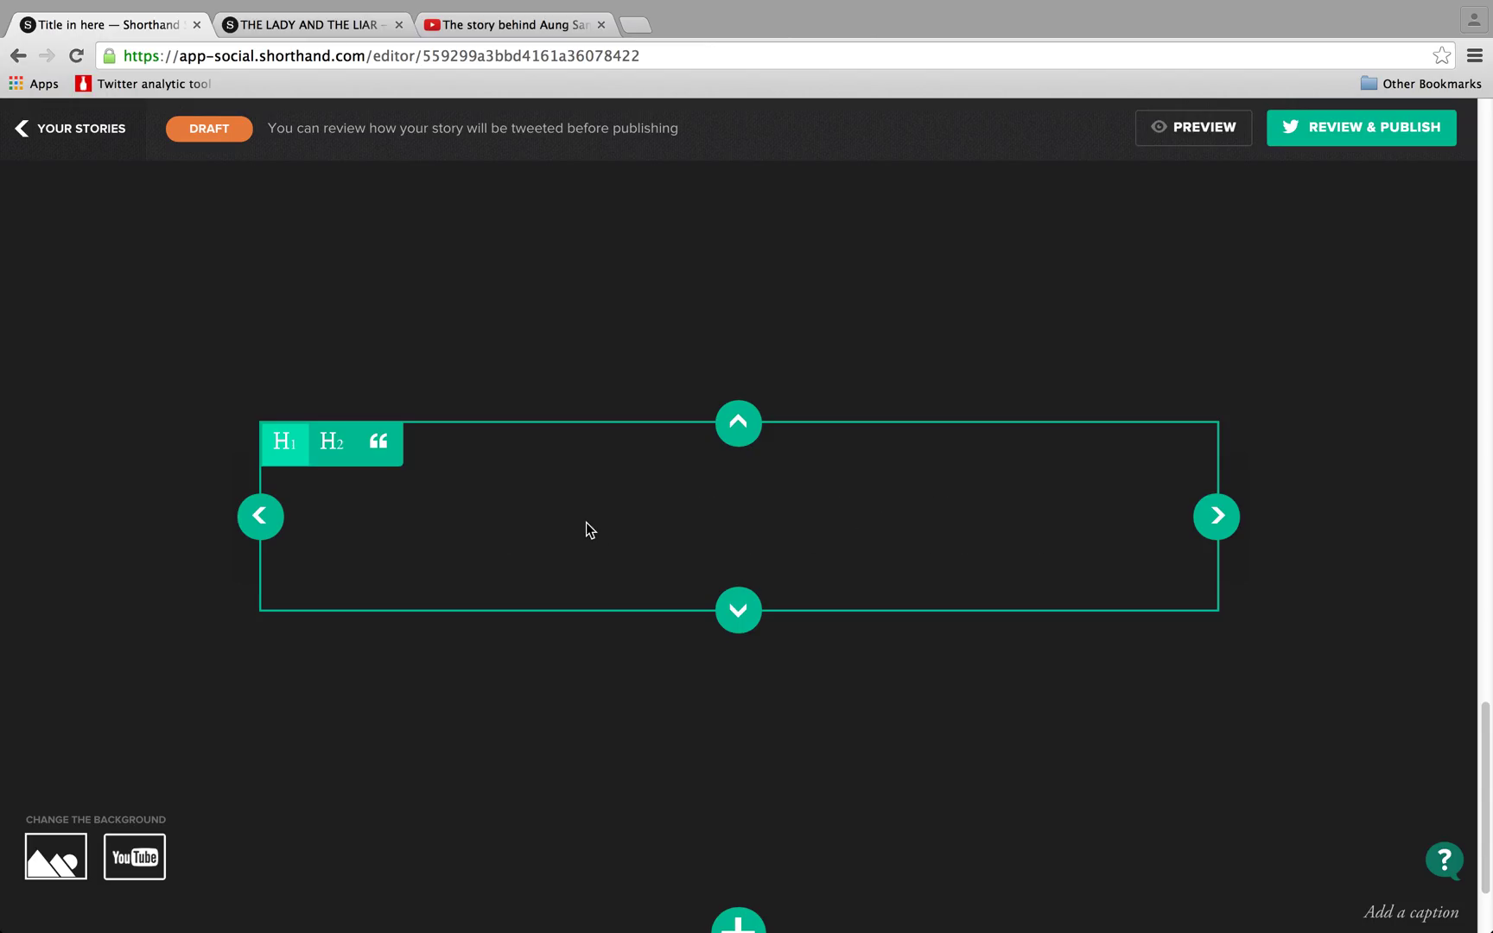
text(Chen )
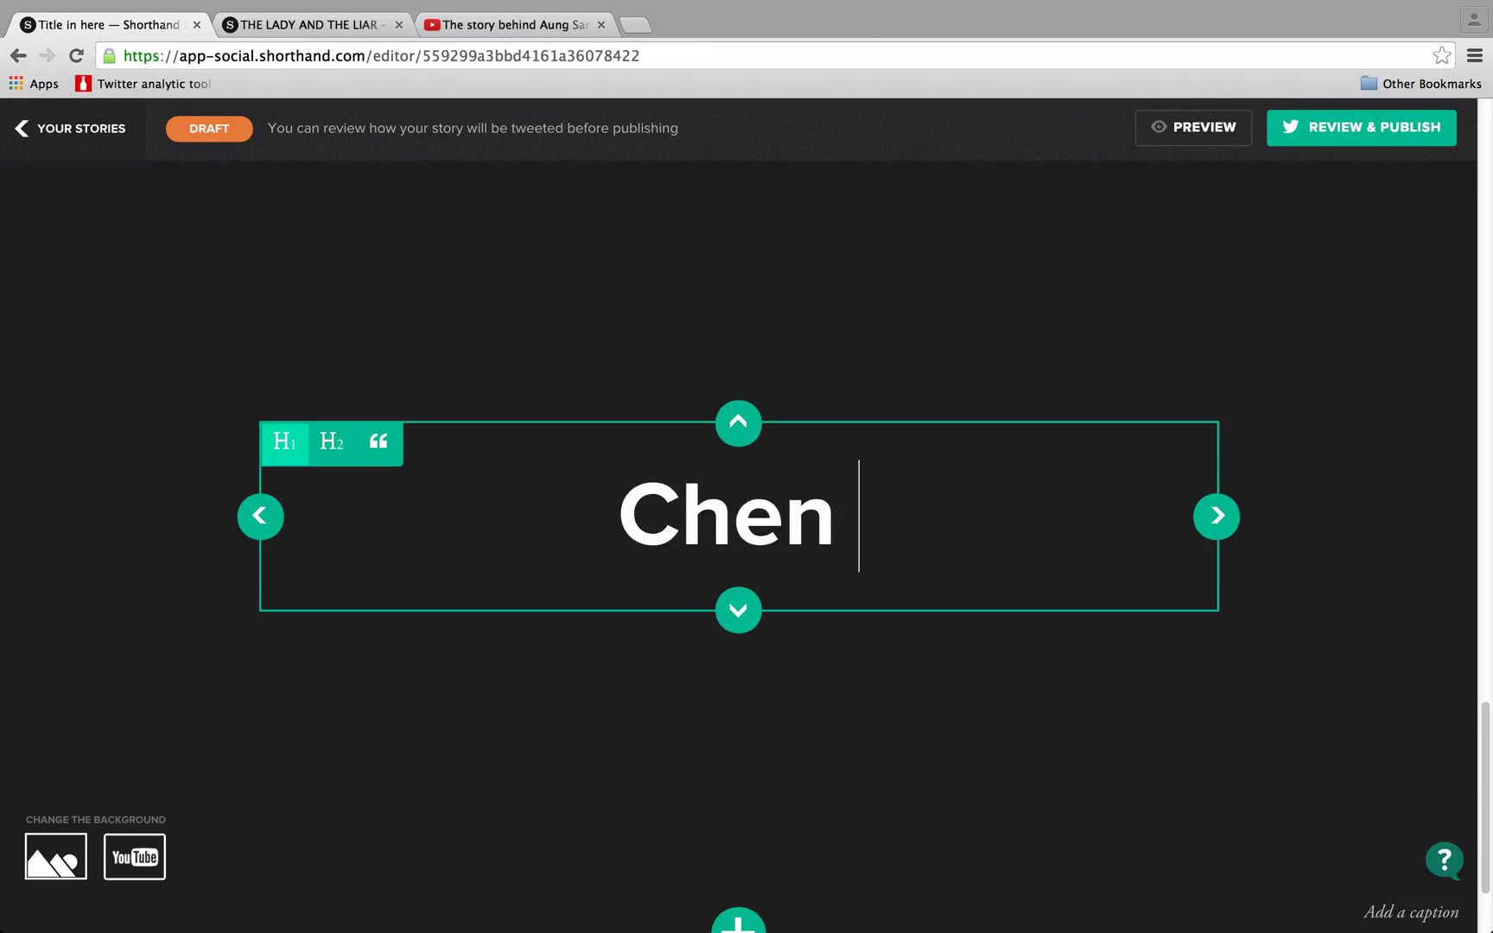
text(Shui Ban)
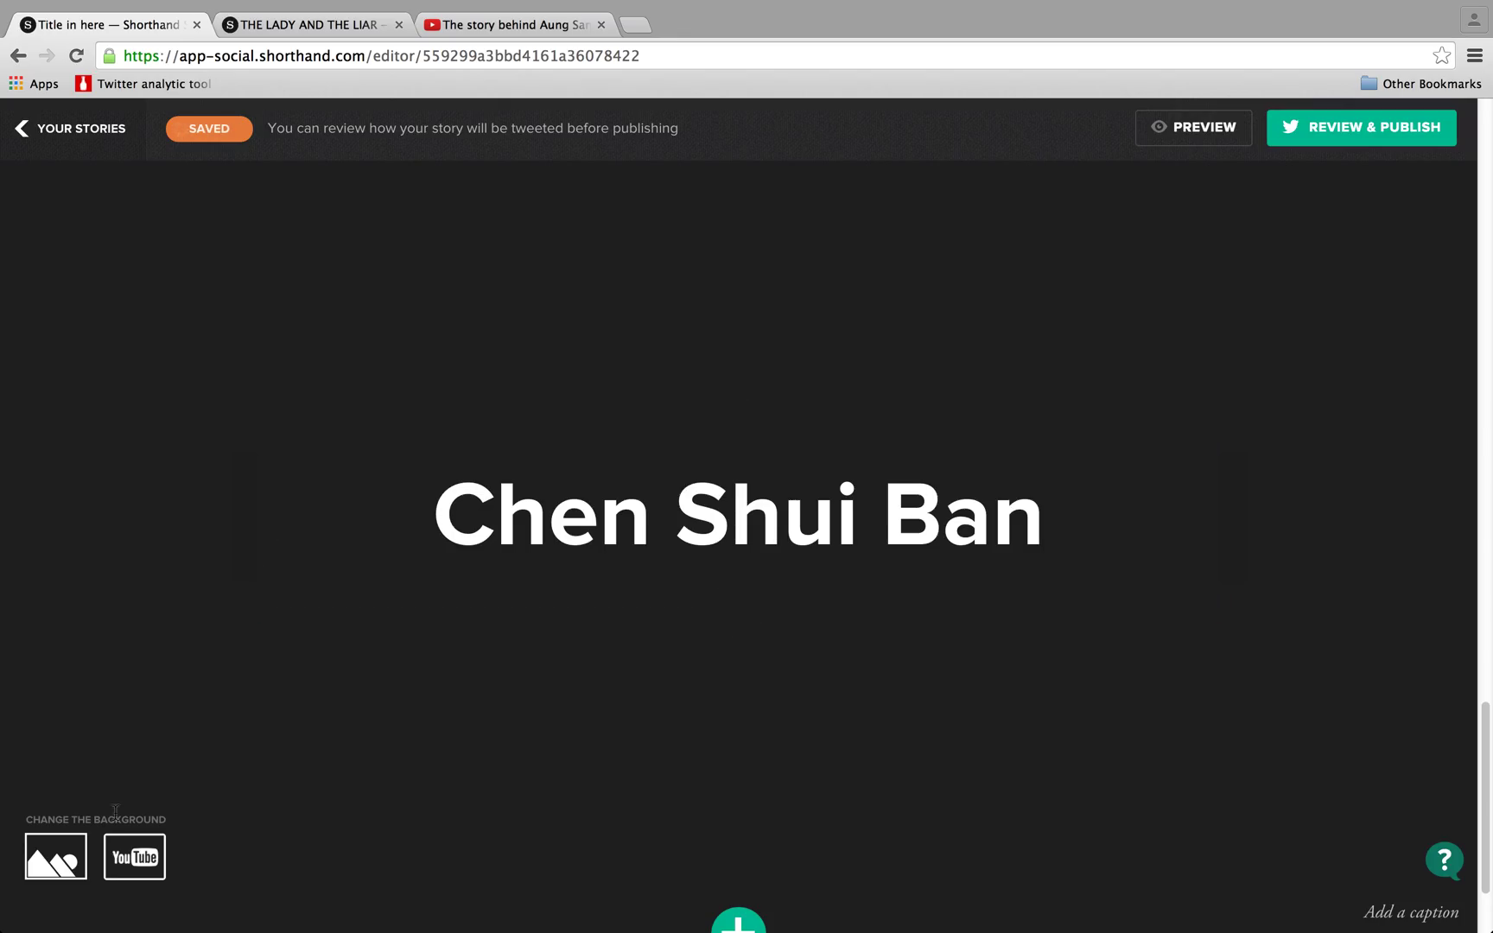
click(54, 860)
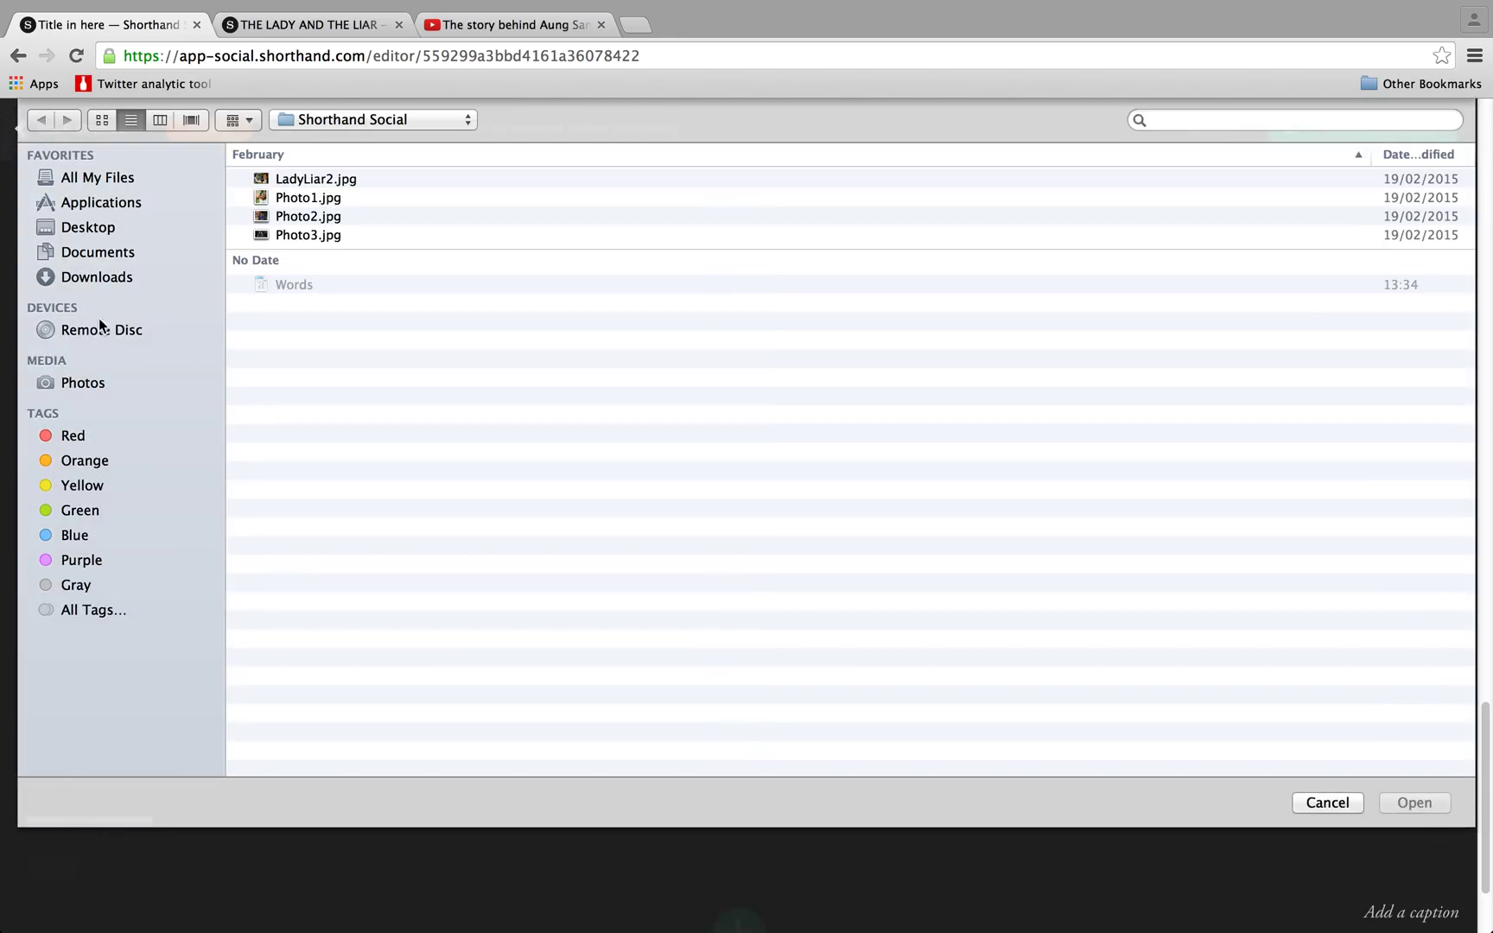
Set Photo3.jpg as the section background and left-align the heading, testing position and H2/H1.
click(304, 233)
click(1389, 799)
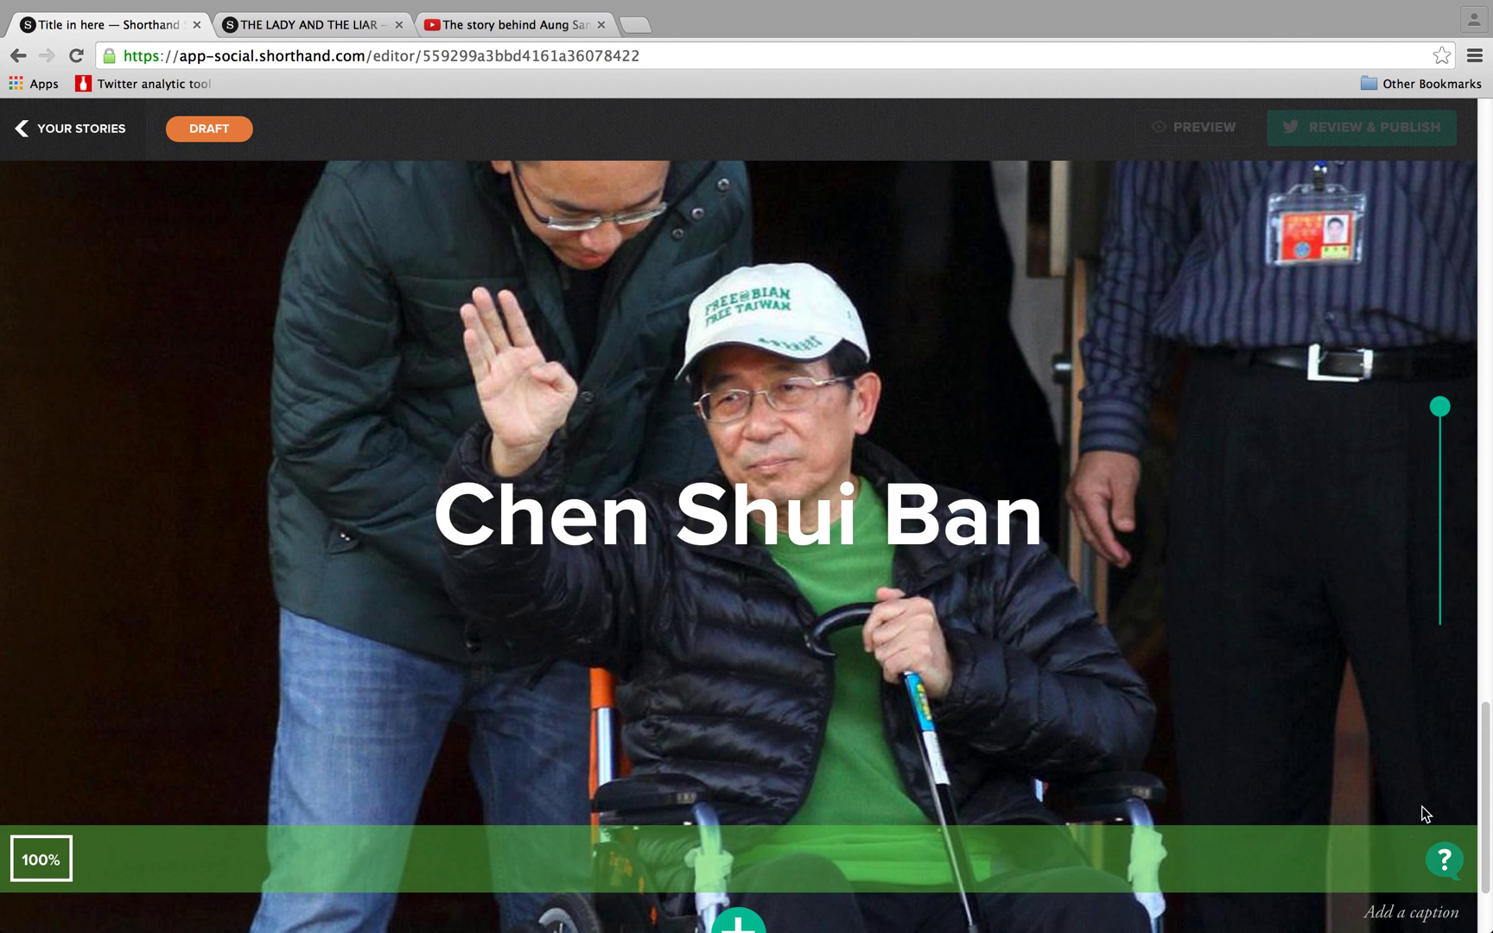
mouse_move(989, 560)
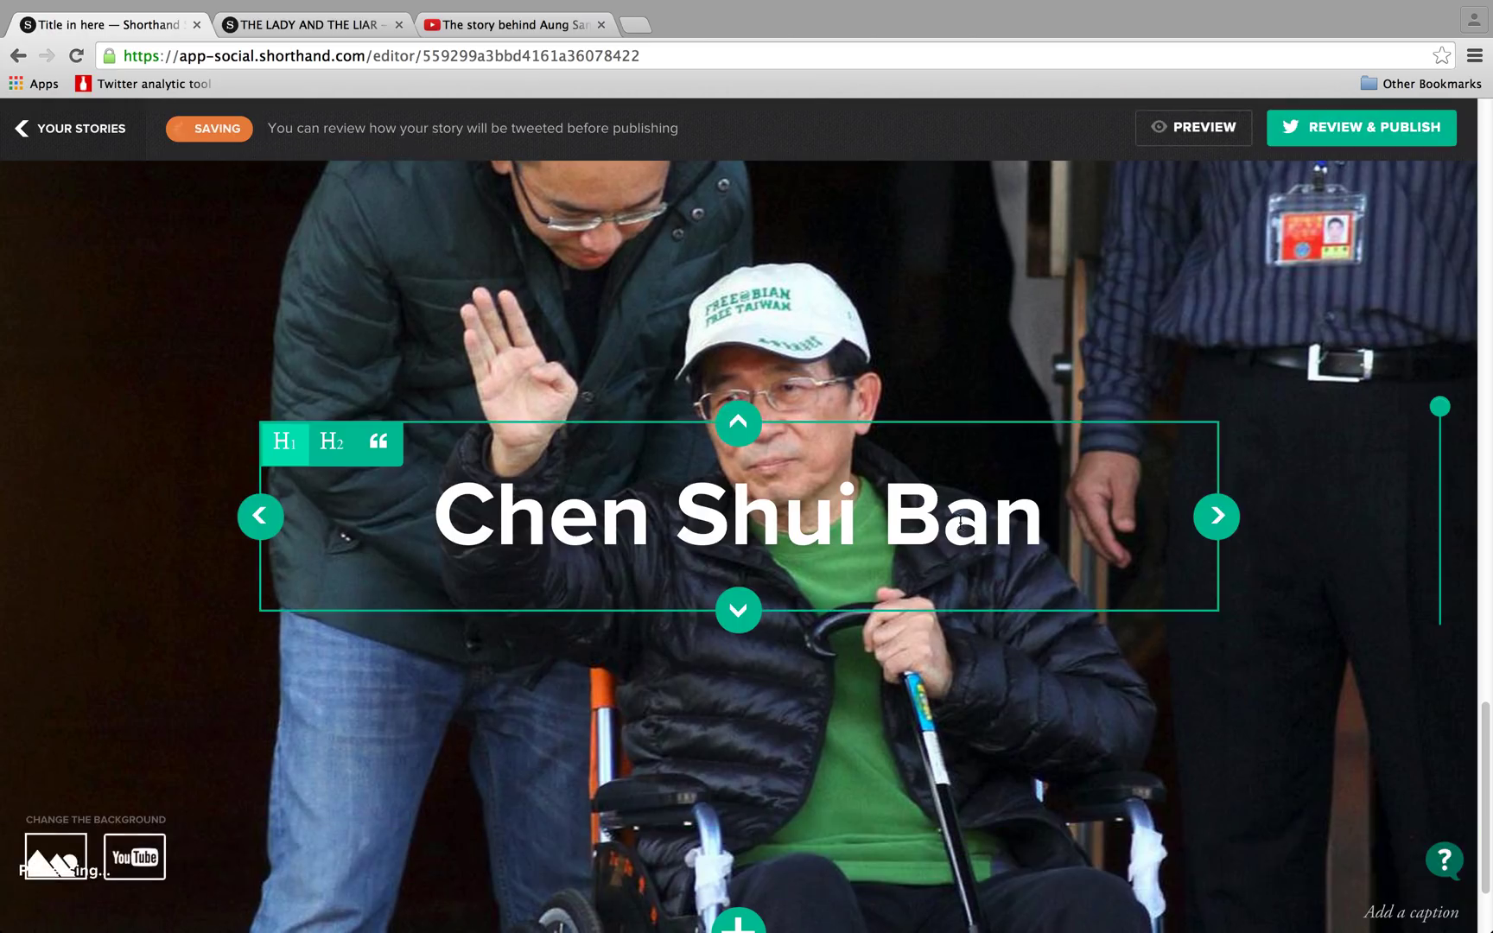
click(261, 517)
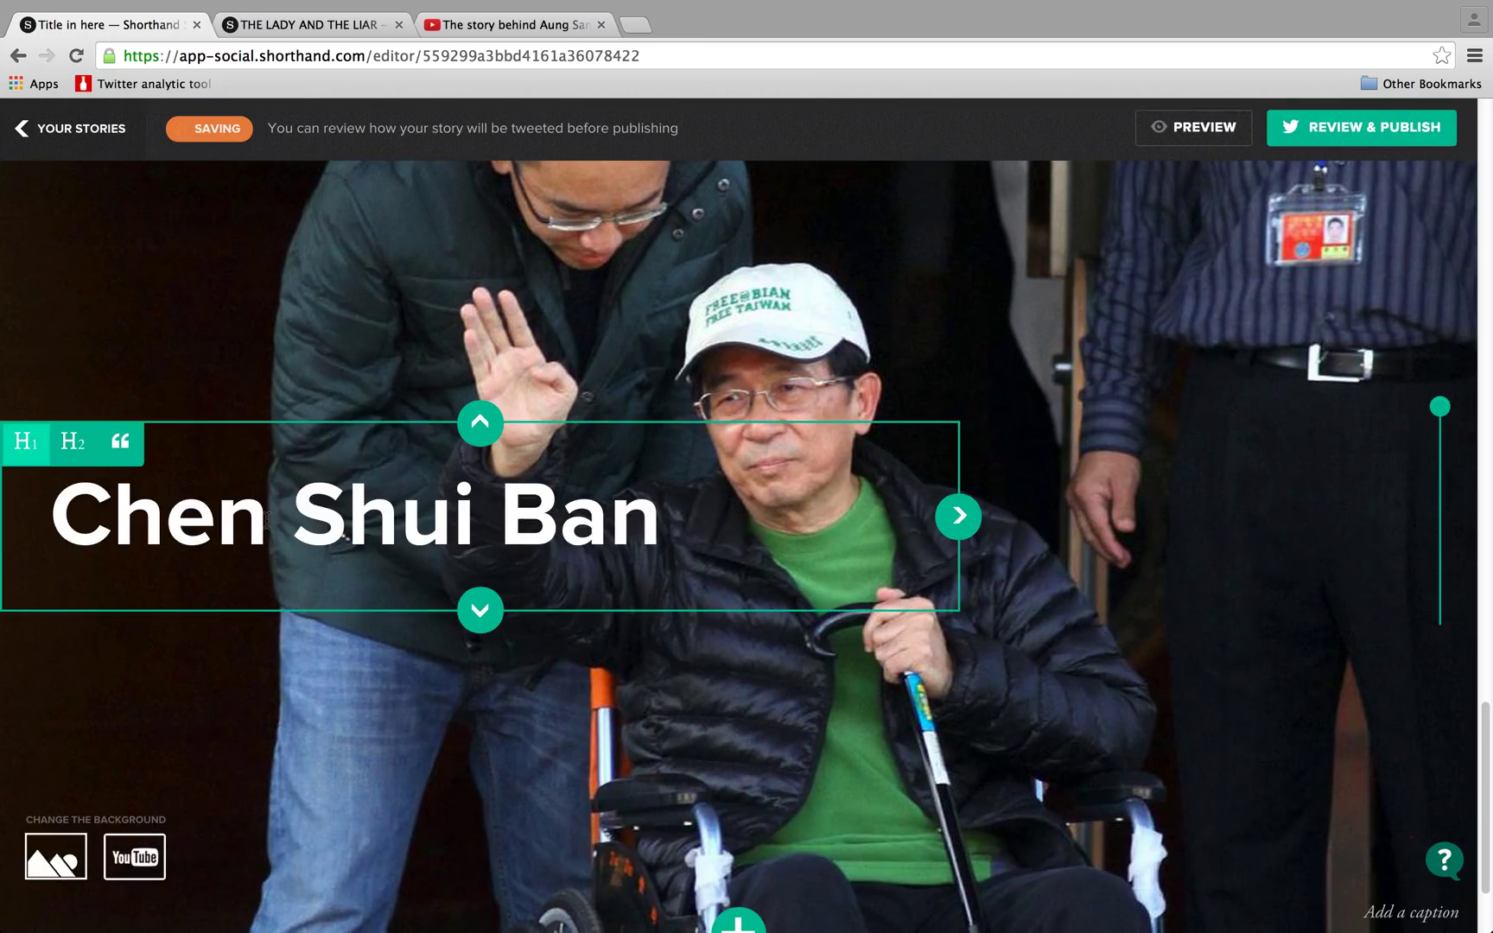
click(479, 425)
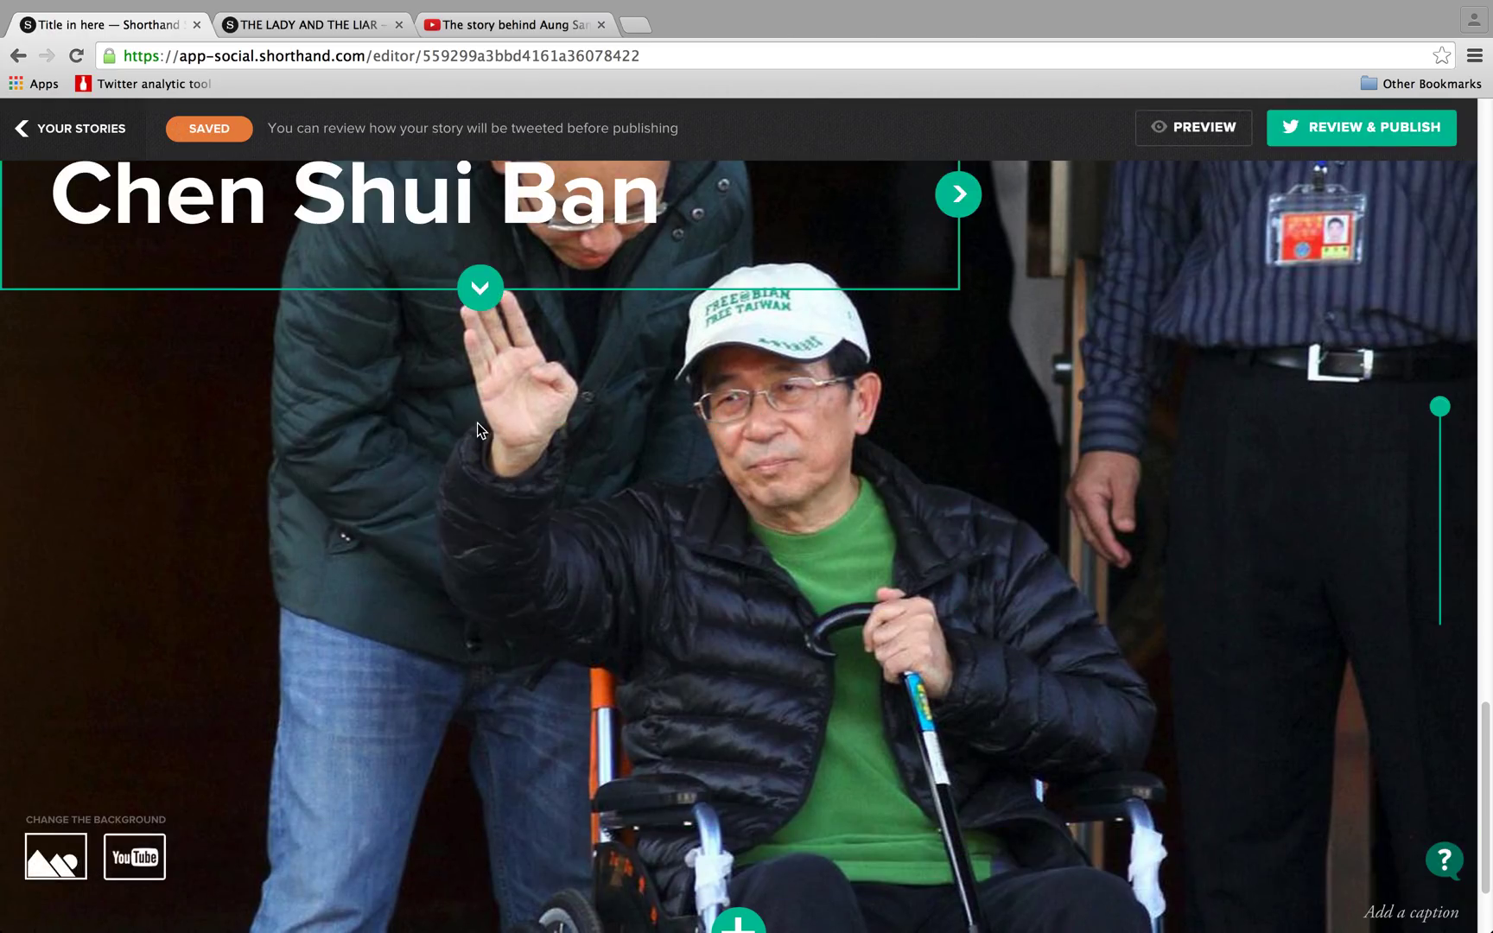
click(485, 290)
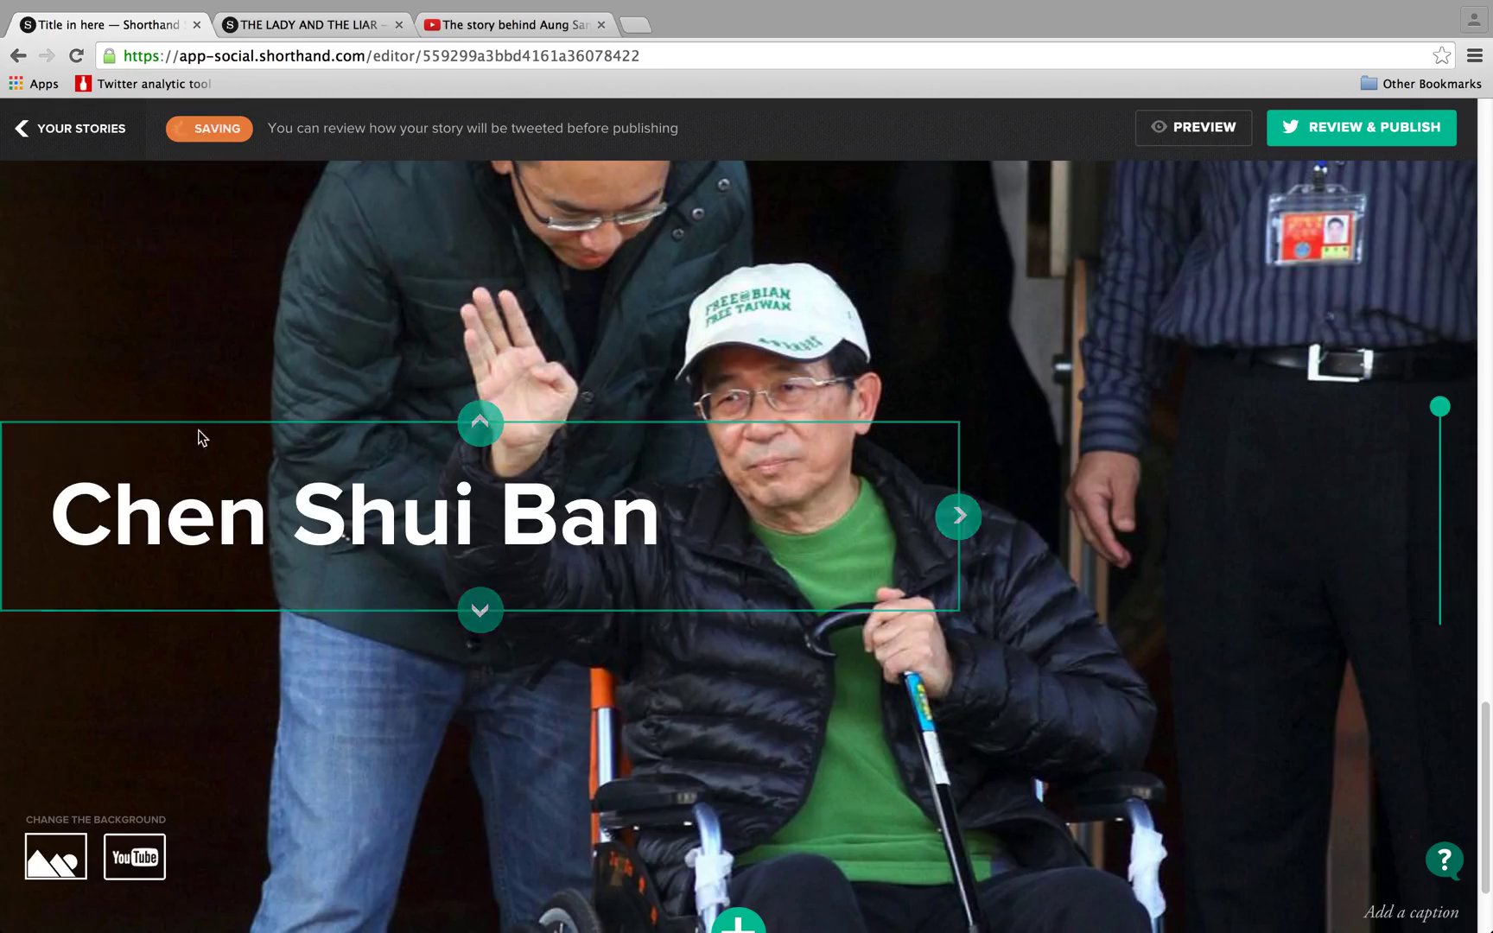
click(76, 444)
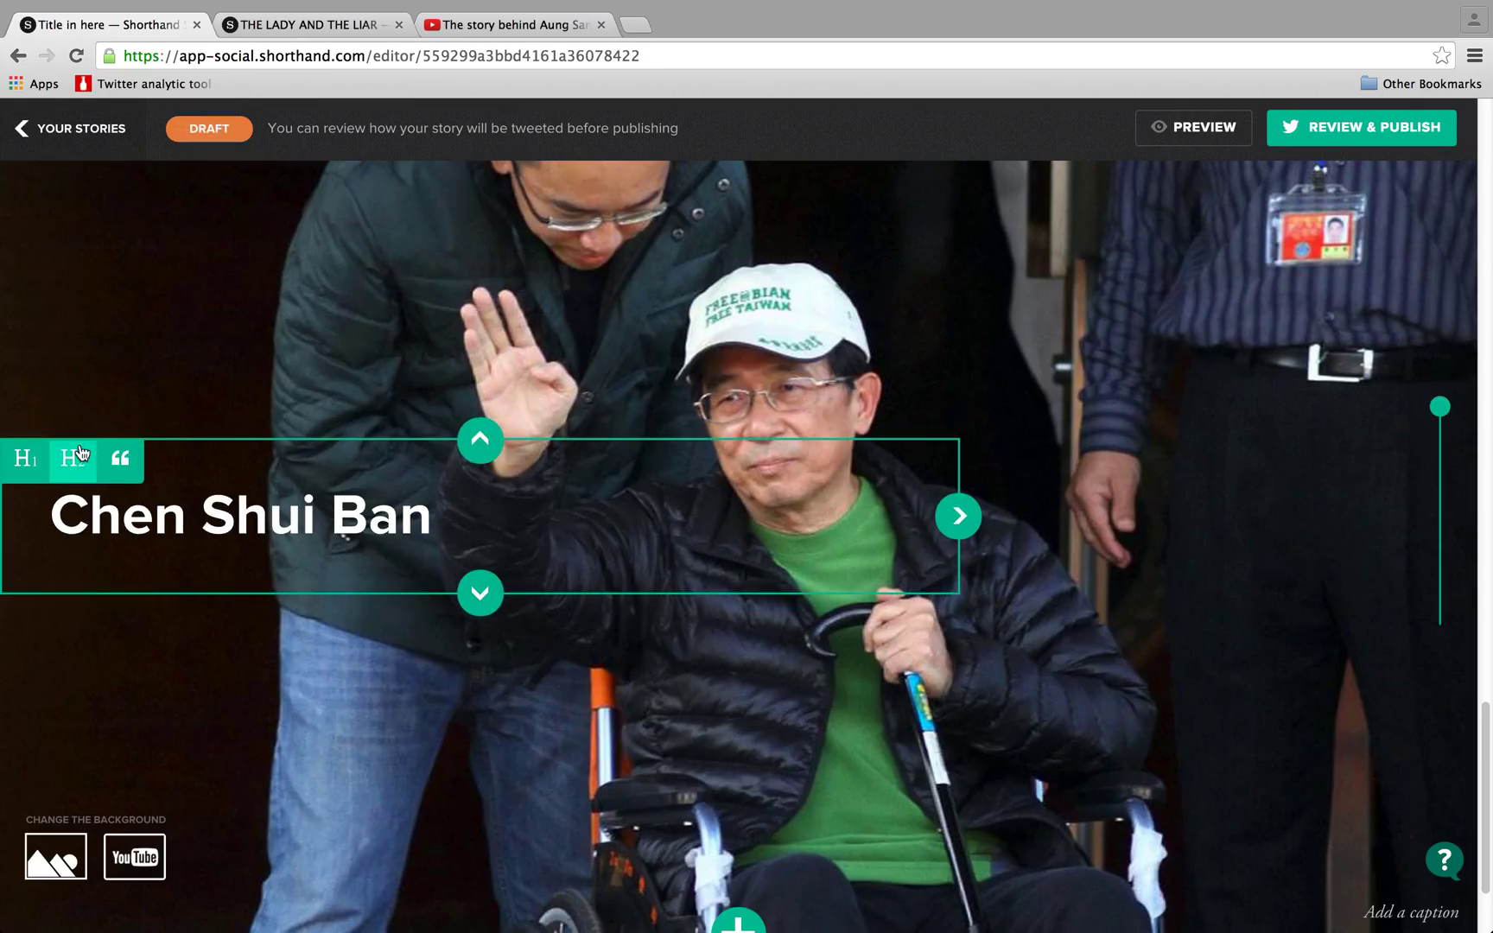
click(24, 465)
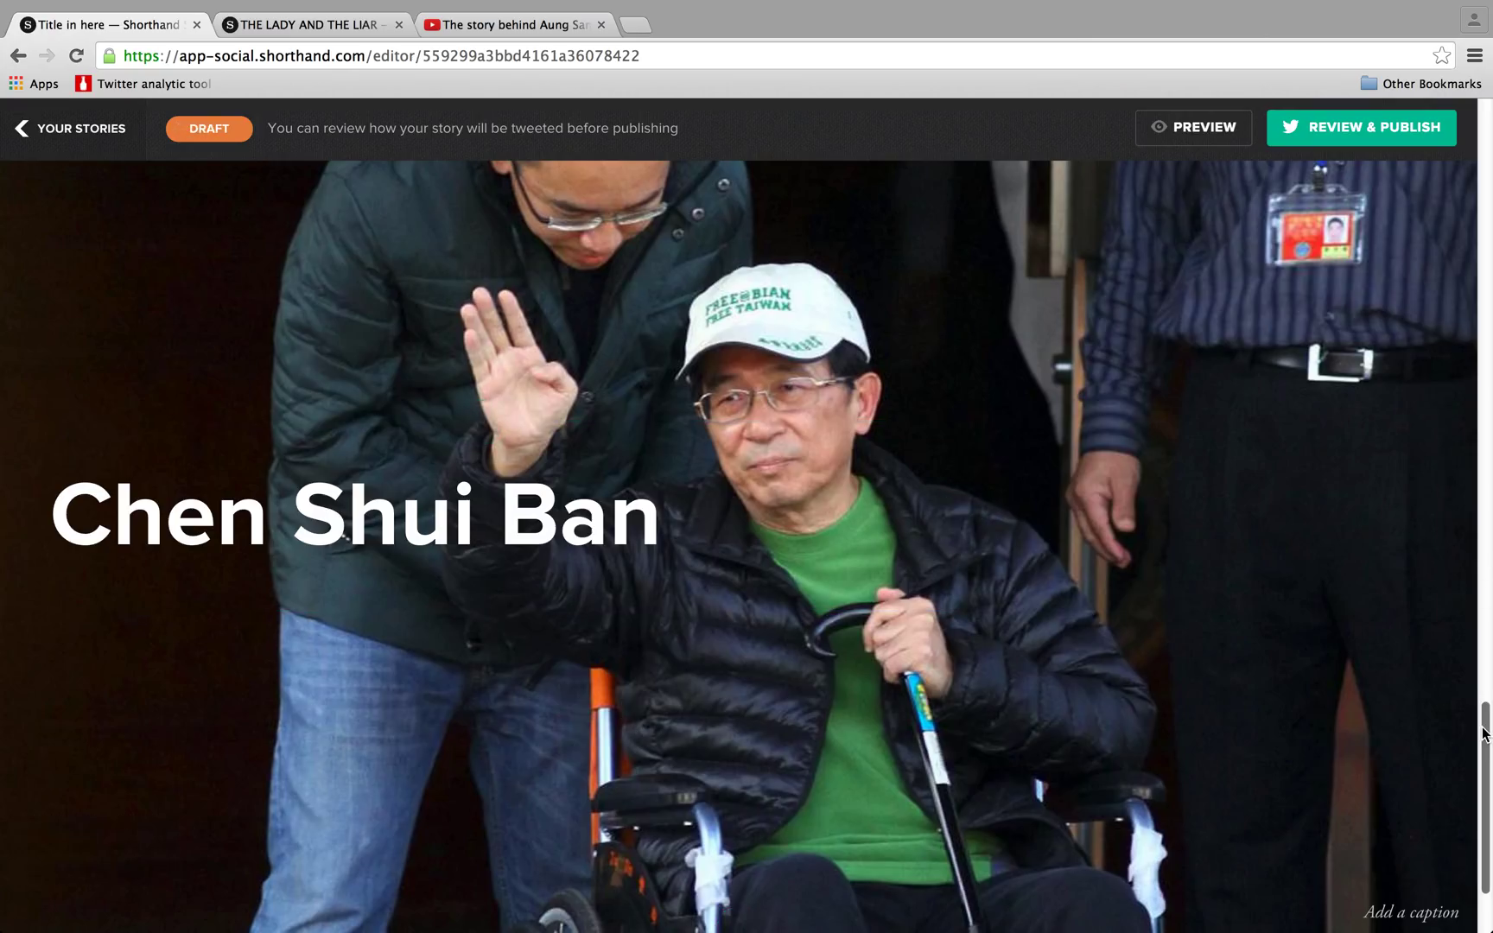
drag(1482, 734, 1486, 411)
click(1193, 140)
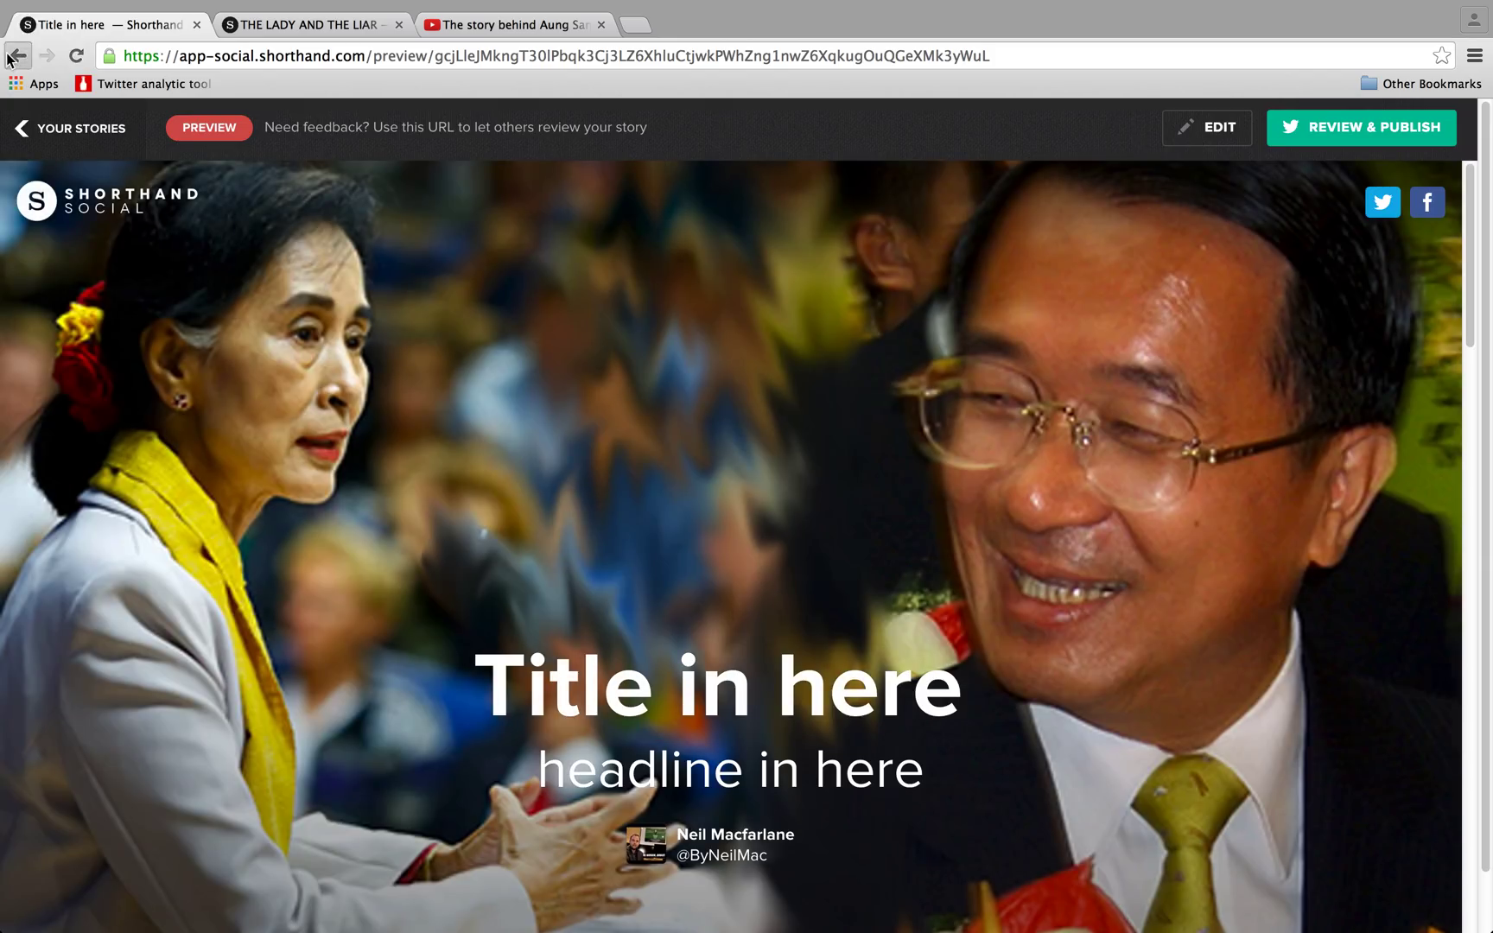
click(19, 55)
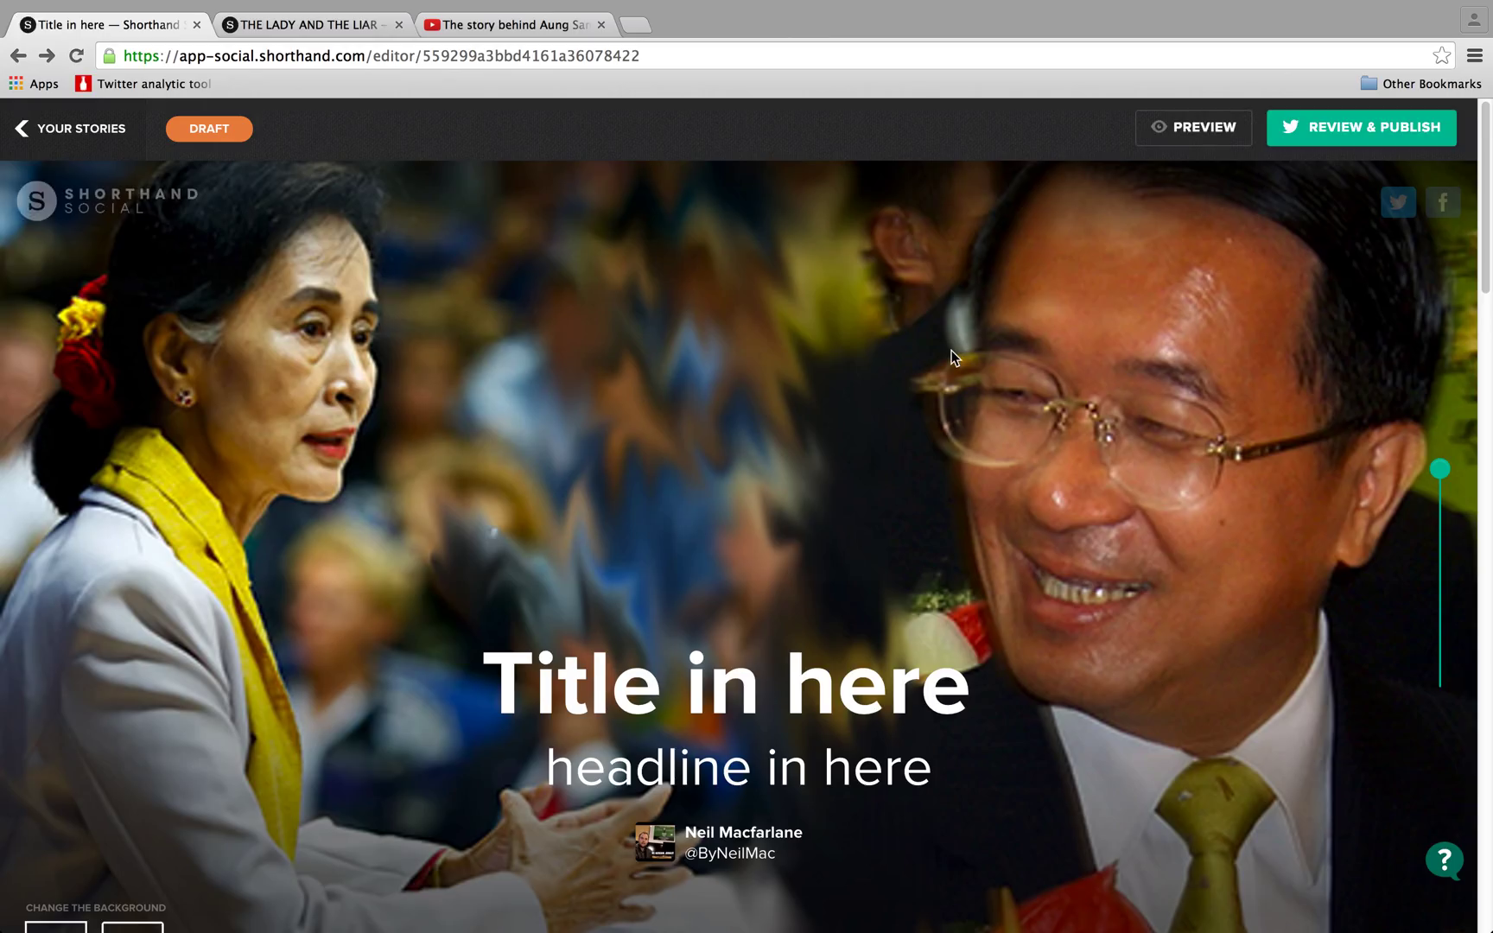
Switch to the published story THE LADY AND THE LIAR and scroll back to its cover.
click(315, 23)
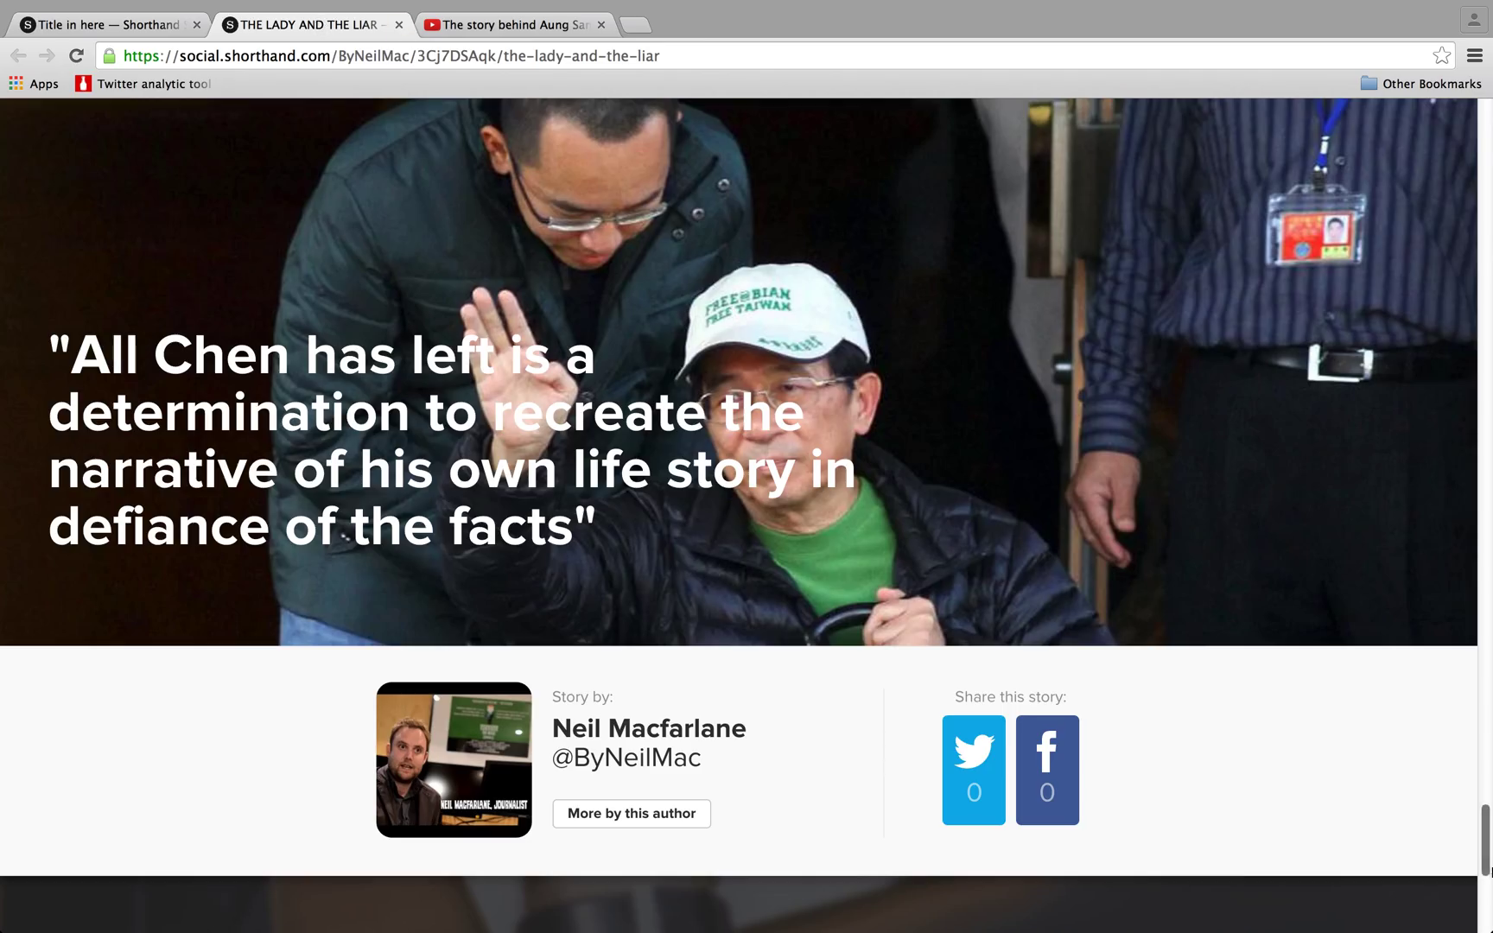
scroll(1385, 513, up, 1)
scroll(1483, 227, up, 20)
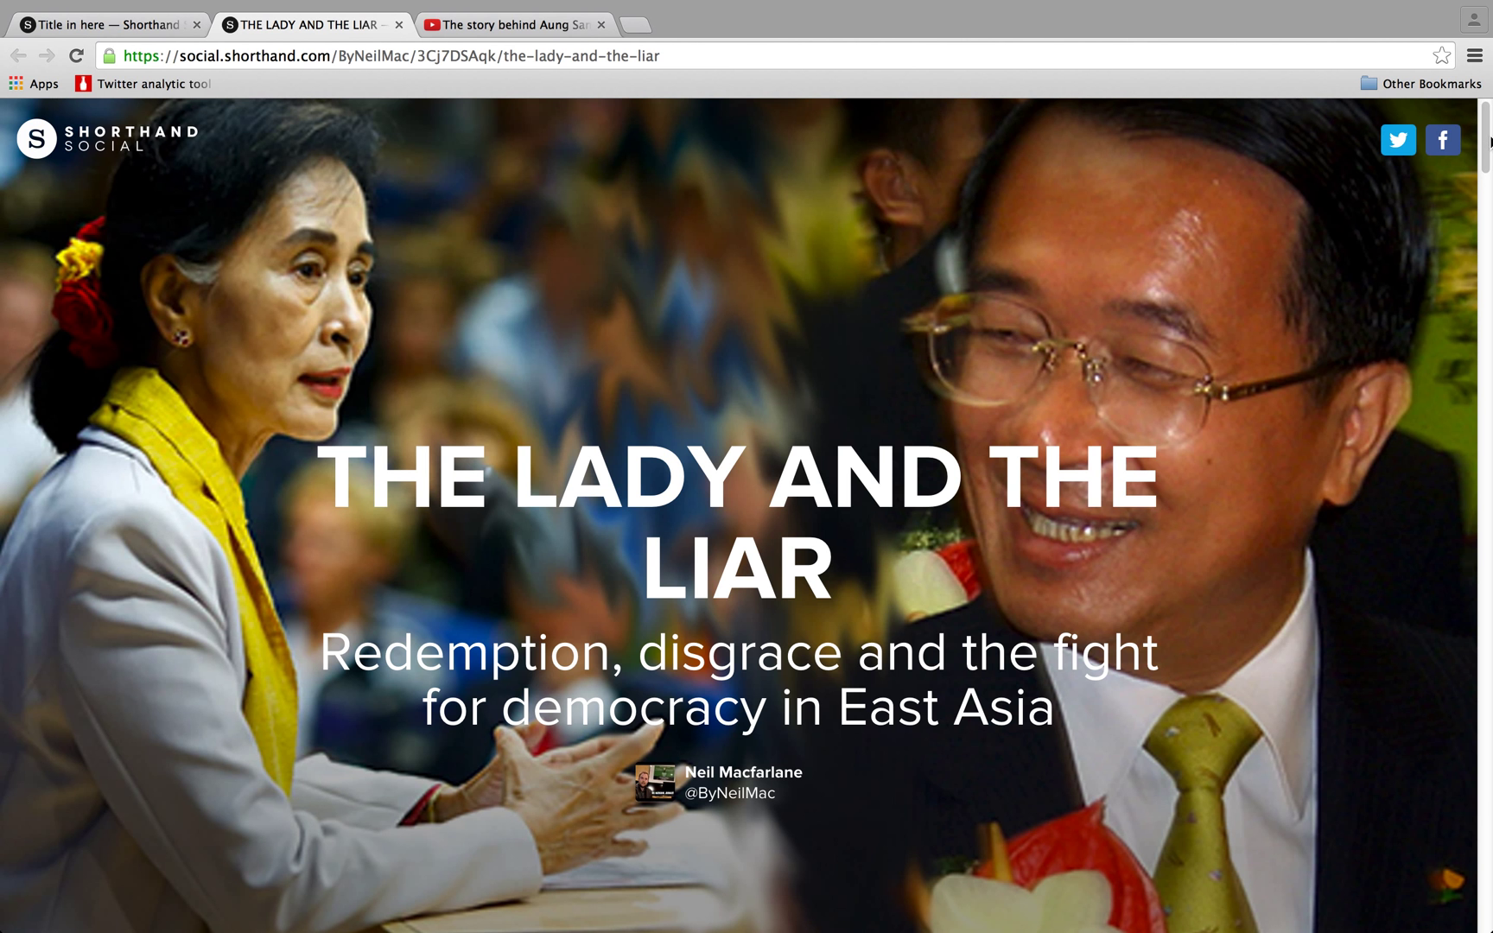
scroll(1490, 141, down, 1)
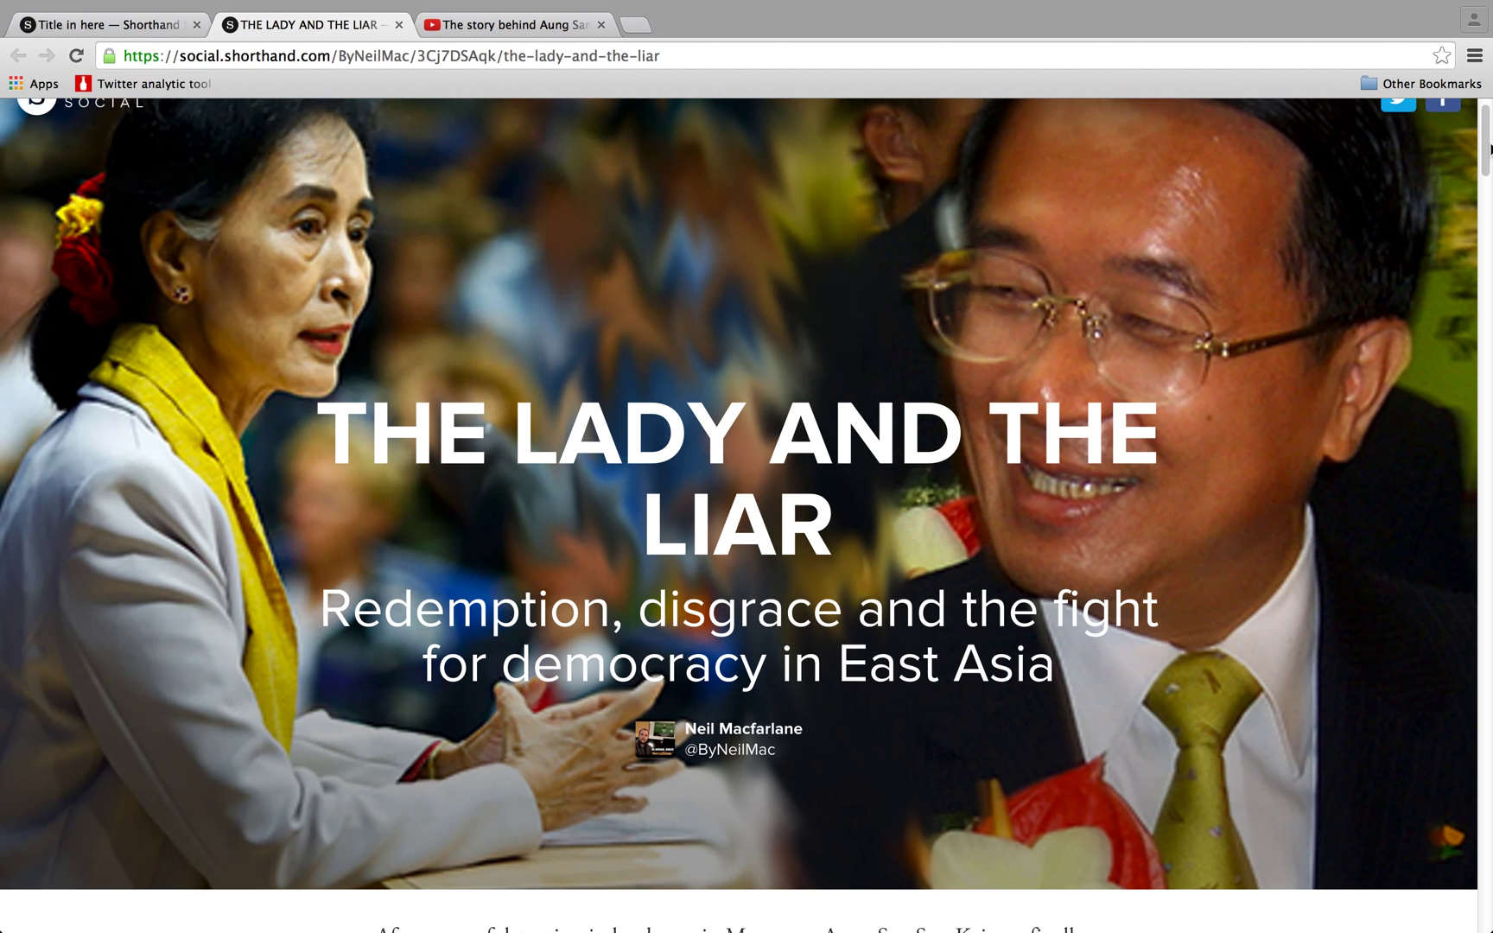
scroll(1487, 115, up, 1)
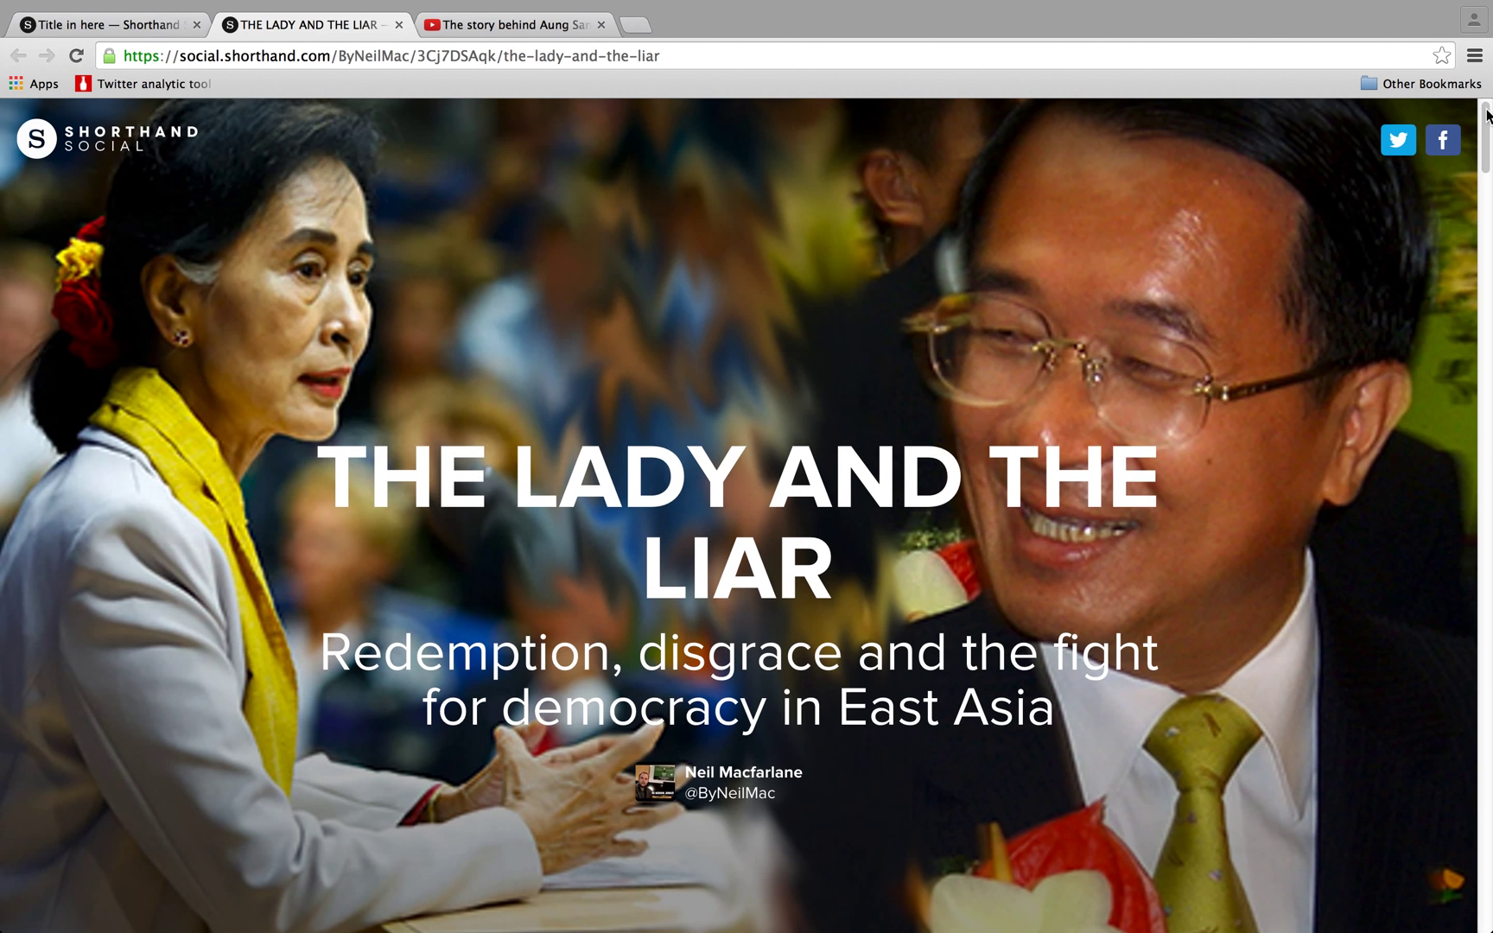